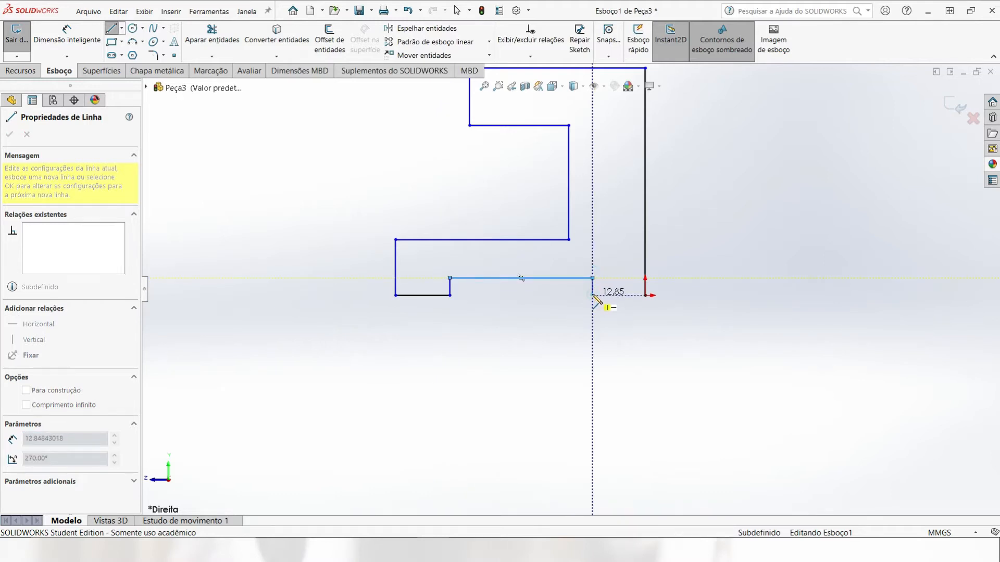
- Close the profile with a short vertical line down to the base level and a horizontal line to the origin
left_click(592, 296)
left_click(645, 295)
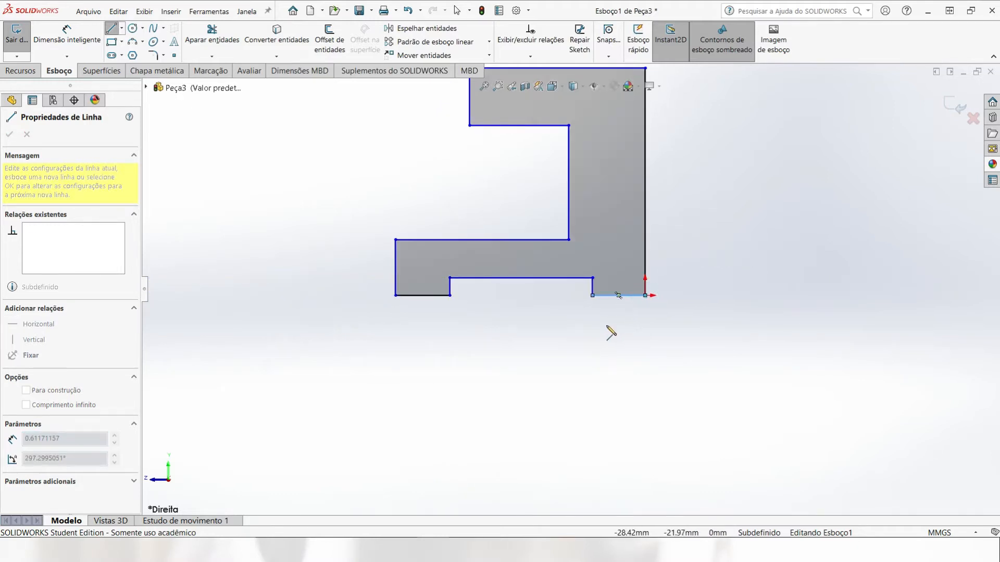
key("Escape")
key("f")
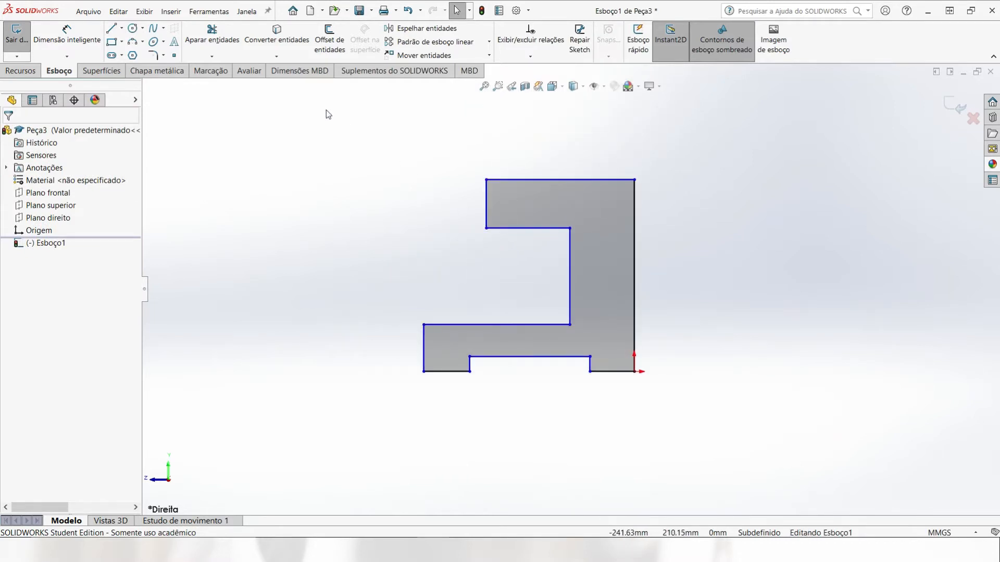
- Dimension the profile's overall height between its top and bottom edges as 135 mm
left_click(58, 40)
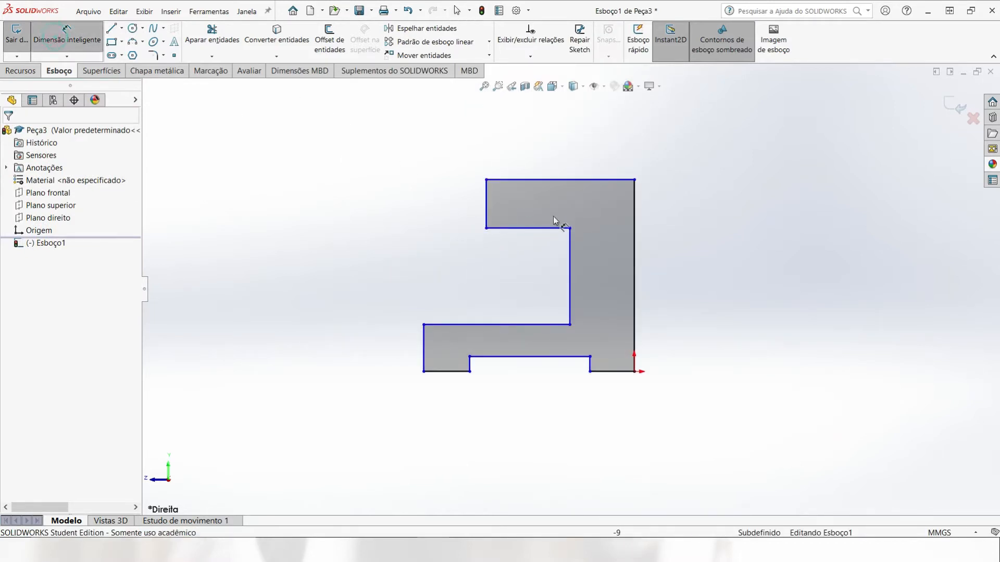
left_click(604, 180)
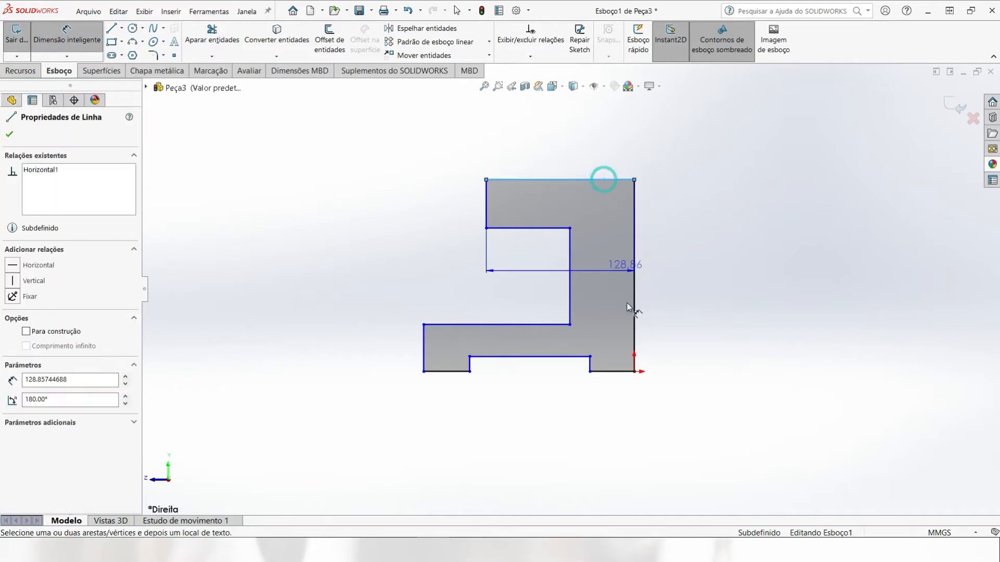
left_click(628, 372)
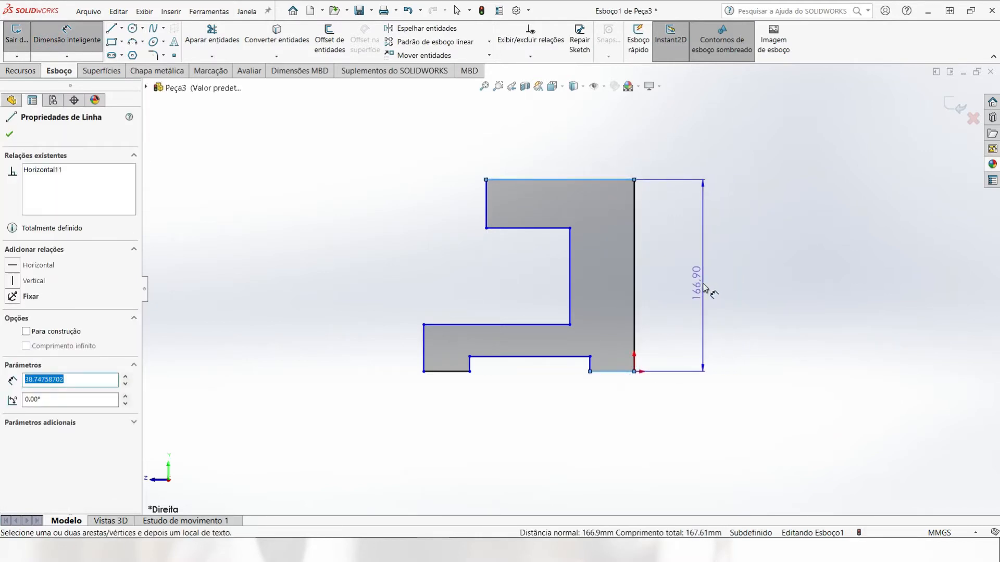
left_click(703, 286)
type("135")
key("Return")
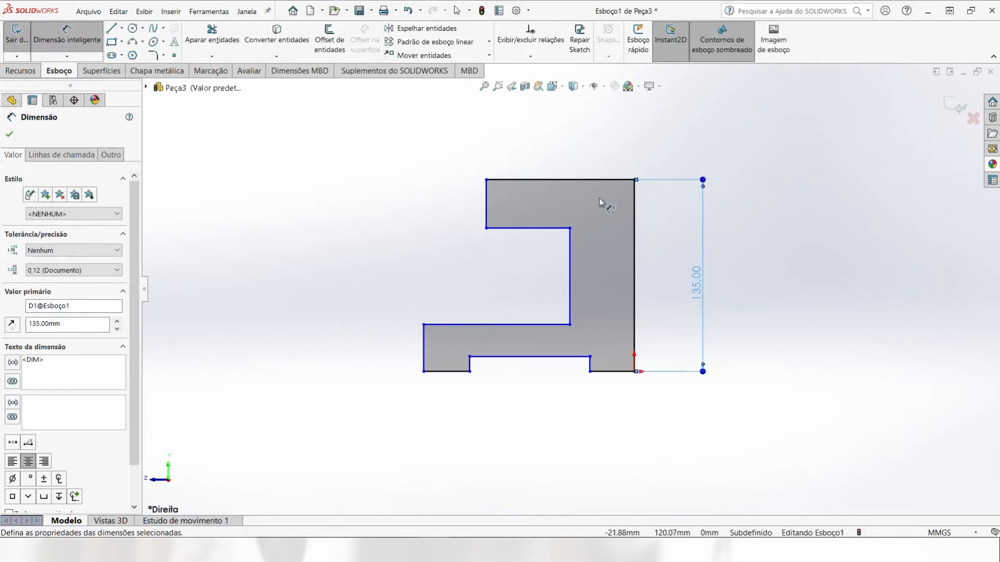
- Dimension the upper arm's horizontal length from its free end to the profile's long vertical edge as 65 mm
left_click(485, 196)
left_click(635, 200)
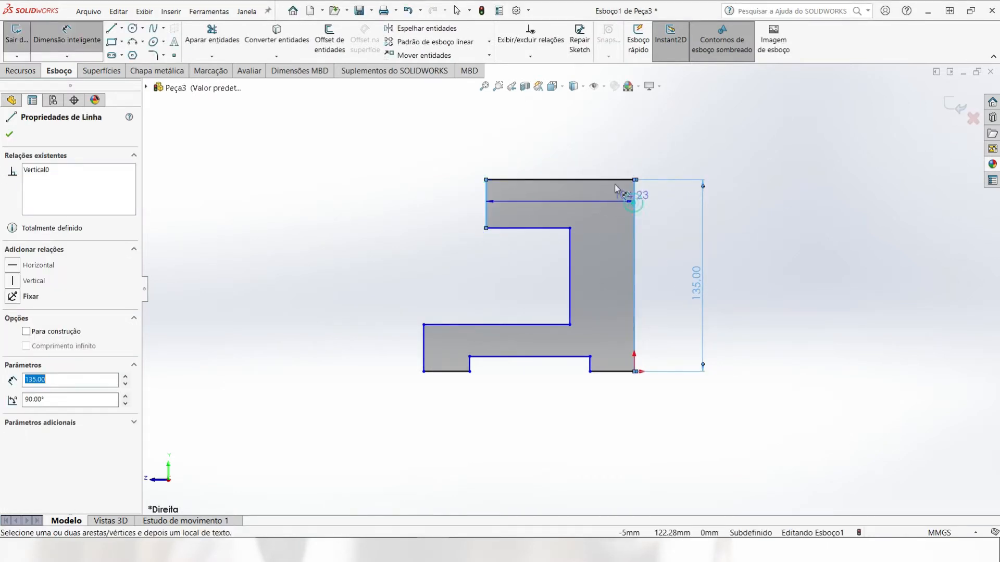
left_click(573, 149)
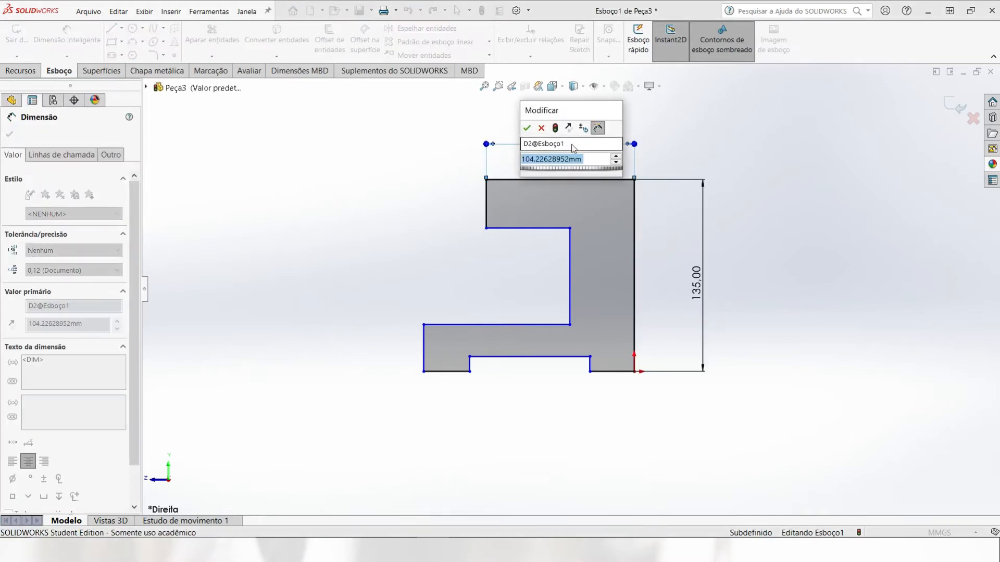
type("65")
key("Return")
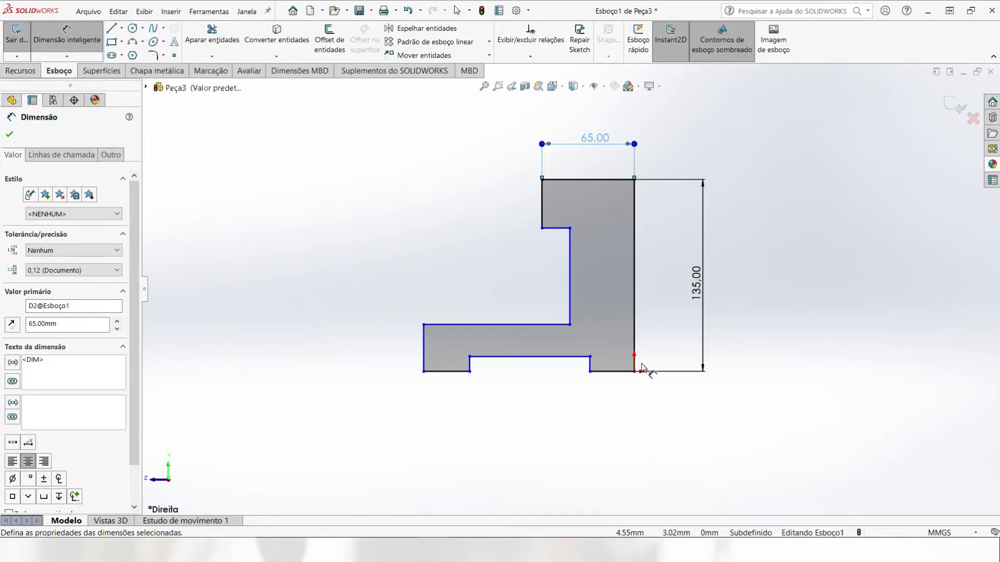
- Dimension the width of the foot at the origin as 10 mm
left_click(590, 365)
left_click(634, 343)
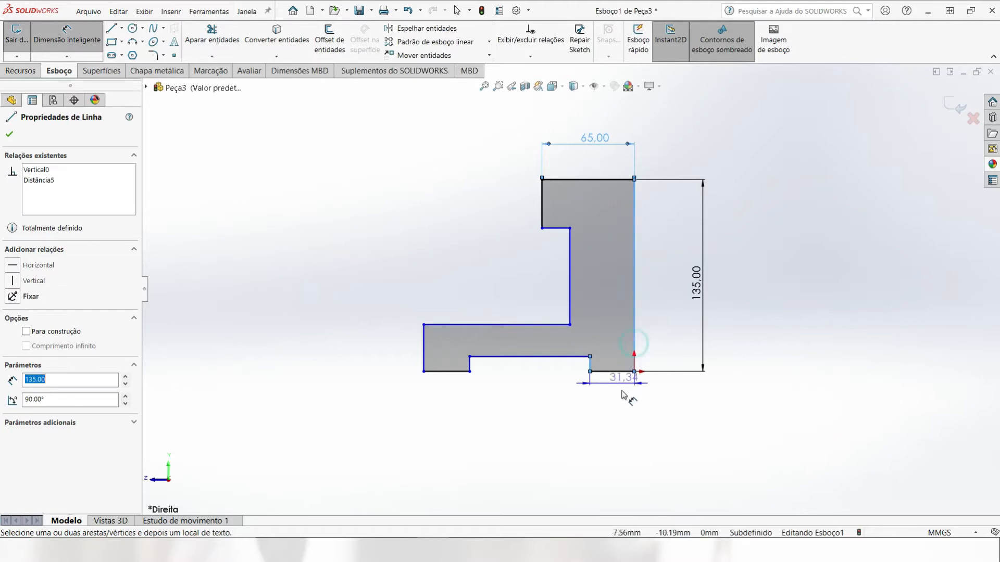
left_click(625, 399)
key("Return")
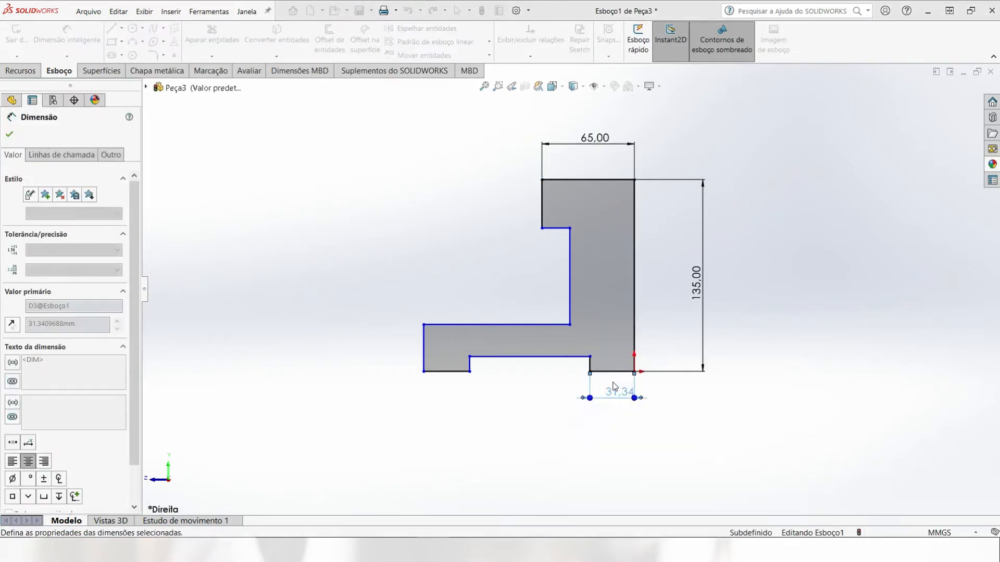
- Dimension the width of the foot at the far end of the base as 10 mm
scroll(442, 371, "down", 3)
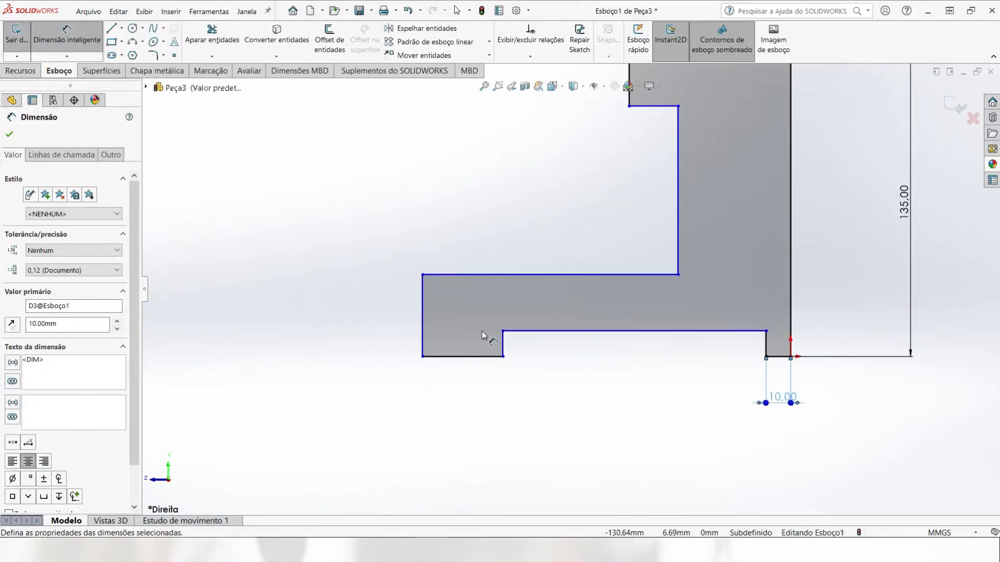
left_click(422, 336)
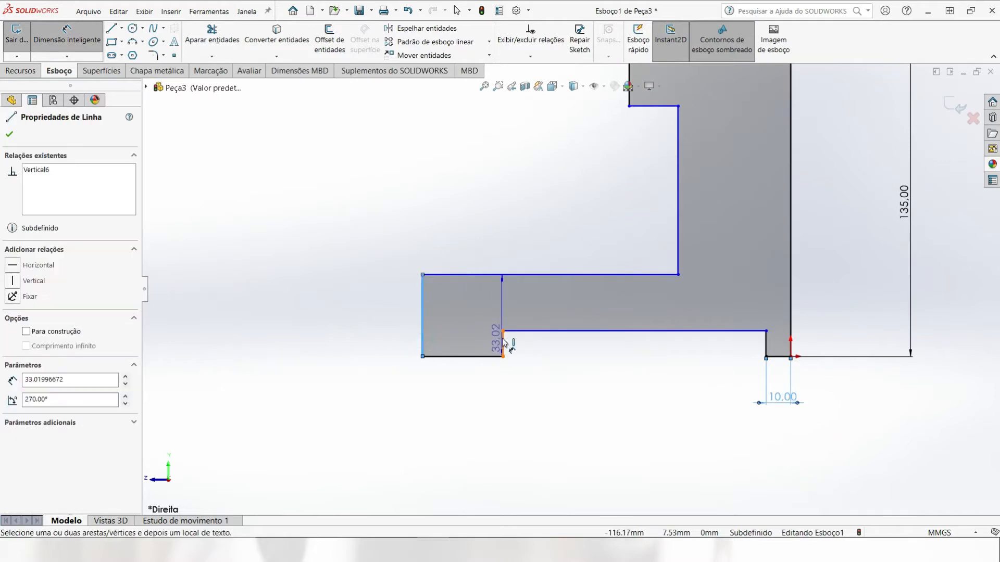
left_click(503, 342)
left_click(465, 393)
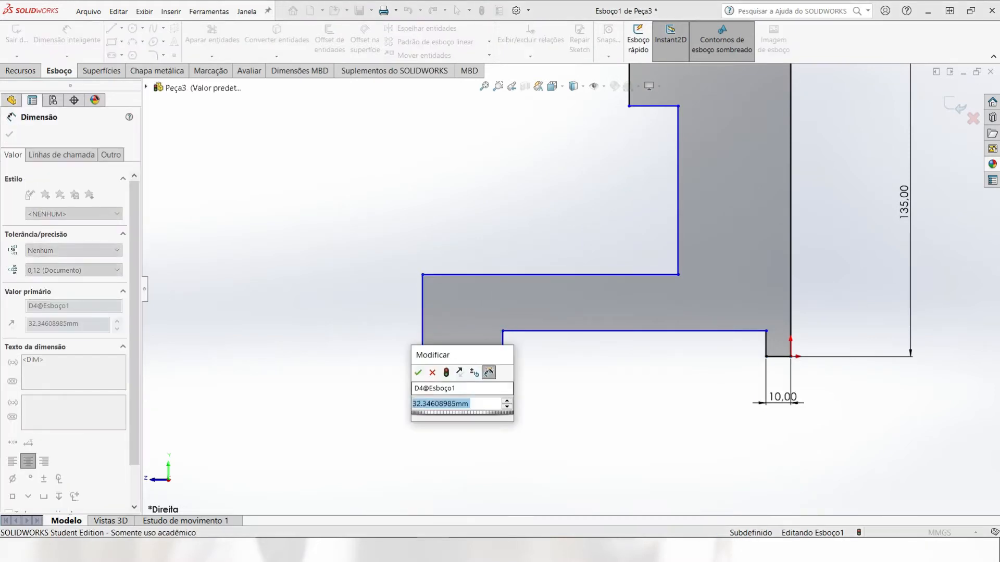
type("10")
key("Return")
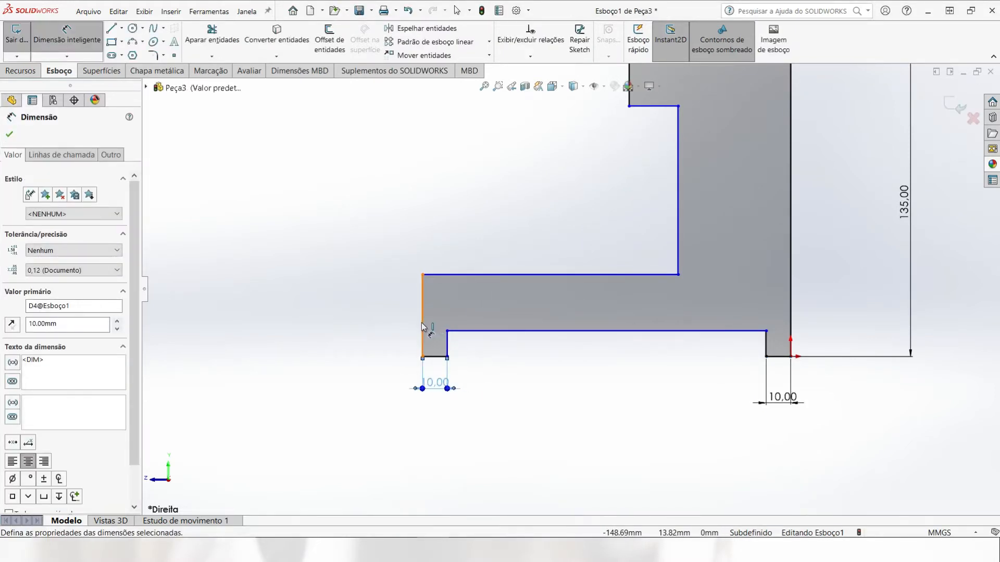
- Dimension the overall width of the base between its outer vertical edges as 78 mm
left_click(421, 326)
left_click(791, 302)
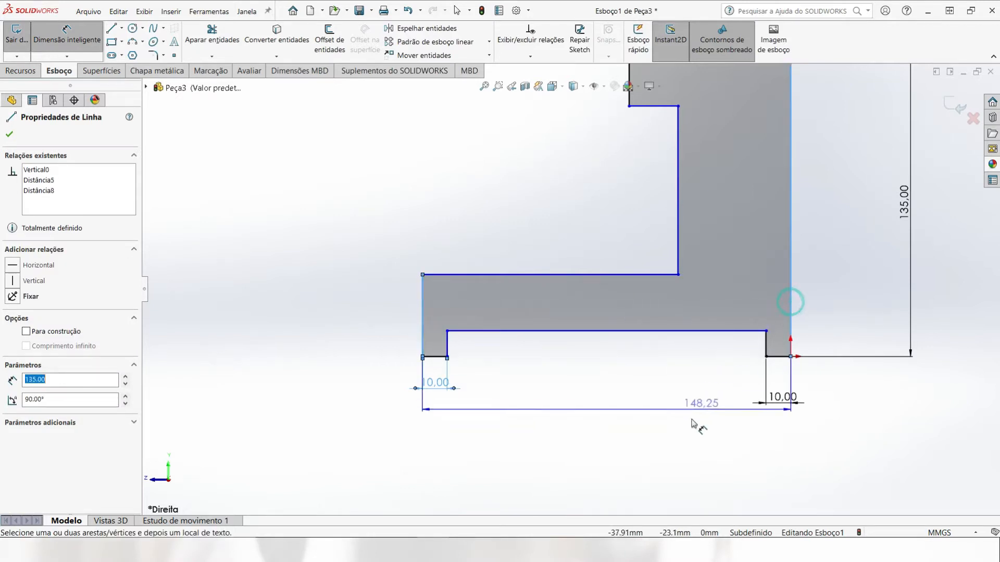
left_click(608, 428)
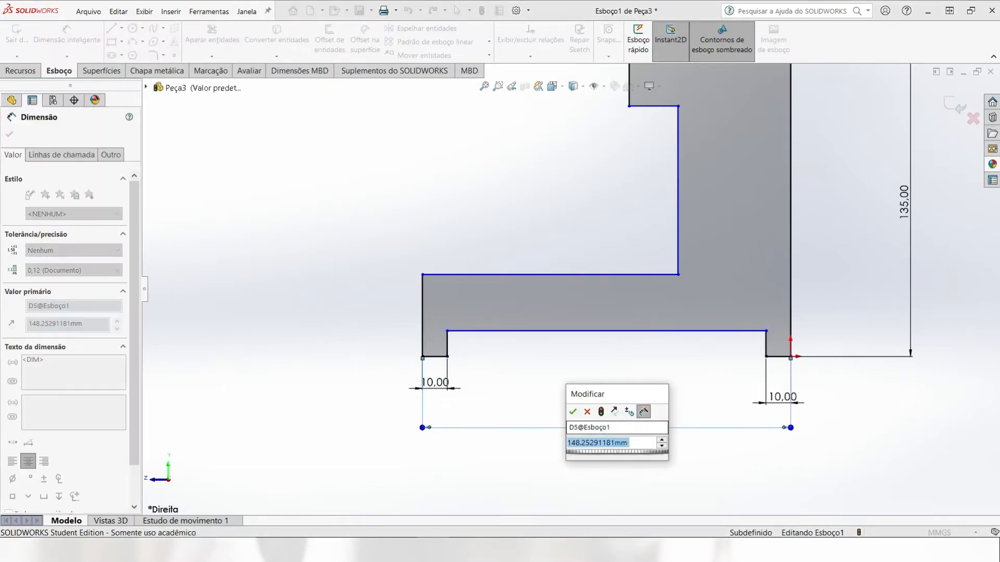
type("78")
key("Return")
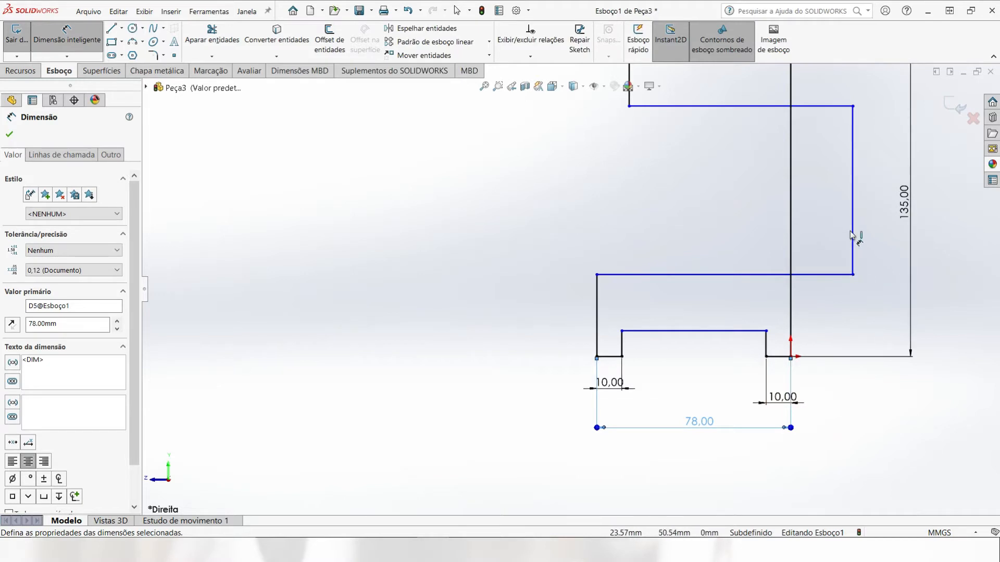
- Move the inner vertical line back inside the profile and dimension the upright's thickness as 26.5+1.5 mm
key("Escape")
left_click_drag(852, 214, 724, 208)
left_click(67, 37)
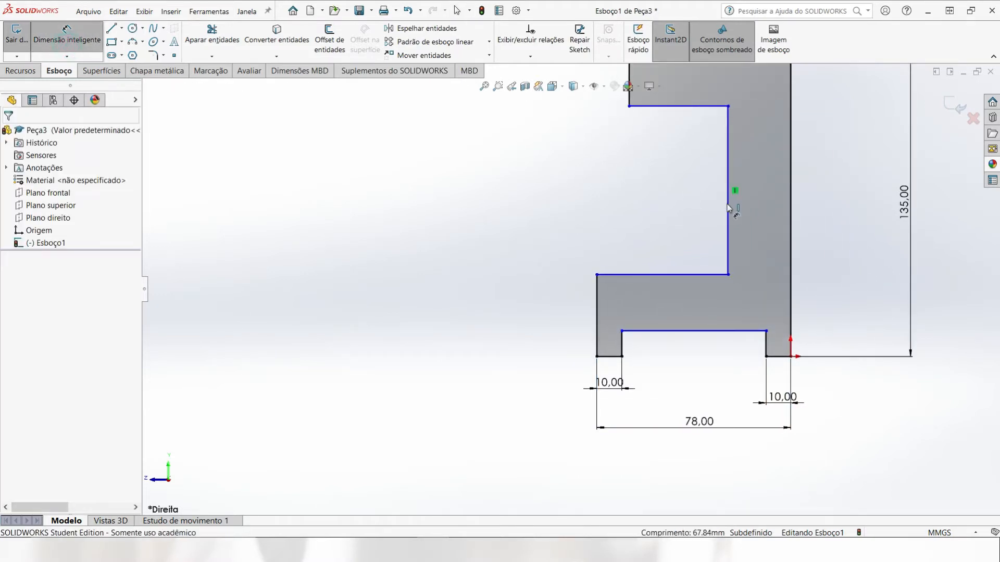
left_click(728, 208)
left_click(789, 226)
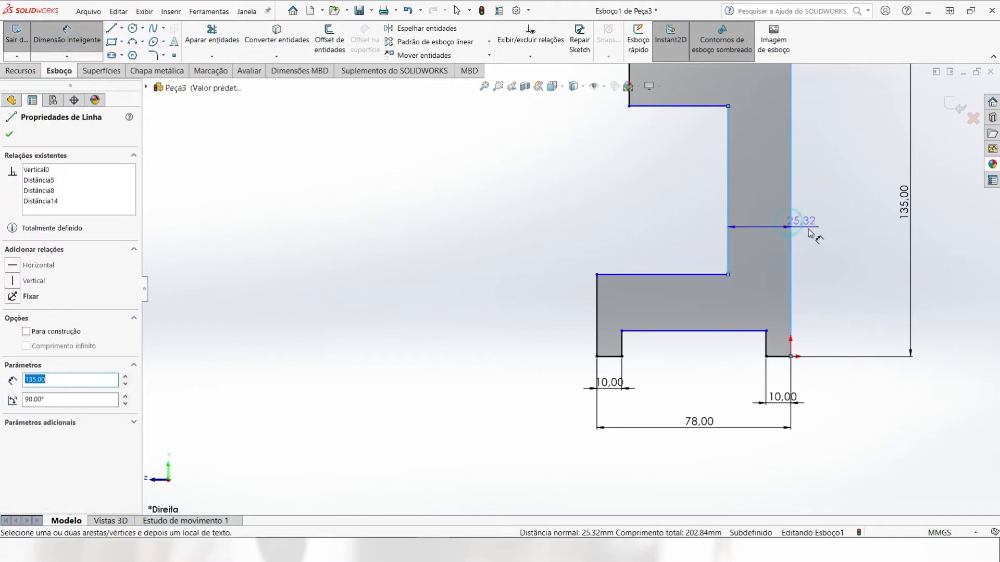
left_click(828, 229)
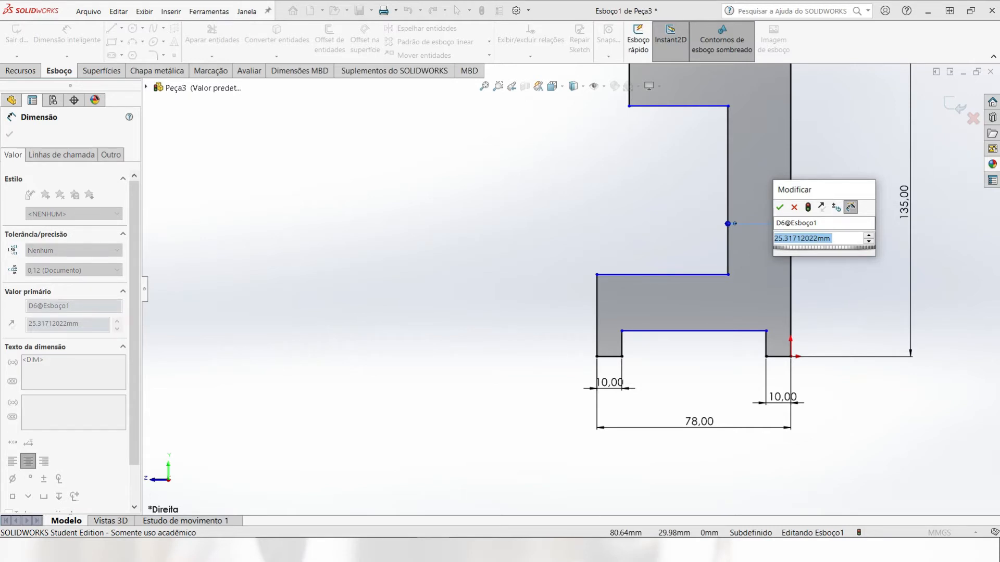
type("26.5")
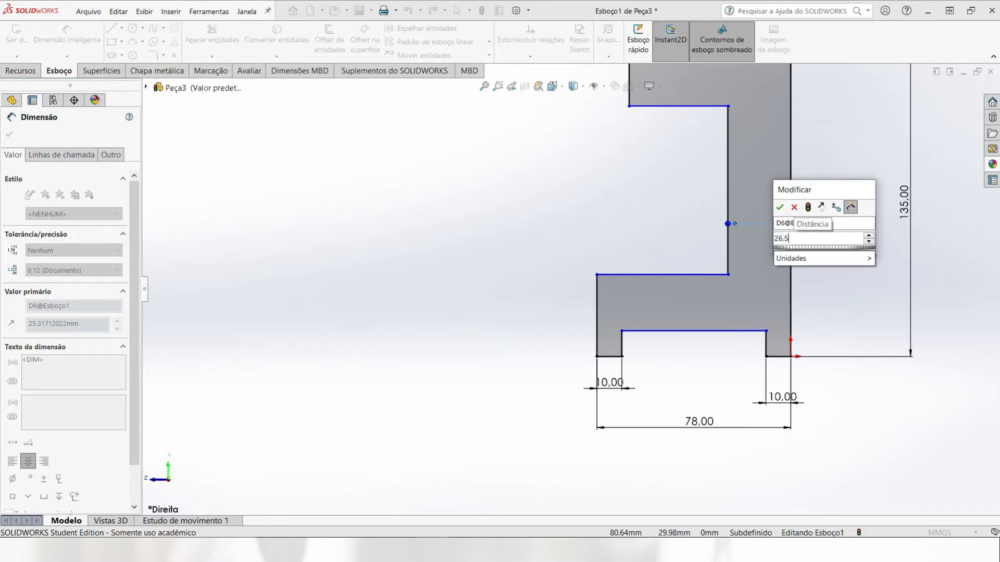
type("+1.5")
key("Return")
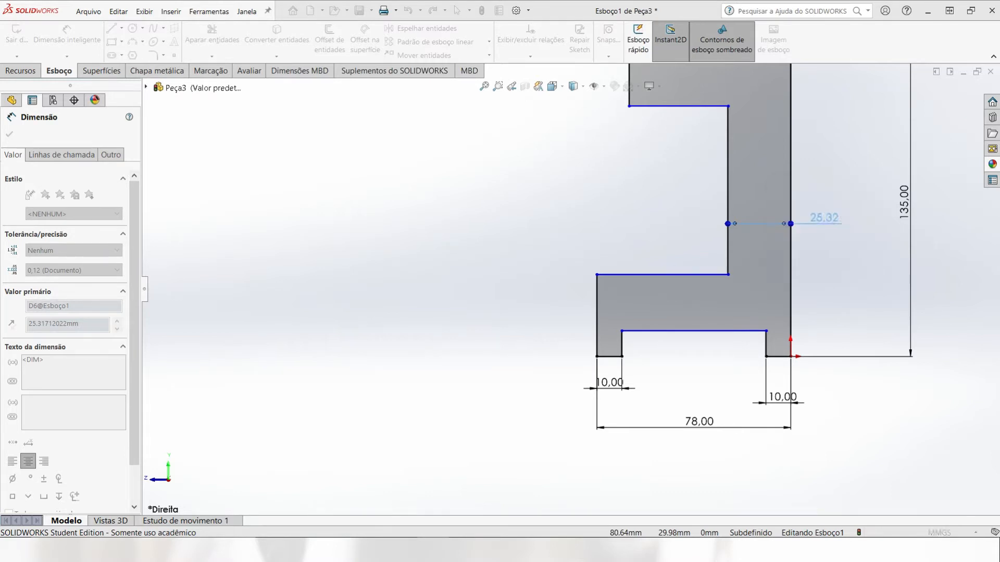
- Dimension the depth of the recess between the two feet as 7 mm
key("f")
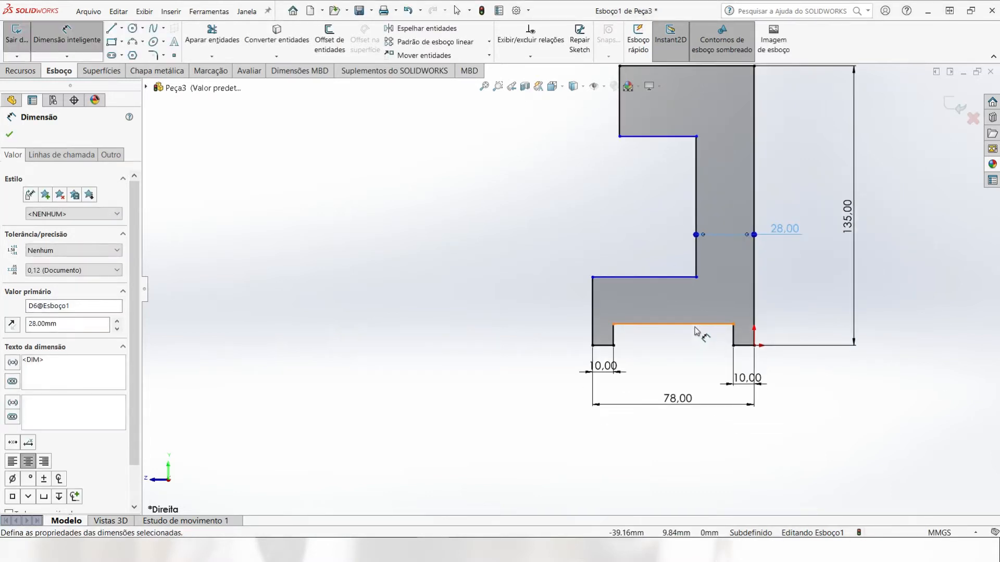
scroll(661, 174, "down", 2)
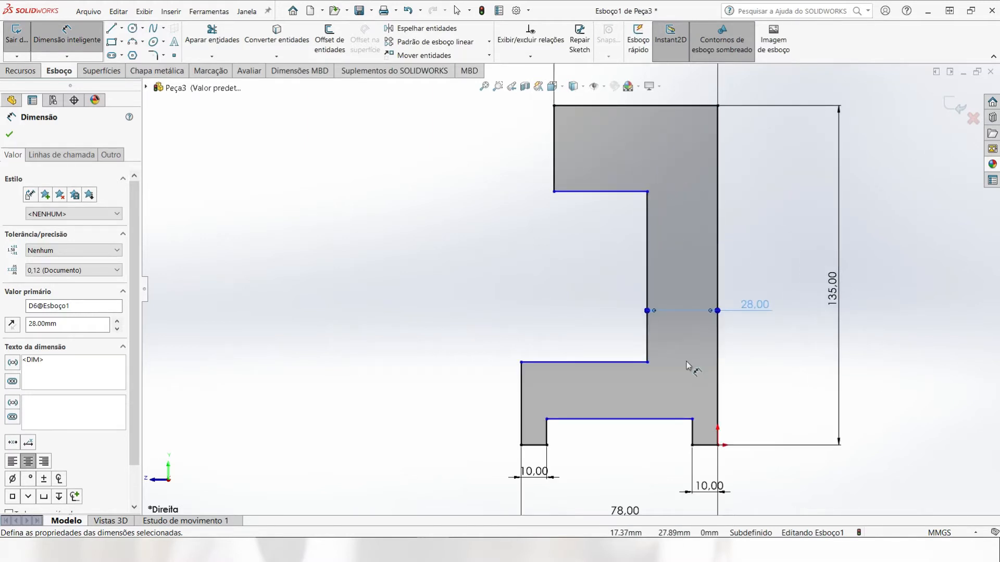
left_click(543, 443)
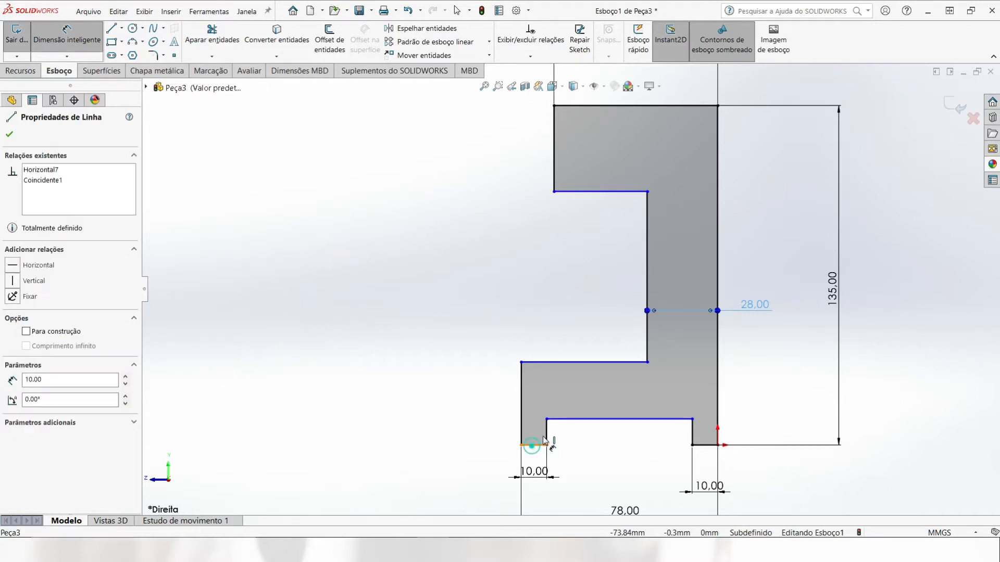
left_click(546, 419)
left_click(467, 431)
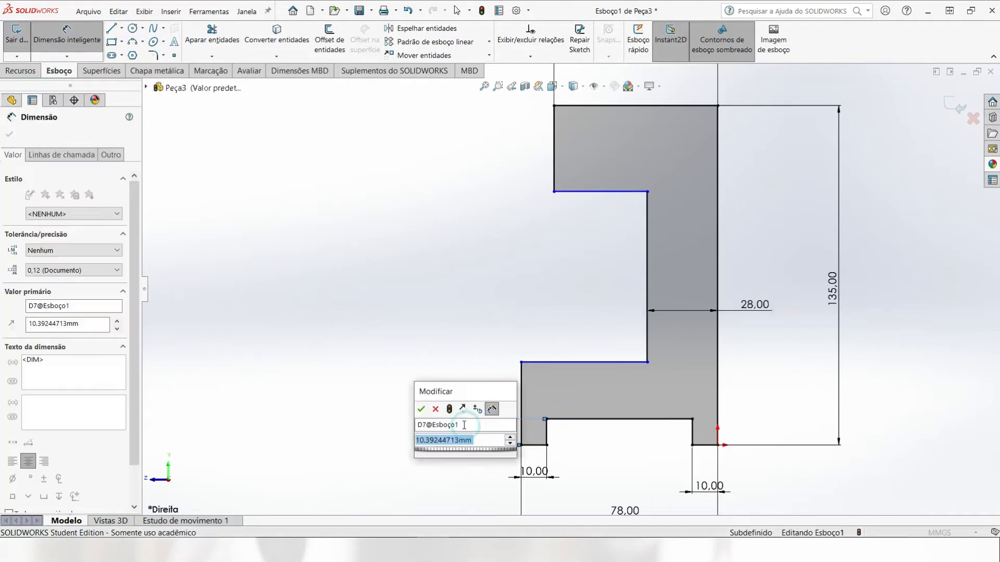
type("7")
key("Return")
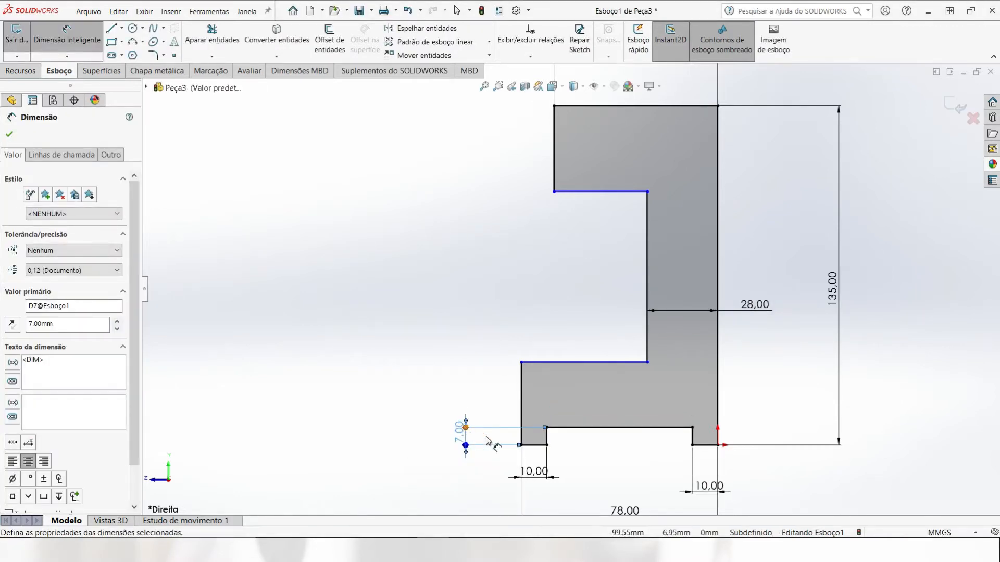
- Dimension the lower arm's thickness, from the recess edge to the arm's upper edge, as 18 mm
left_click(555, 428)
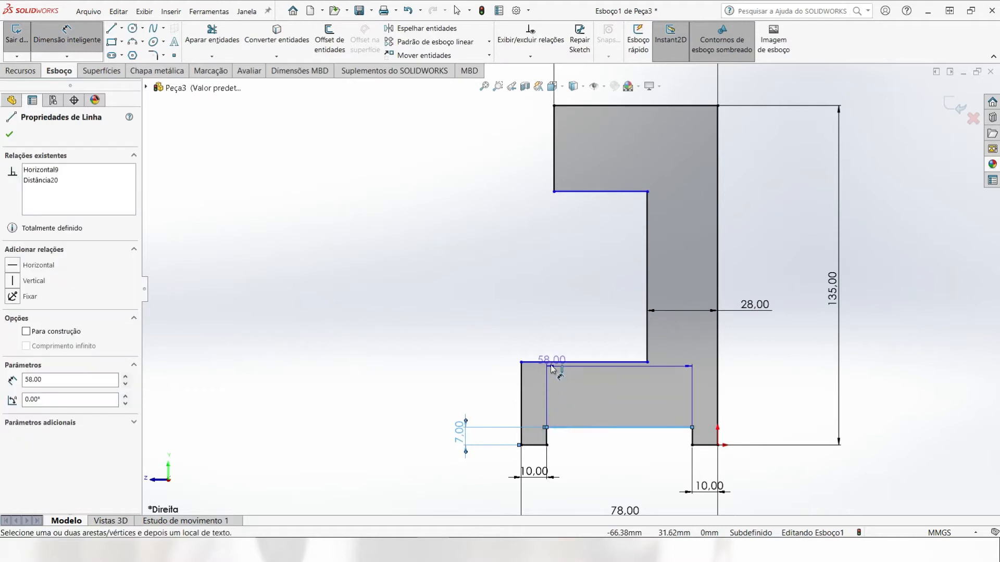
left_click(551, 363)
left_click(469, 394)
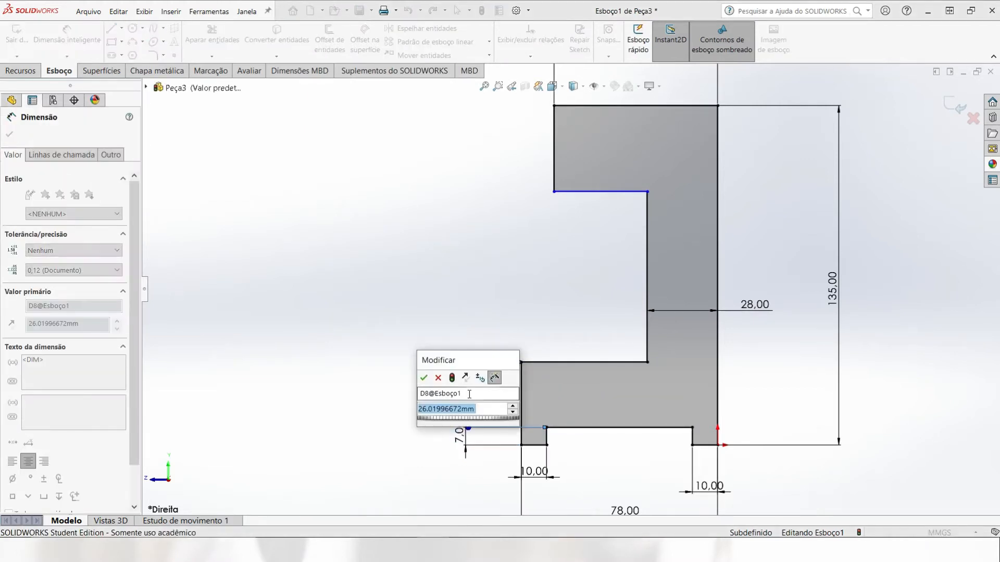
type("18")
key("Return")
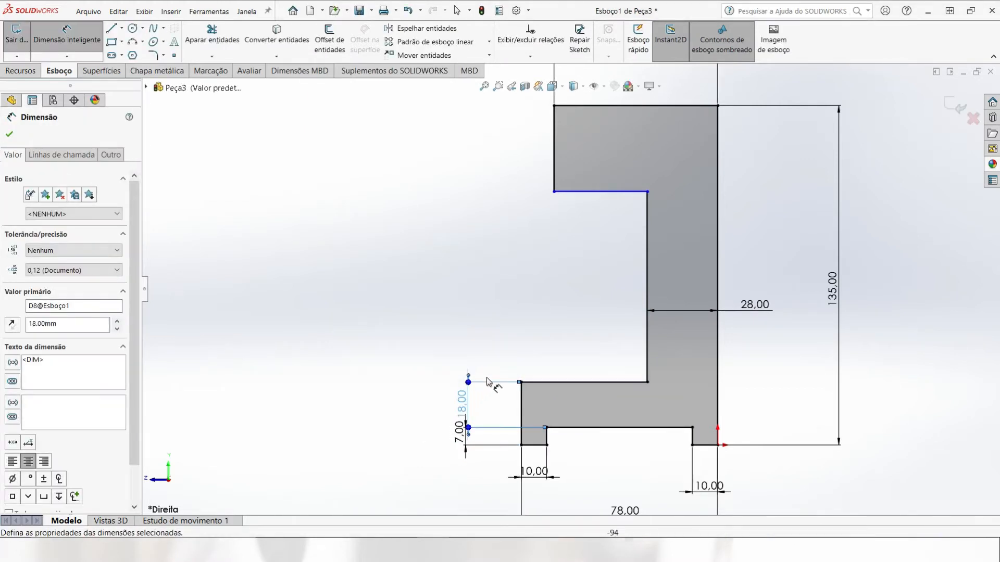
- Dimension the upper arm's thickness between its two horizontal edges as 18 mm
left_click(615, 192)
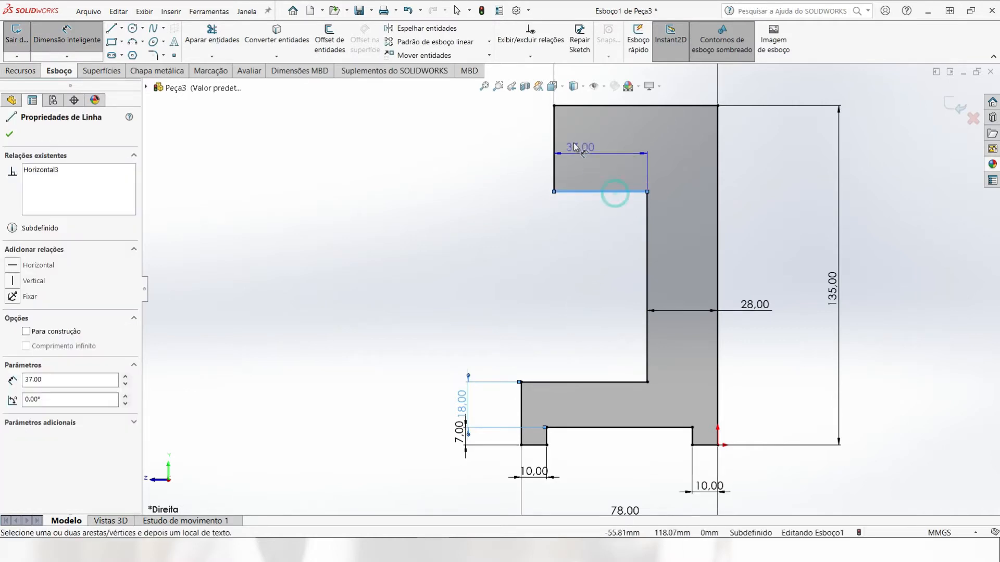
left_click(578, 106)
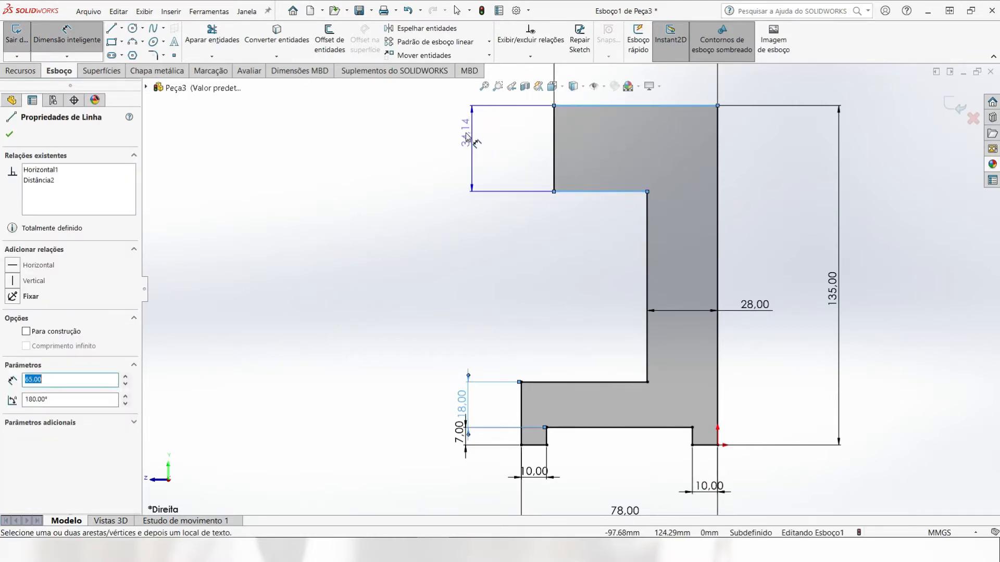
left_click(467, 136)
type("18")
key("Return")
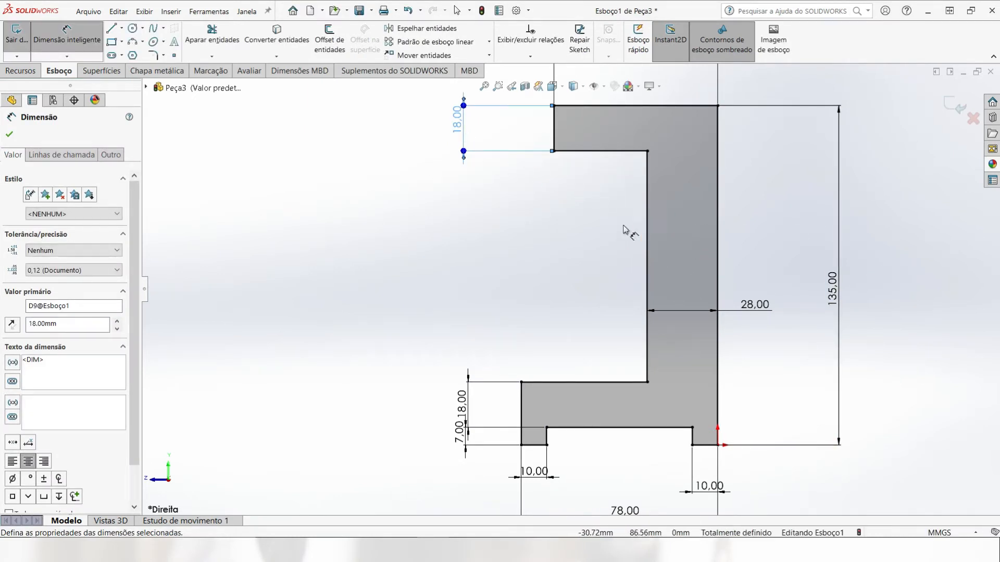
- Set the upper arm's thickness dimension to 16 mm
double_click(457, 128)
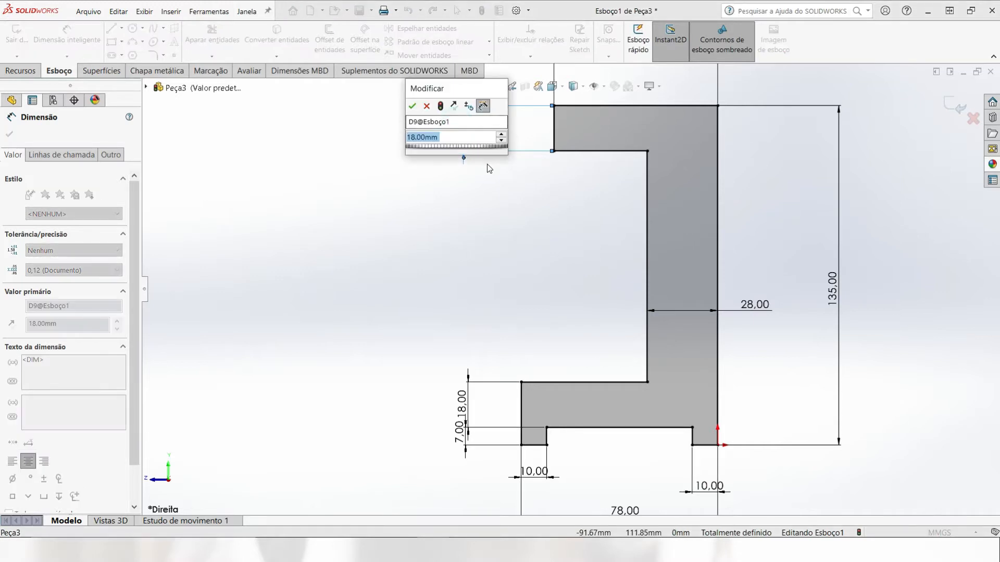
type("1")
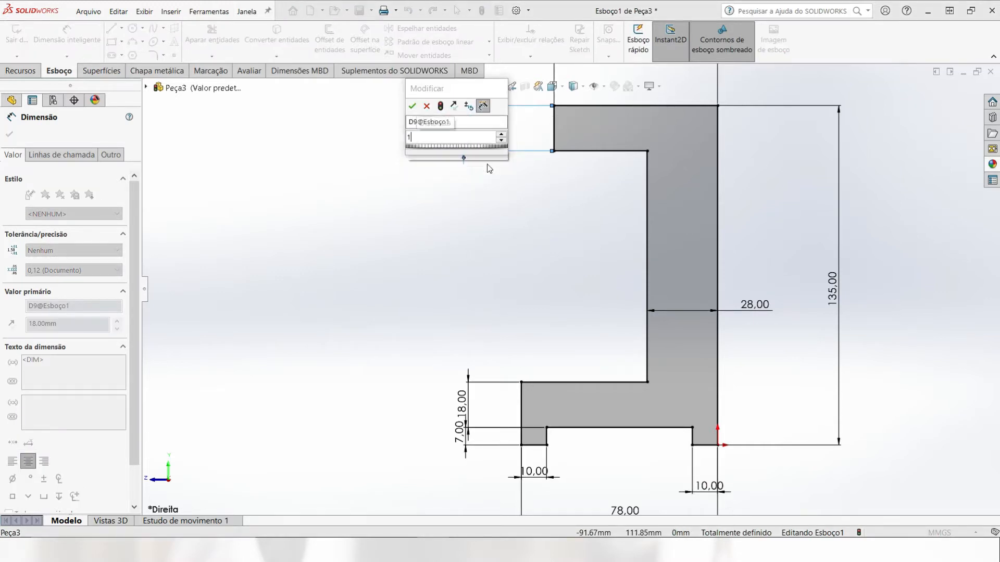
type("6")
key("Return")
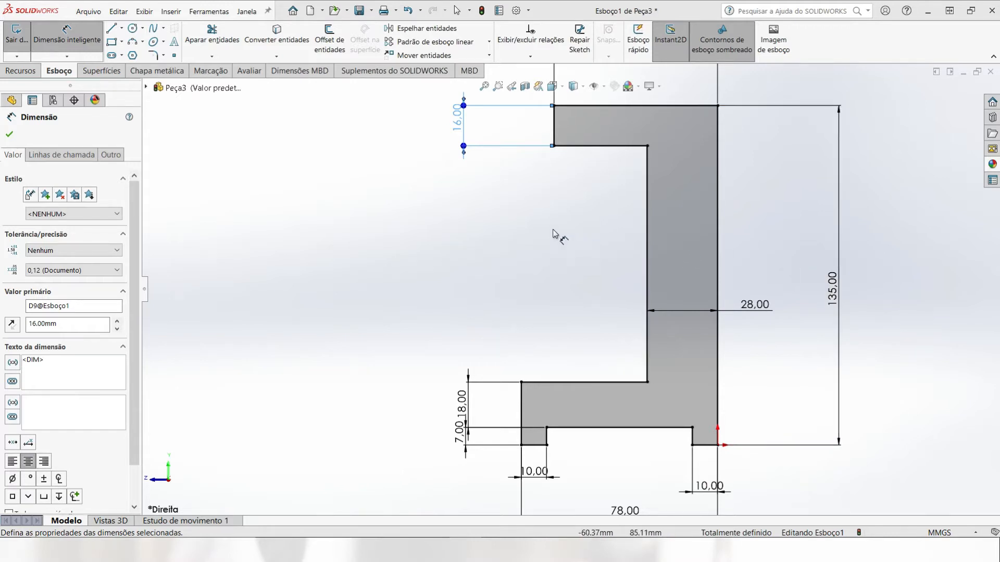
- Fillet the lower arm's outer upper corner and the C's two inner corners with a 5 mm radius, and reposition the radius dimension
left_click(153, 56)
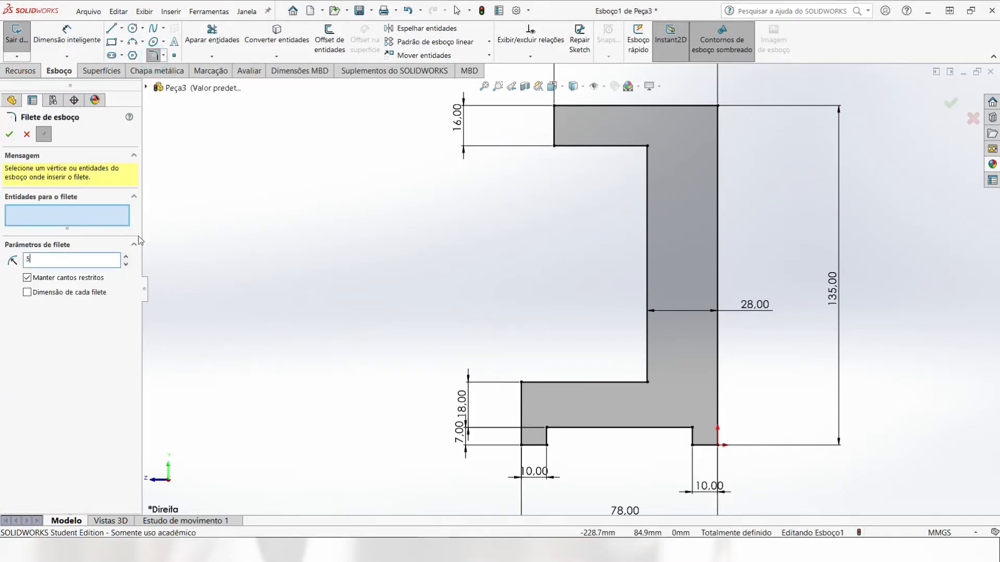
type("5")
key("Return")
left_click(521, 397)
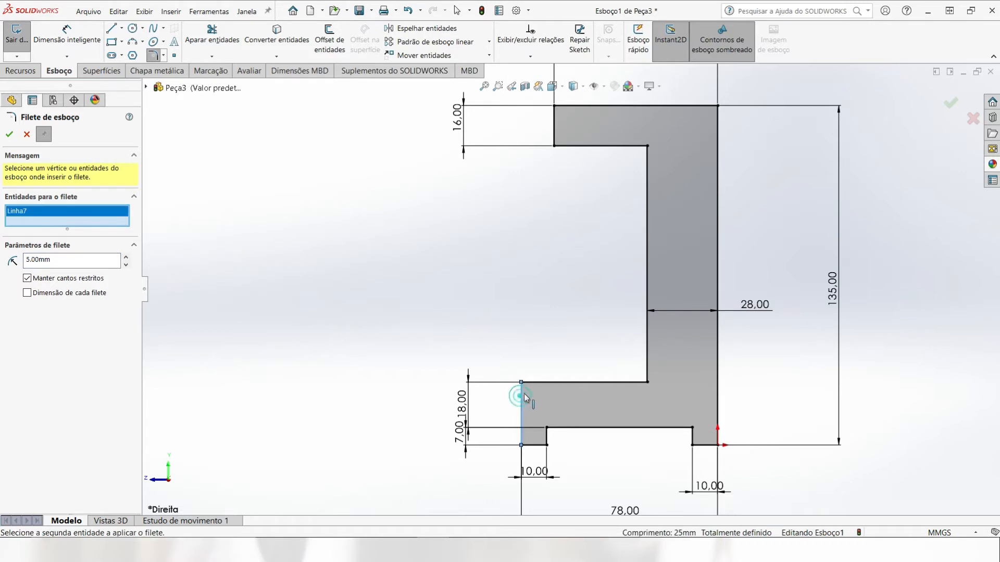
left_click(538, 385)
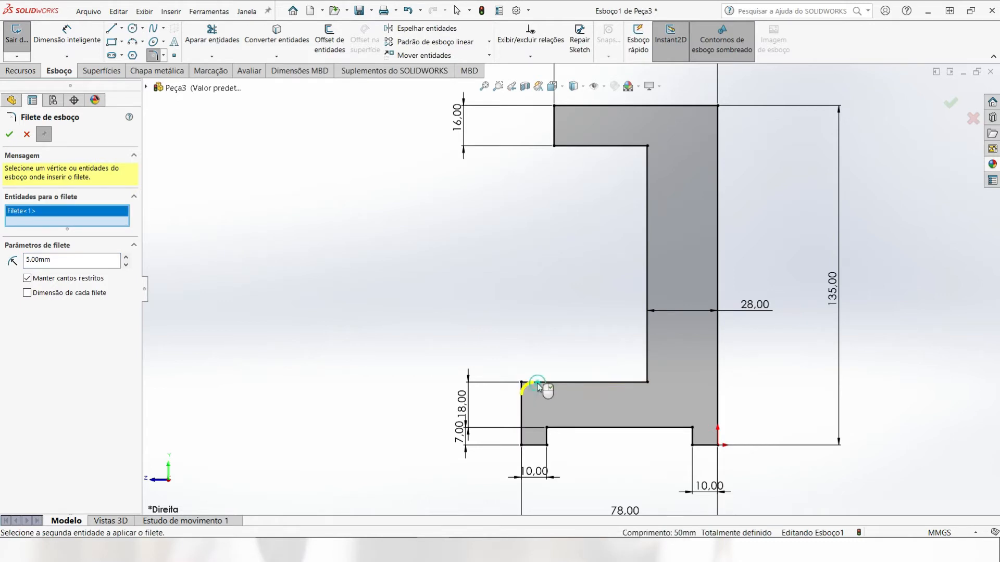
left_click(632, 384)
left_click(648, 367)
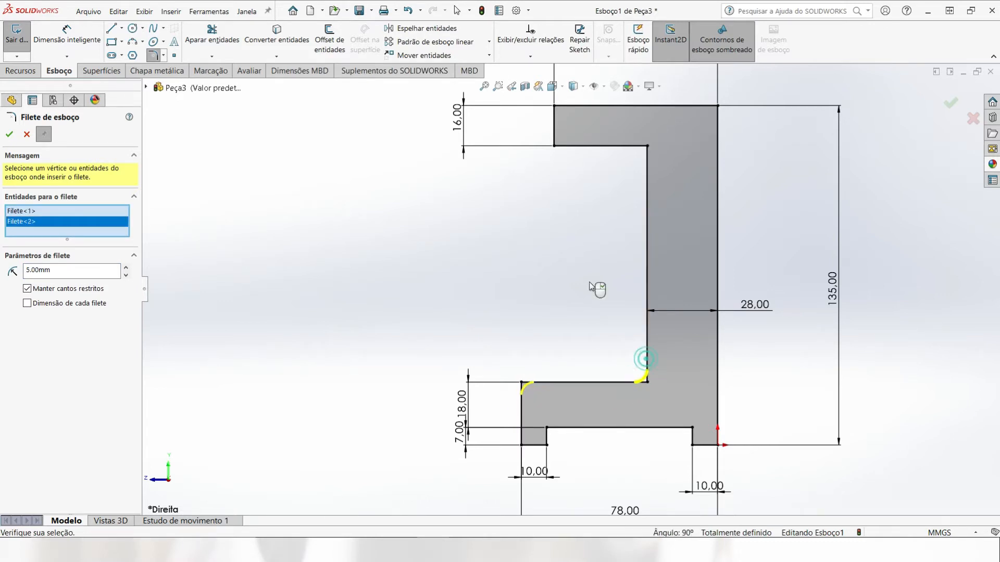
left_click(648, 169)
left_click(639, 146)
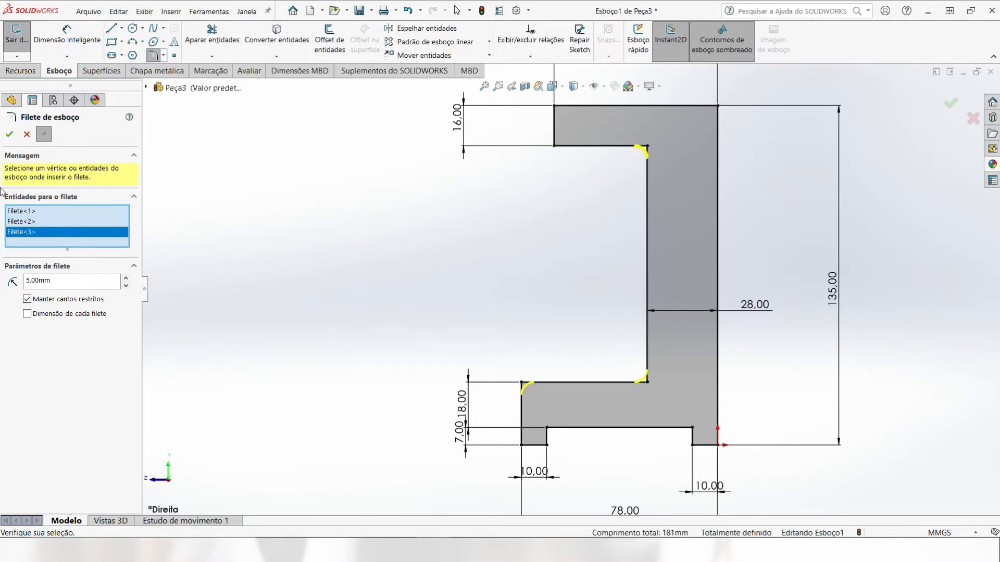
left_click(9, 135)
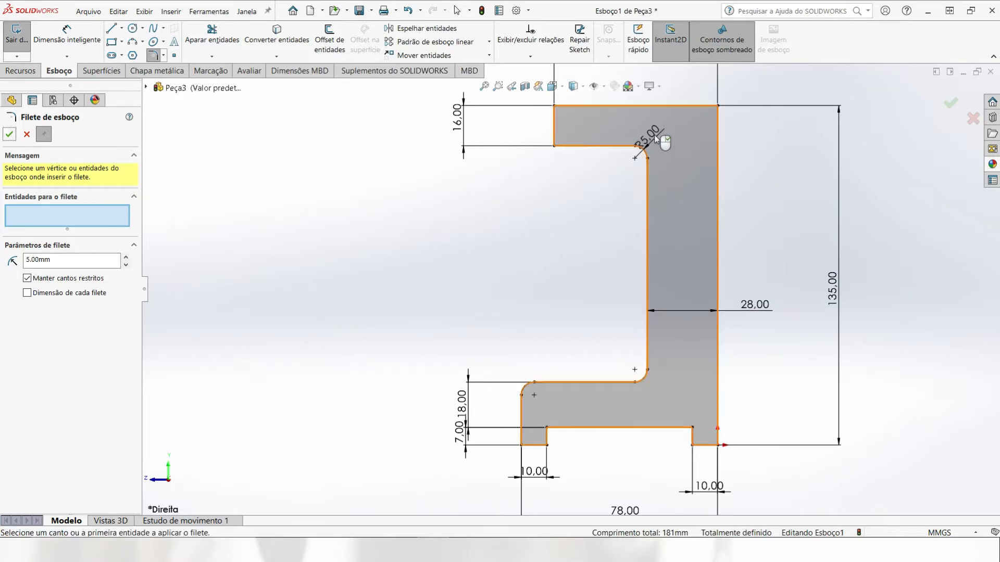
left_click(8, 134)
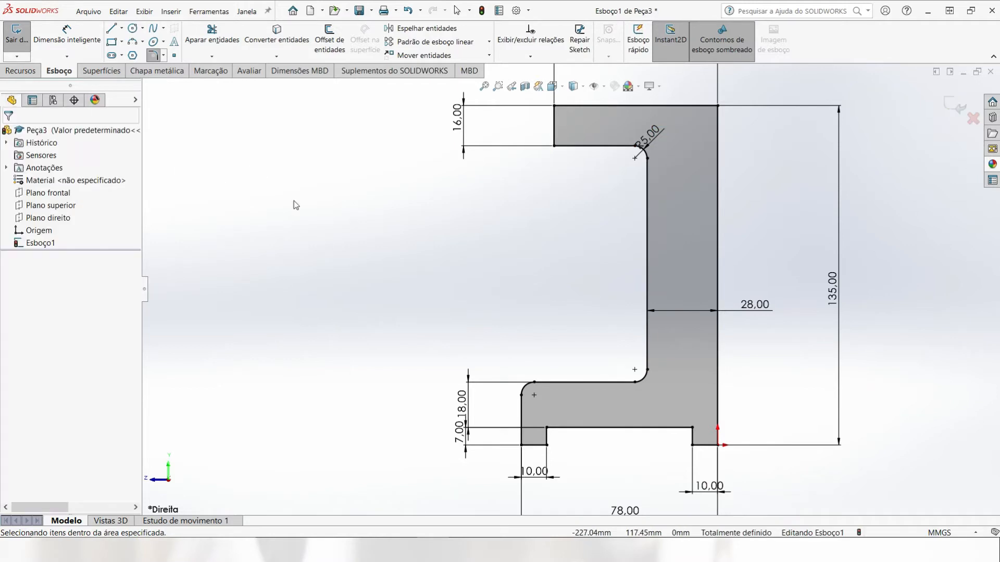
left_click(651, 139)
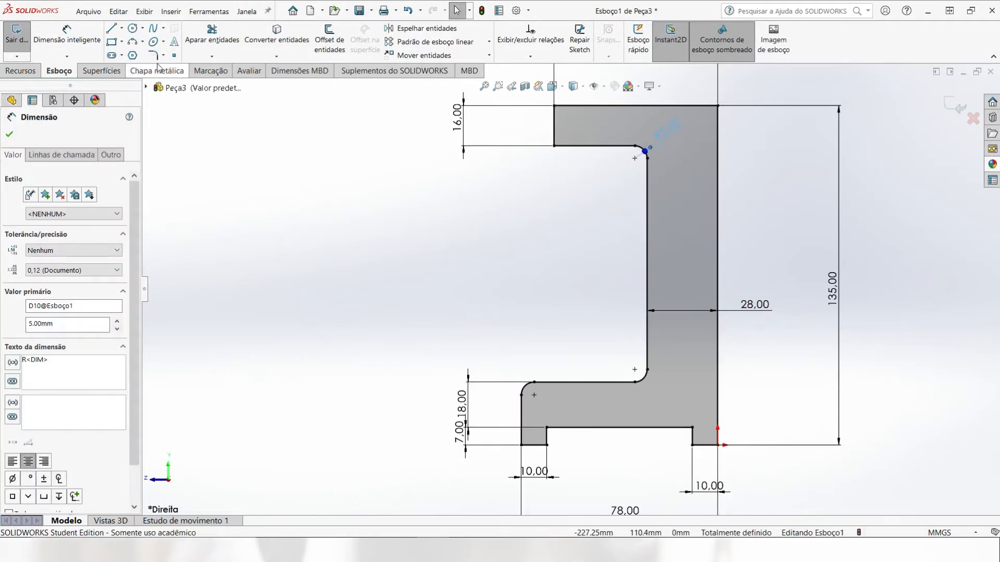
- Fillet the two upper corners of the recess between the feet with a 5 mm radius
left_click(153, 55)
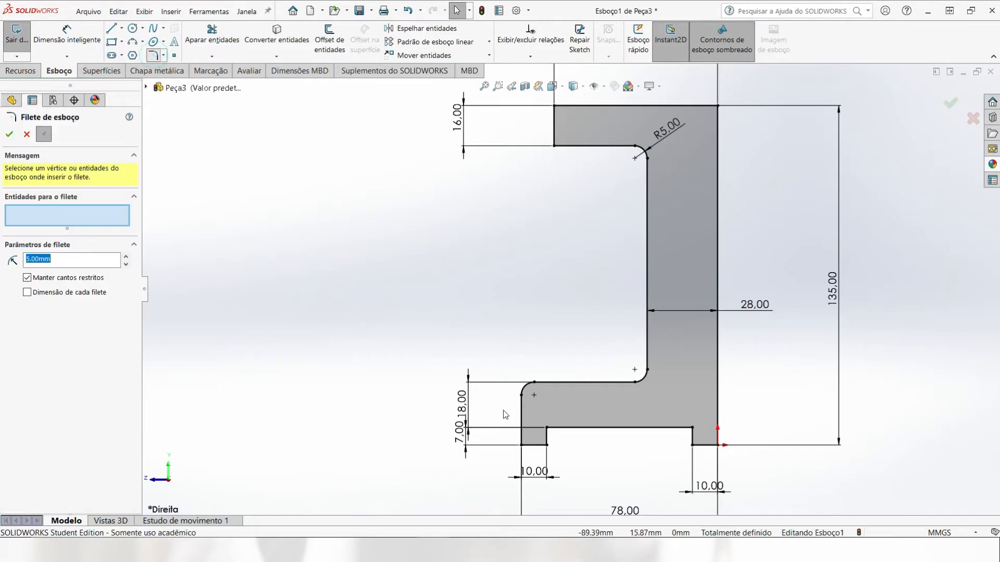
left_click(546, 428)
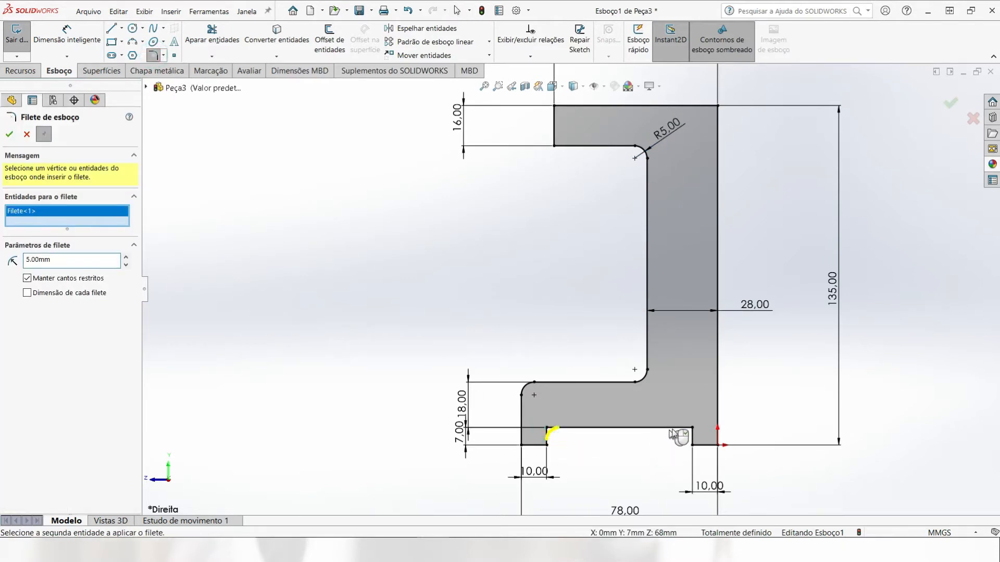
left_click(691, 428)
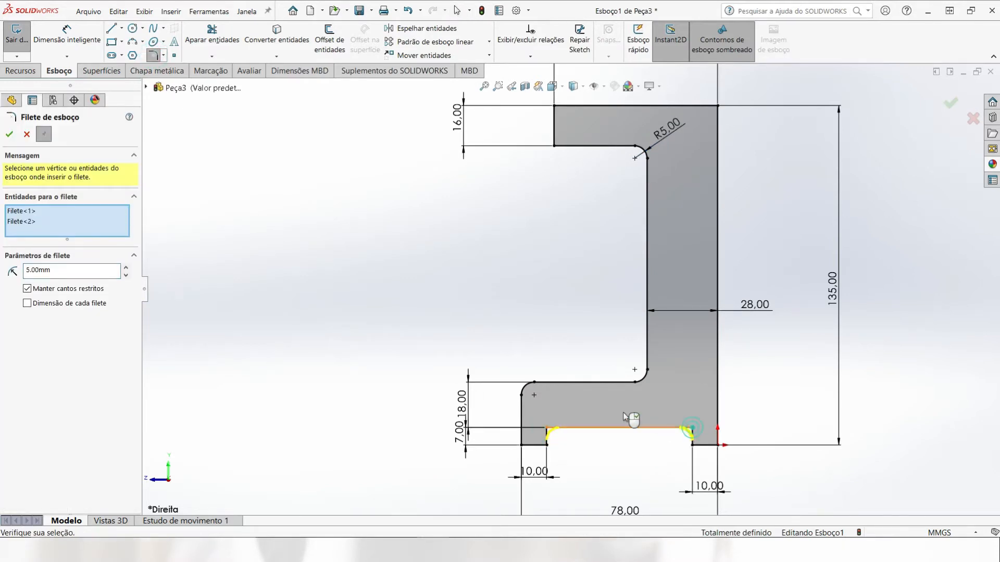
left_click(15, 138)
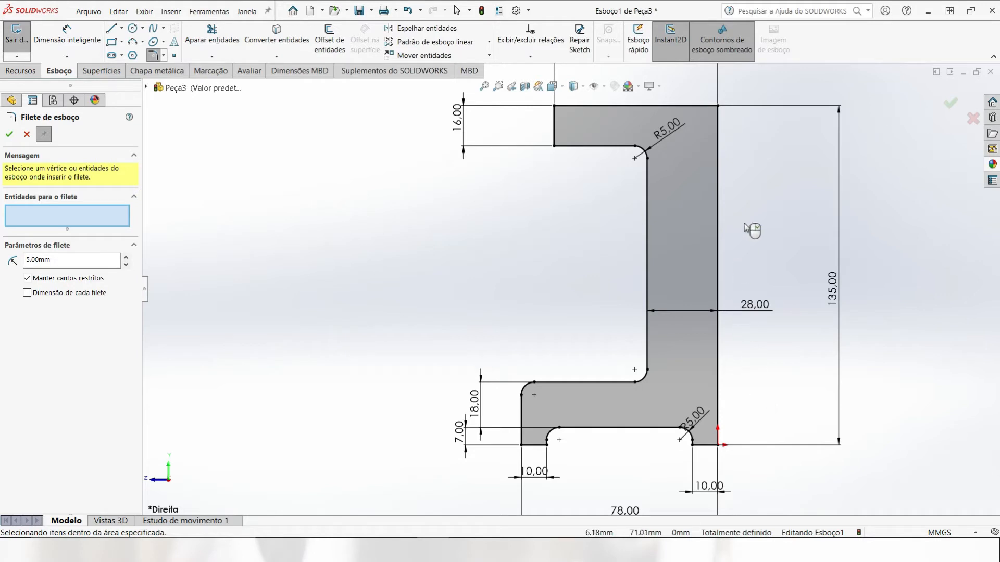
left_click(9, 136)
- Extrude the profile 105 mm symmetrically about the sketch plane with the Plano médio end condition
left_click(20, 71)
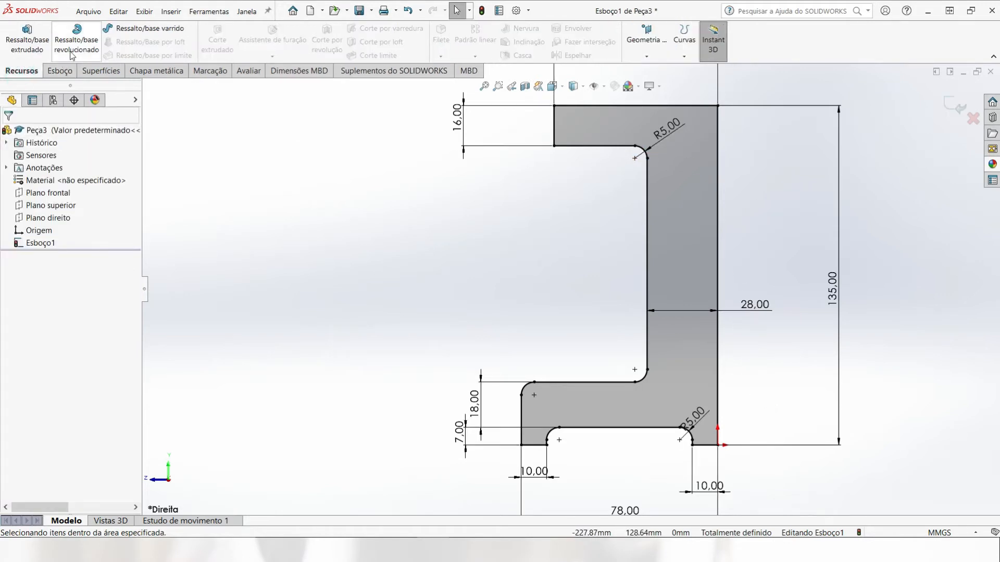
left_click(26, 44)
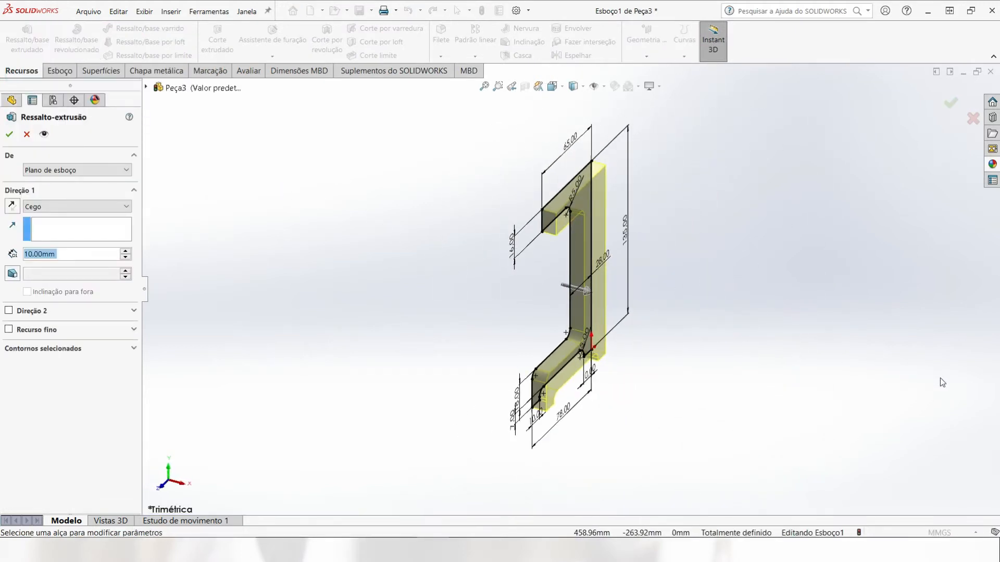
type("105")
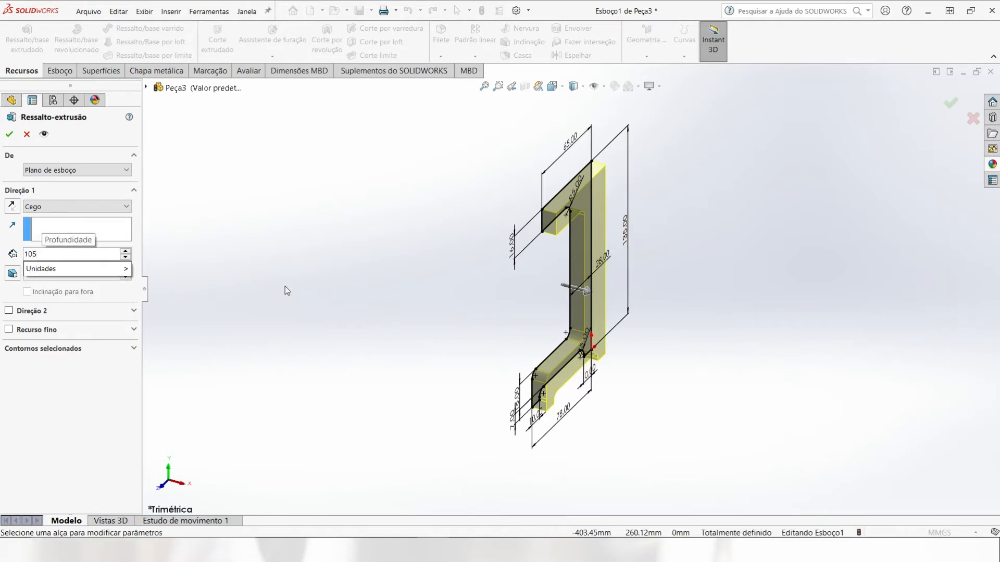
key("Return")
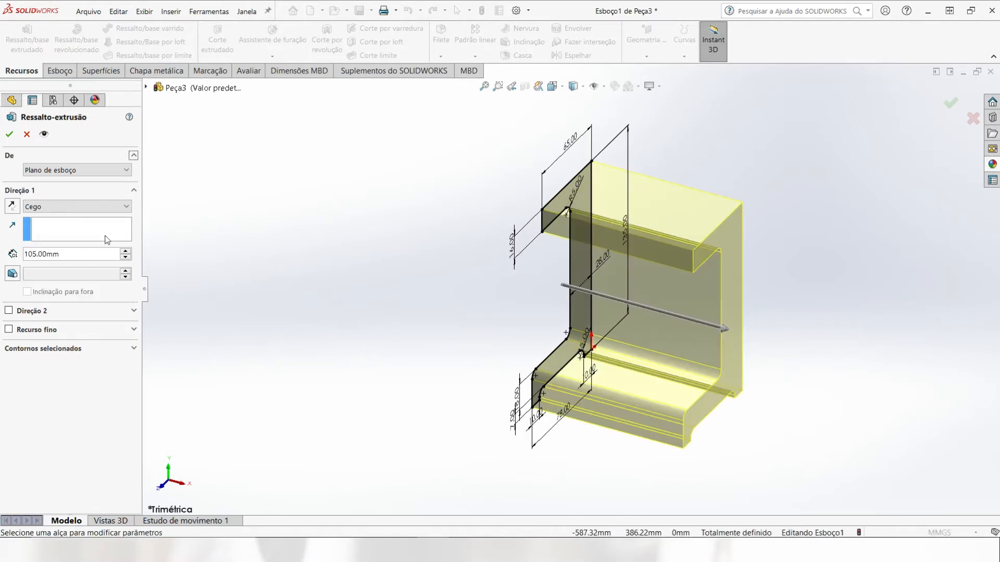
left_click(75, 206)
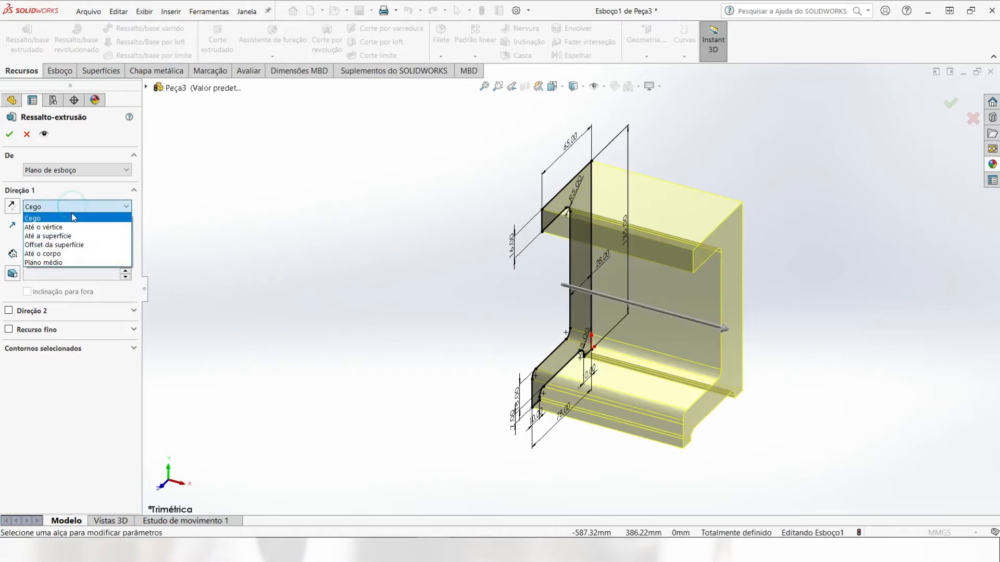
left_click(75, 263)
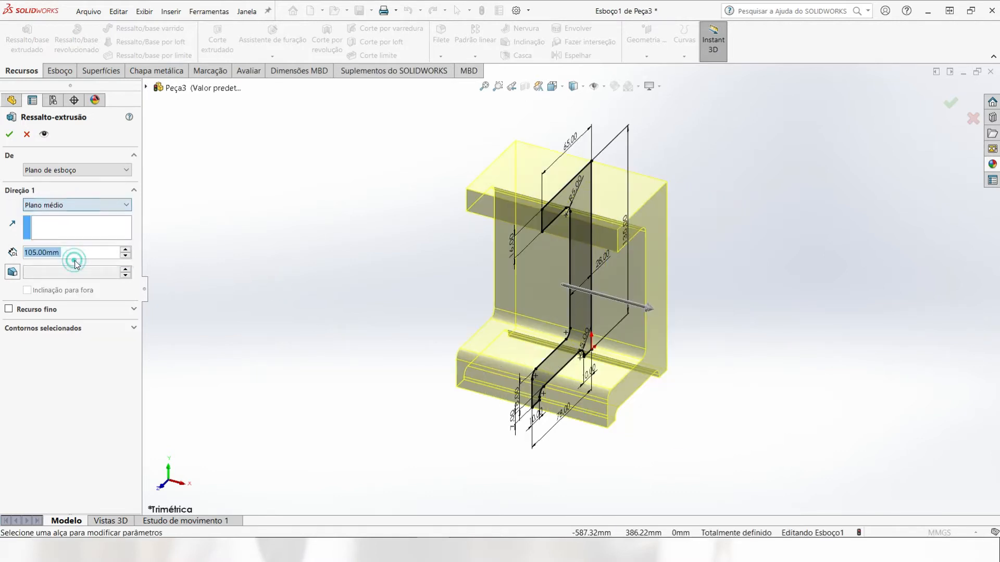
left_click(10, 135)
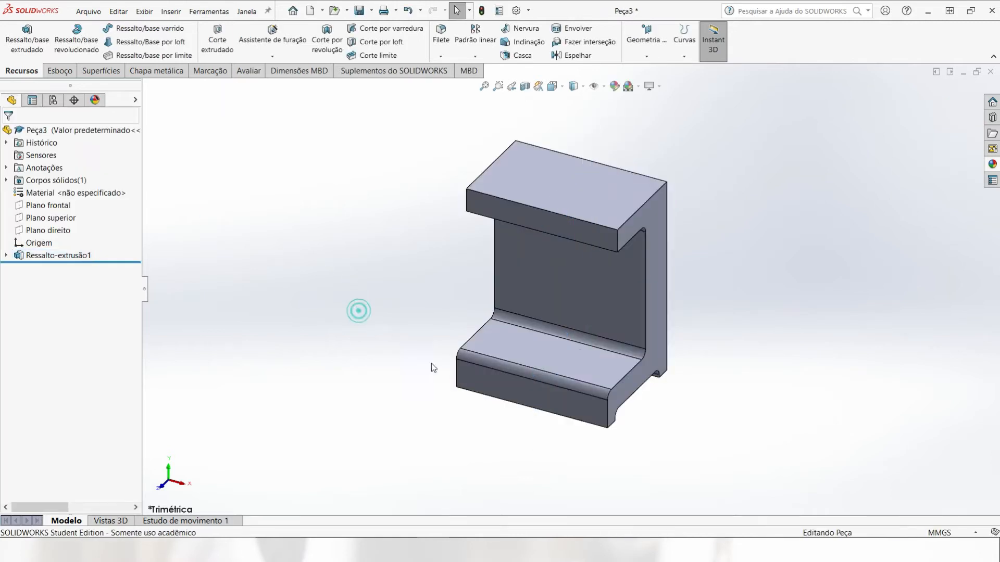
- Start a new sketch on the front face of the bracket's lower arm
middle_click_drag(720, 426, 651, 376)
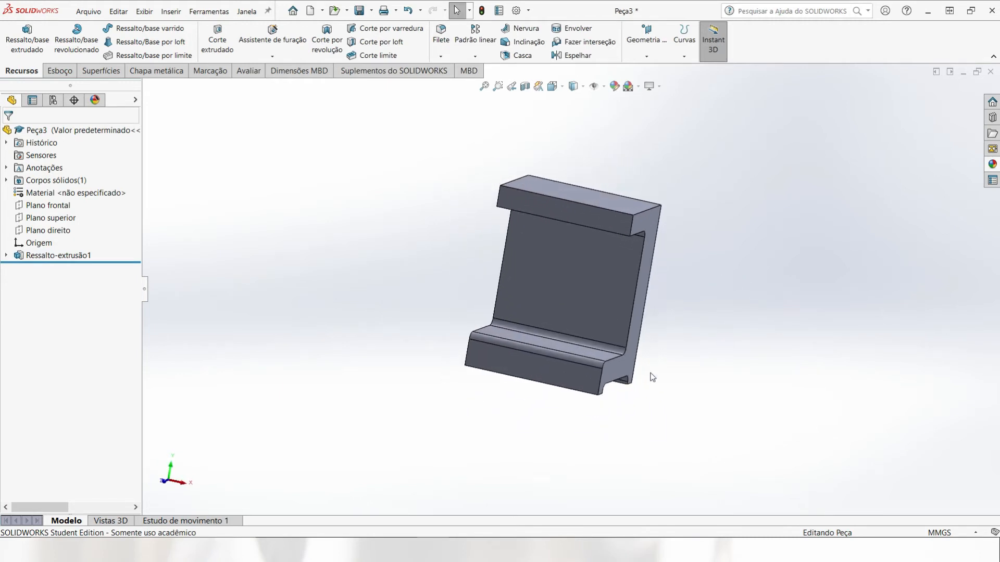
left_click(546, 374)
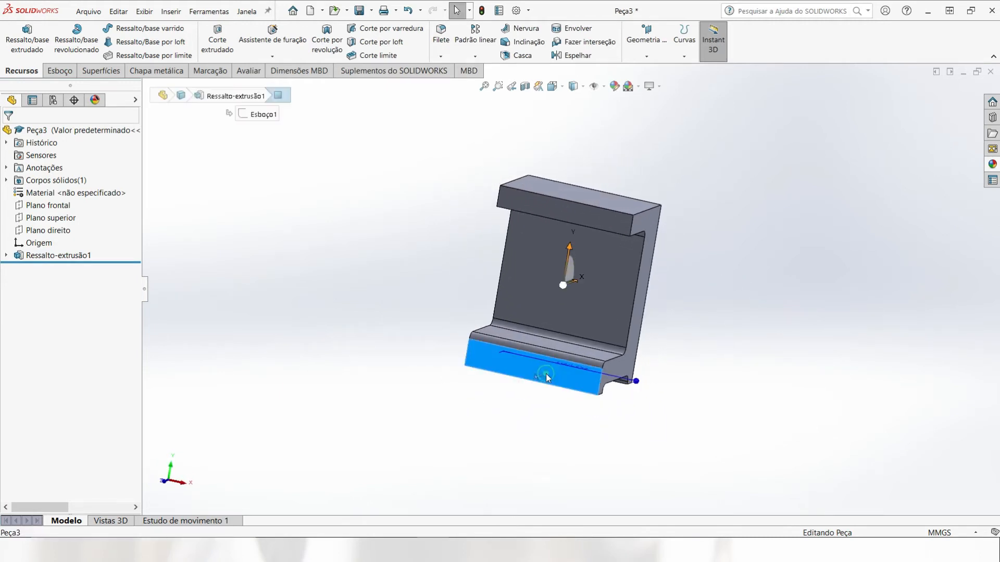
left_click(60, 71)
left_click(16, 35)
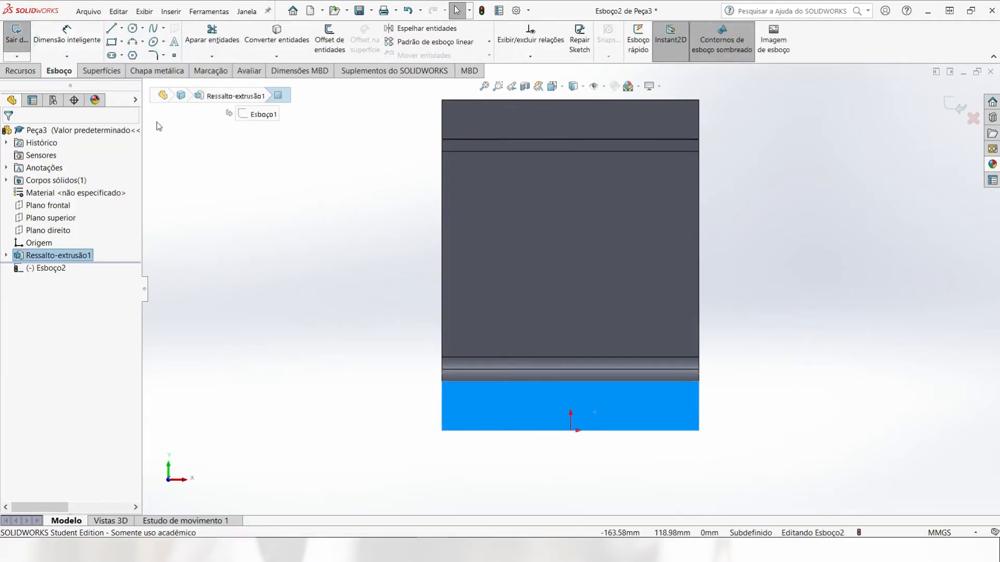
- Sketch a closed rectangle of four lines about 10 mm high, standing on the front face's lower edge
left_click(110, 30)
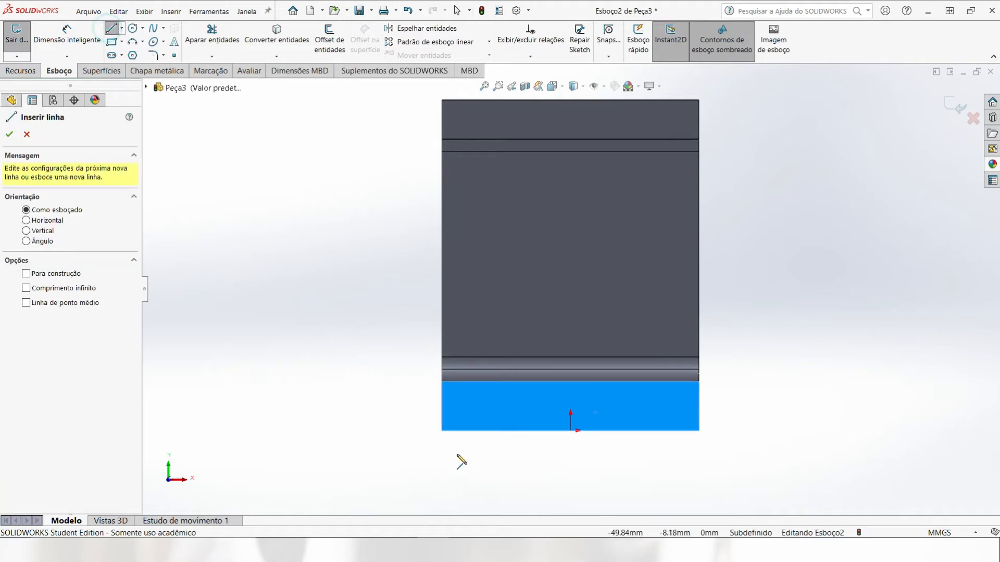
left_click(474, 431)
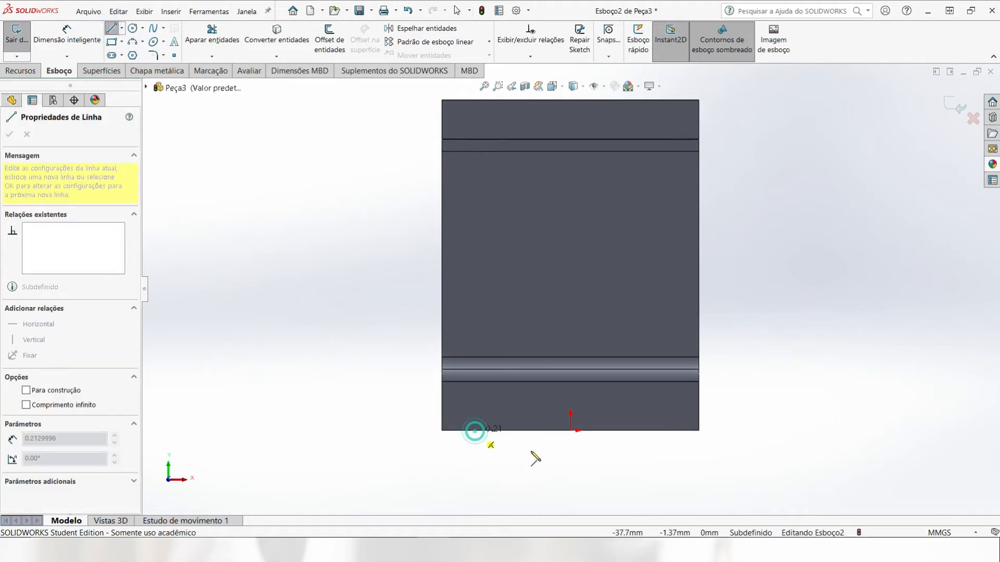
left_click(660, 431)
left_click(659, 405)
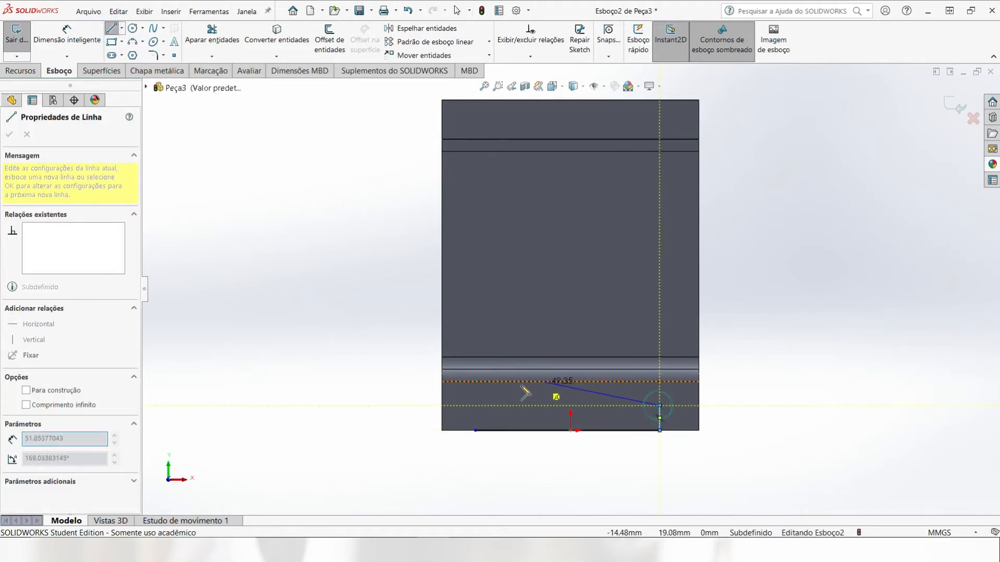
left_click(476, 405)
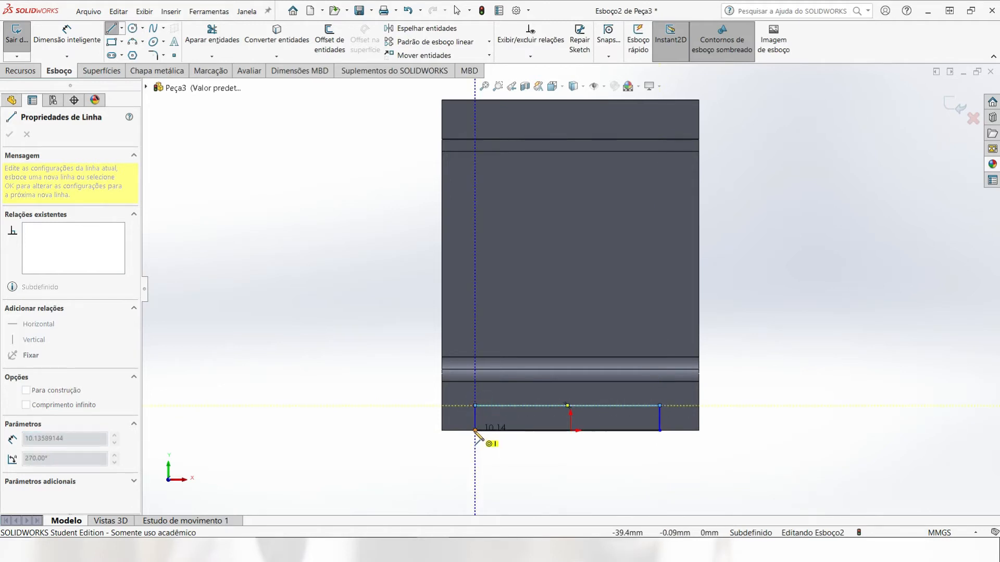
left_click(475, 431)
scroll(509, 377, "down", 2)
key("Escape")
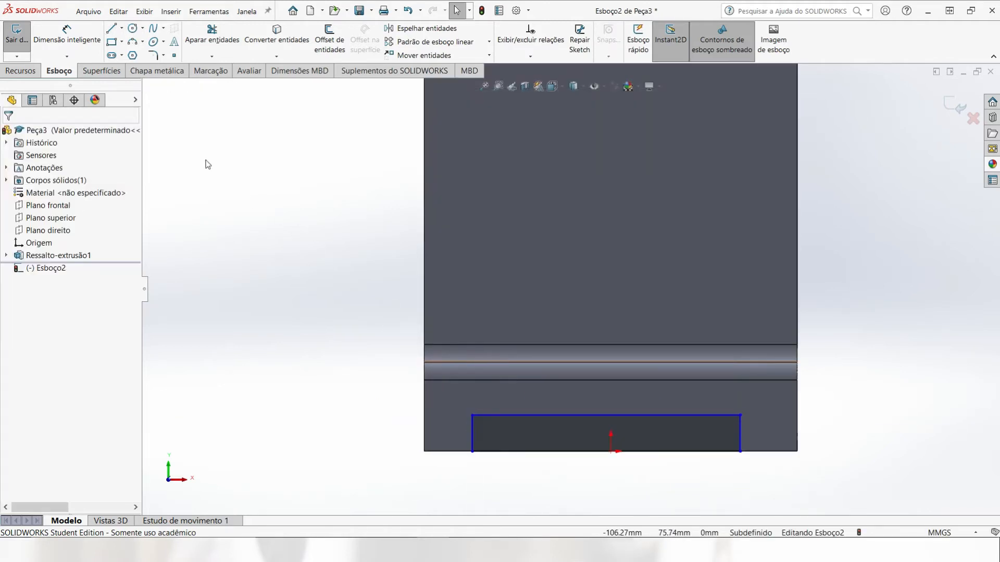
- Dimension the distance between the rectangle's left side and the face's left edge as 10 mm
left_click(67, 40)
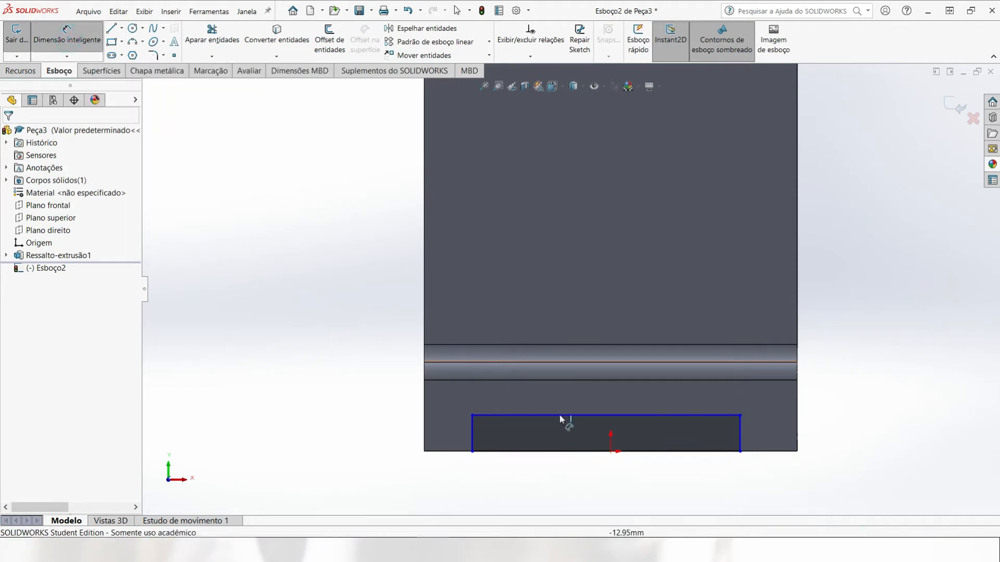
left_click(473, 431)
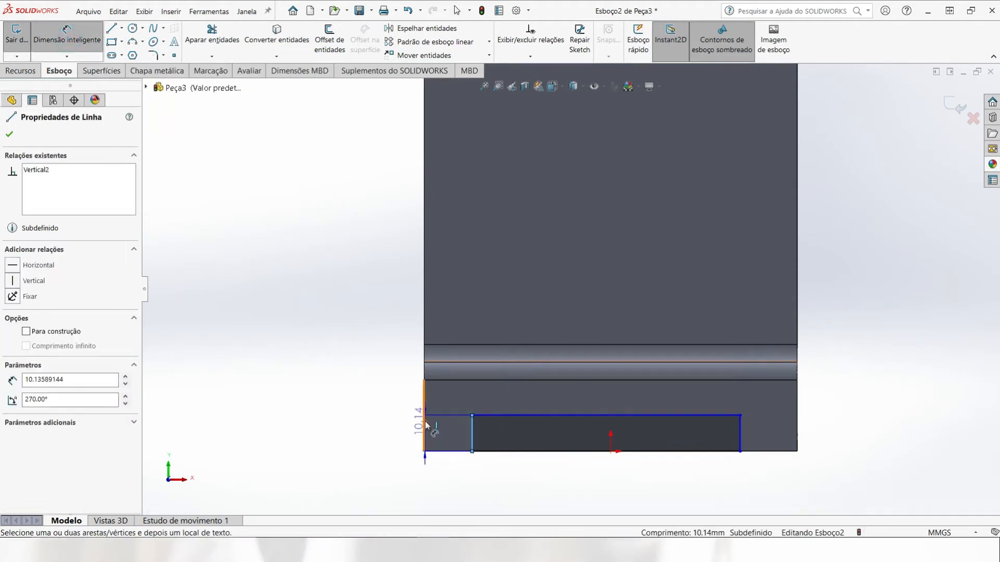
left_click(471, 434)
left_click(445, 482)
key("Return")
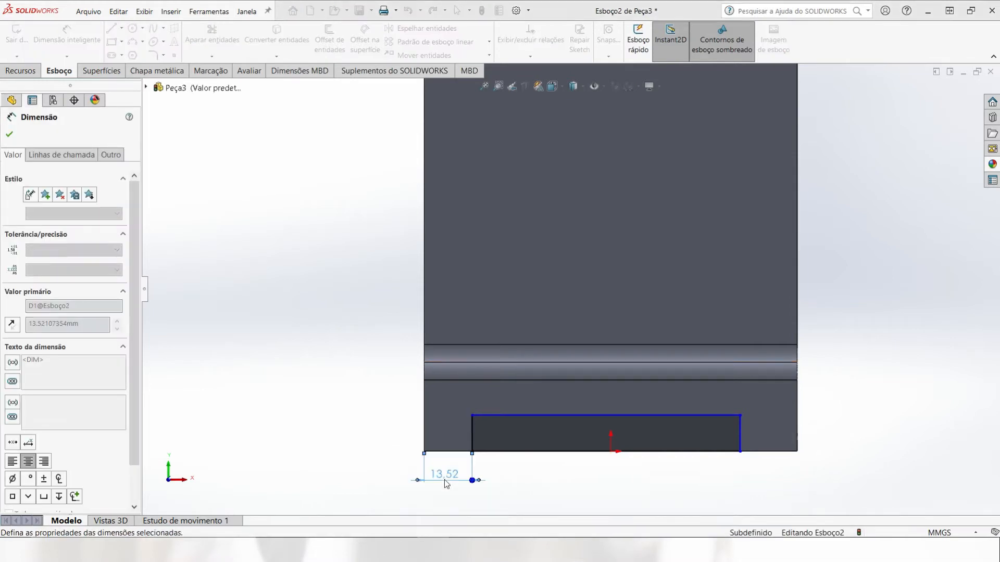
- Dimension the distance between the rectangle's right side and the face's right edge as 10 mm
left_click(741, 434)
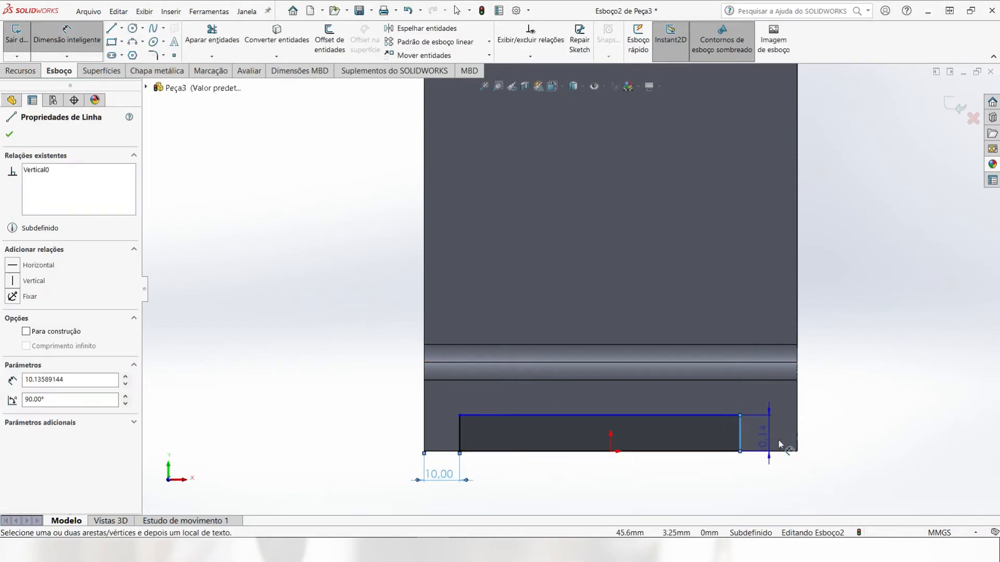
left_click(797, 439)
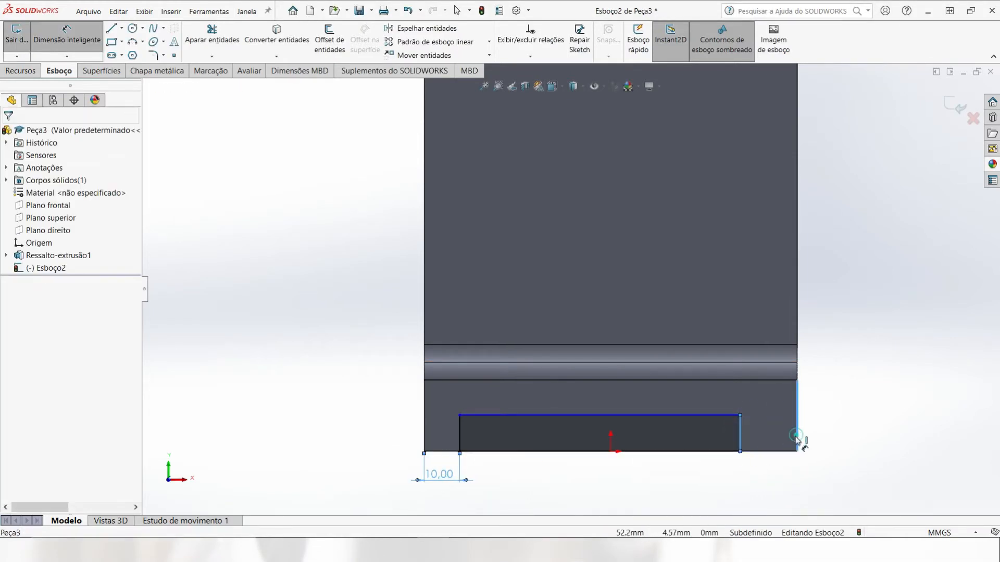
left_click(773, 487)
type("10")
key("Return")
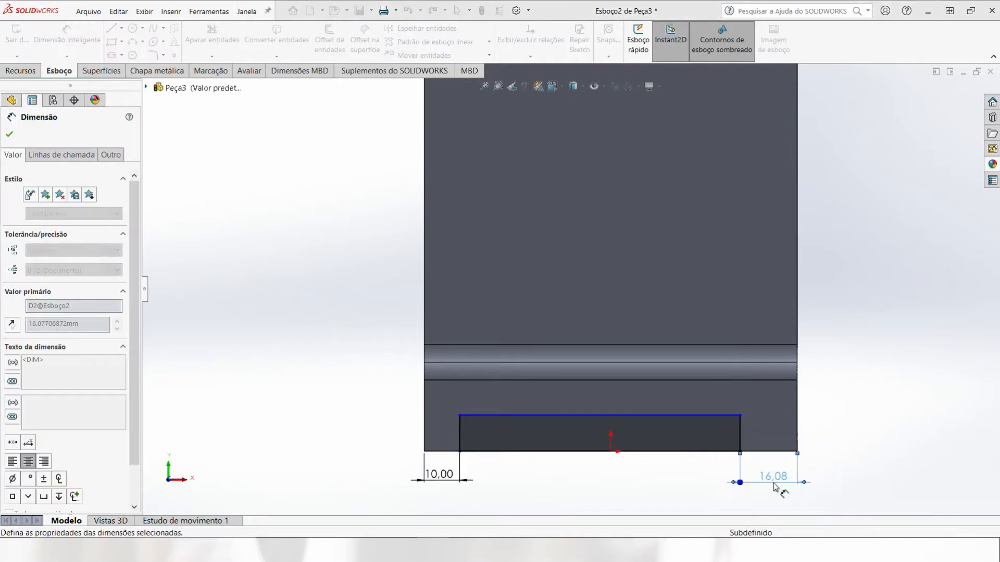
- Dimension the rectangle's height from its upper side to the face's lower edge as 7 mm
left_click(730, 415)
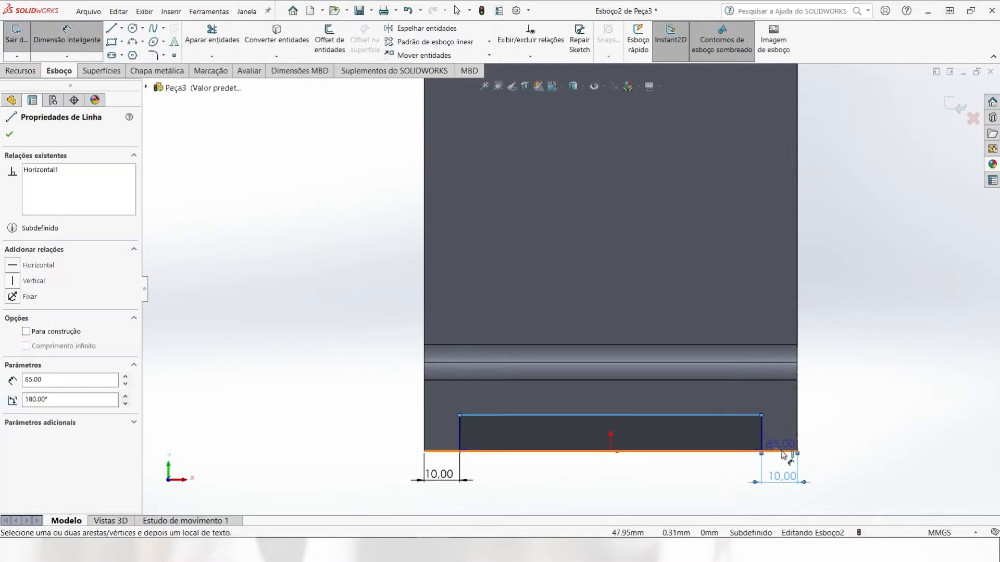
left_click(780, 451)
left_click(842, 442)
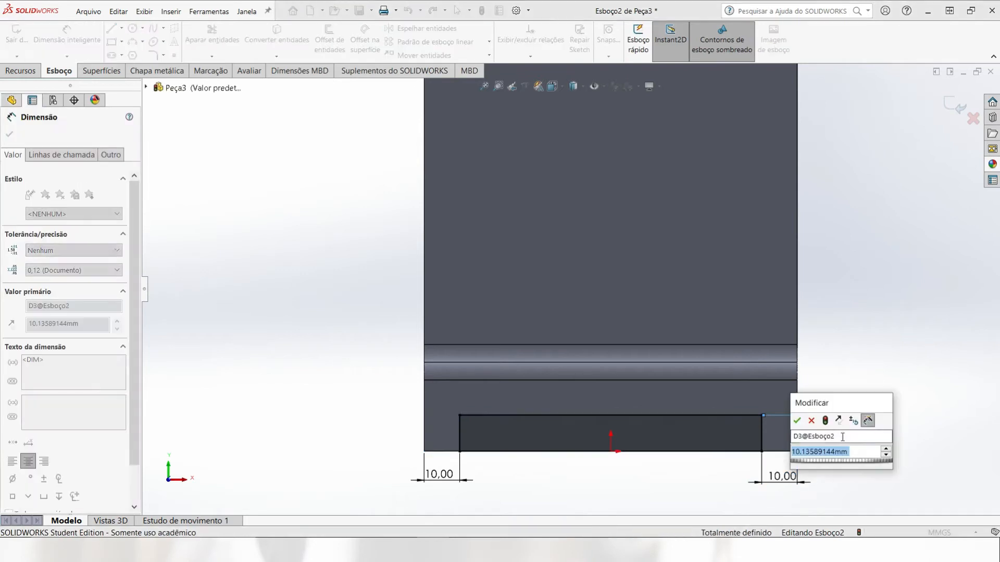
key("Escape")
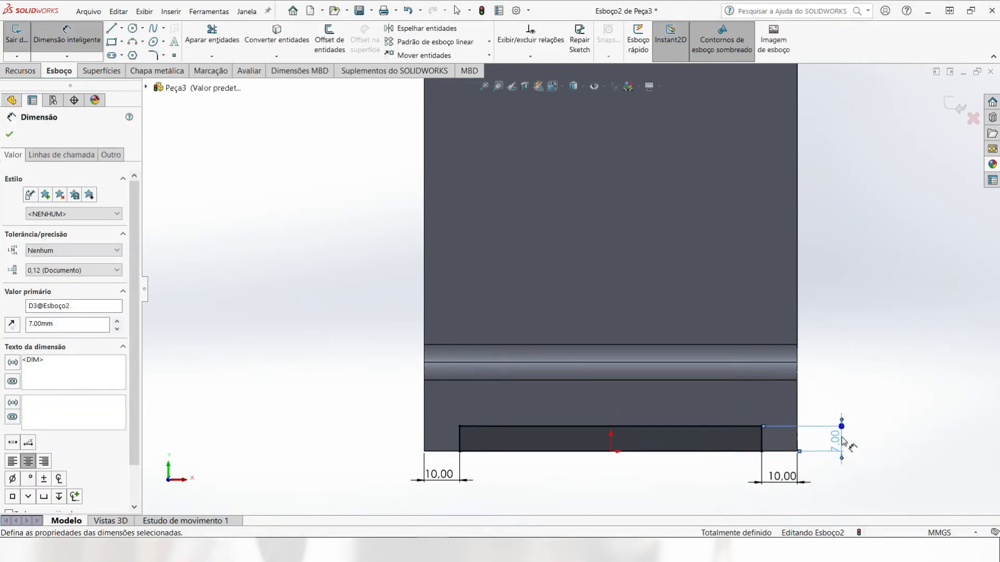
- Round the rectangle's two upper corners with 5 mm sketch fillets
left_click(151, 54)
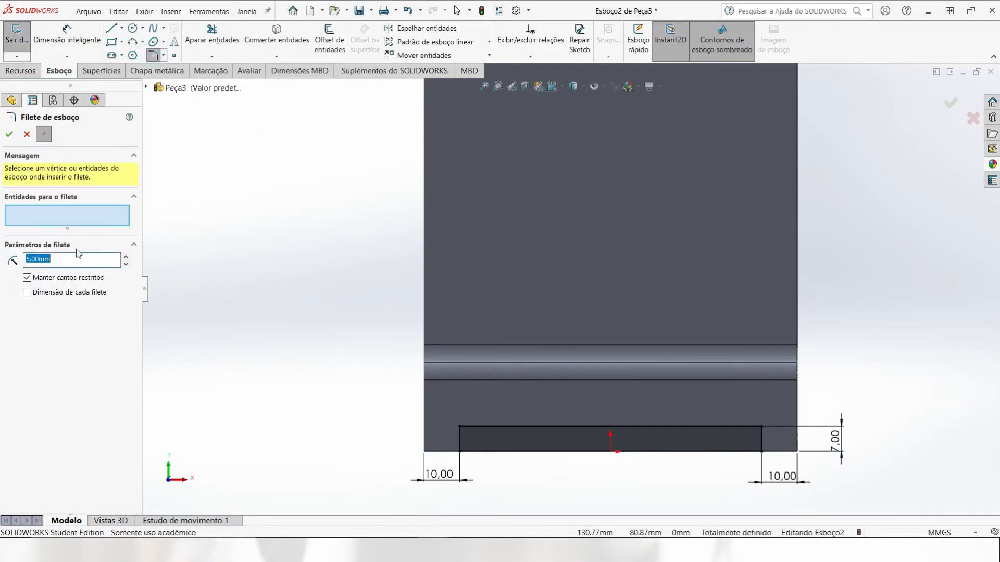
left_click(460, 427)
left_click(753, 428)
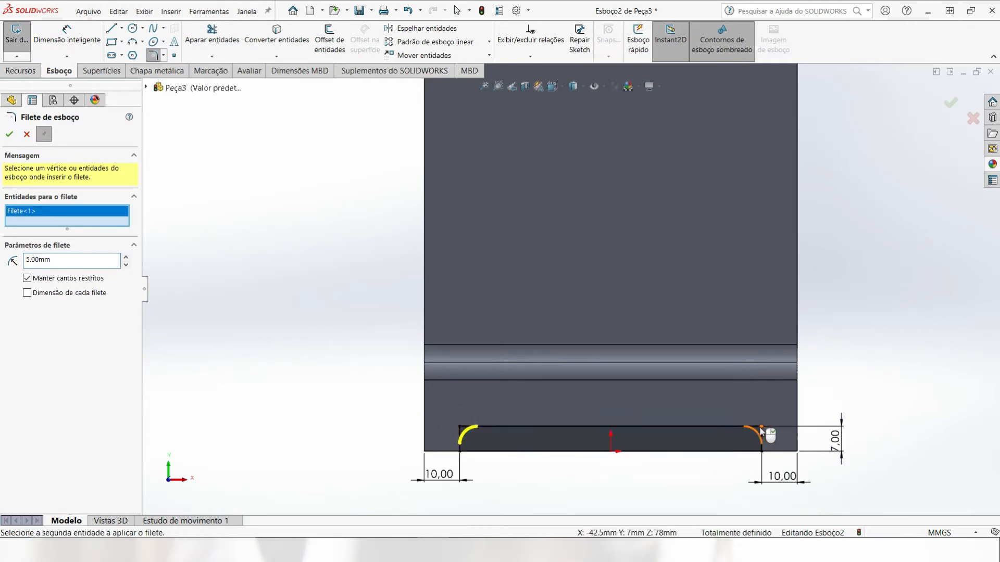
left_click(9, 134)
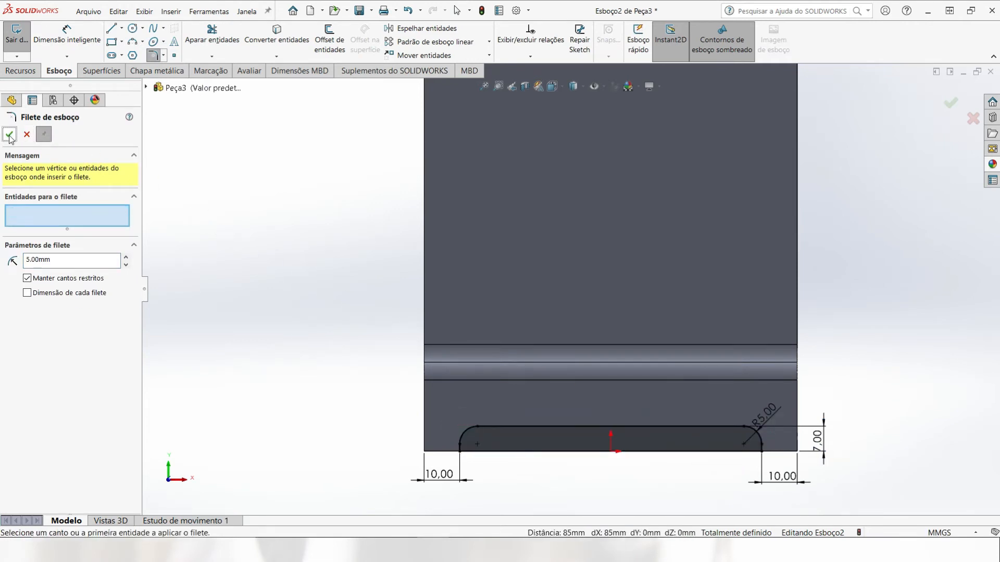
left_click(9, 135)
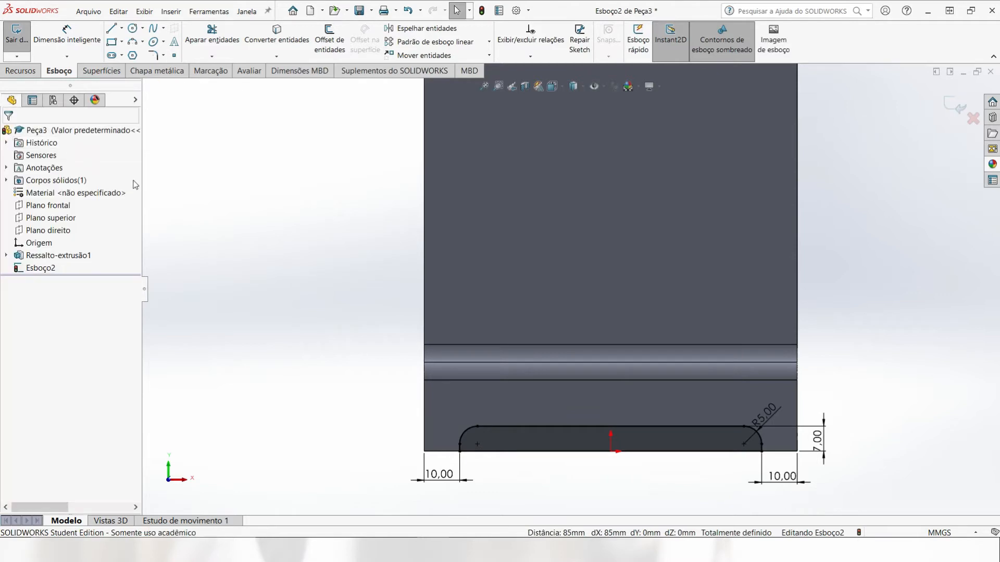
- Cut the filleted rectangle through the whole lower arm with an extruded cut using the Passante end condition
left_click(21, 72)
left_click(222, 50)
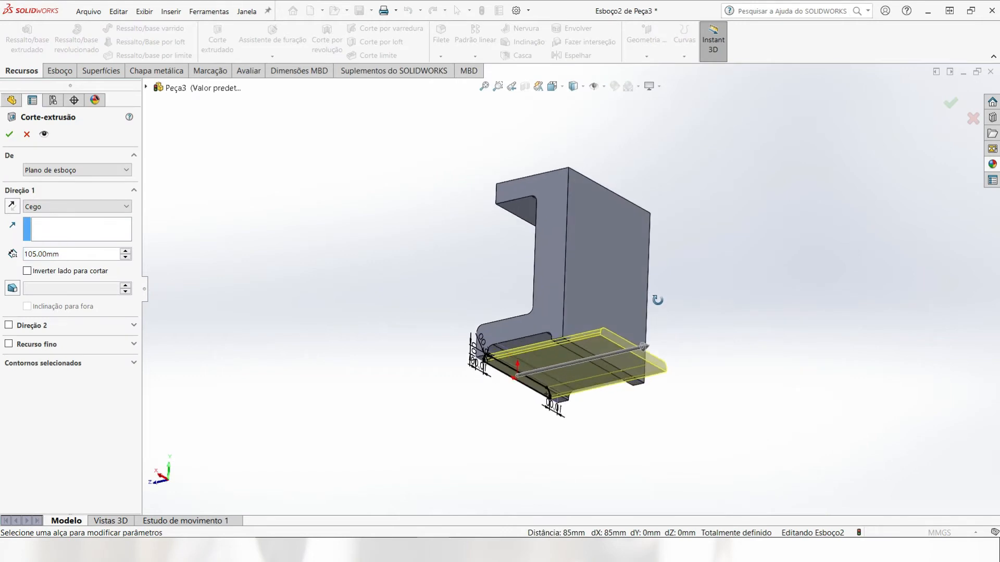
left_click(98, 209)
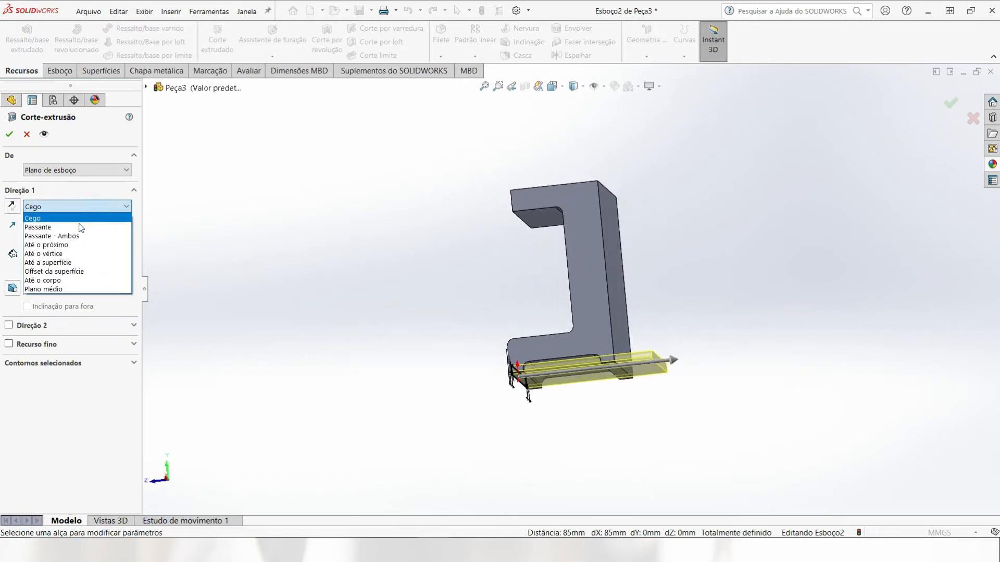
left_click(79, 227)
left_click(8, 136)
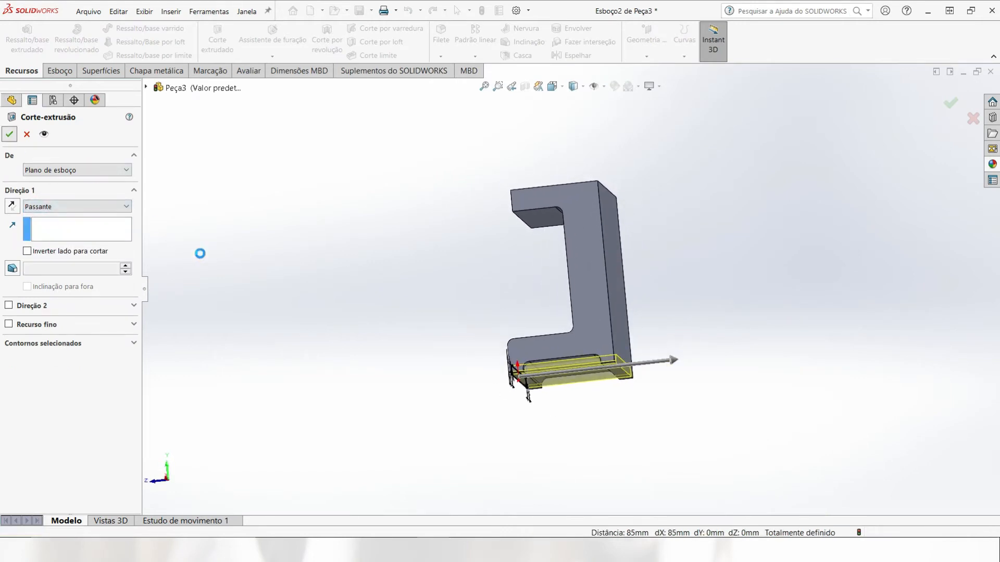
- Start a new sketch on the Plano direito plane
middle_click_drag(485, 415, 617, 237)
scroll(618, 237, "down", 3)
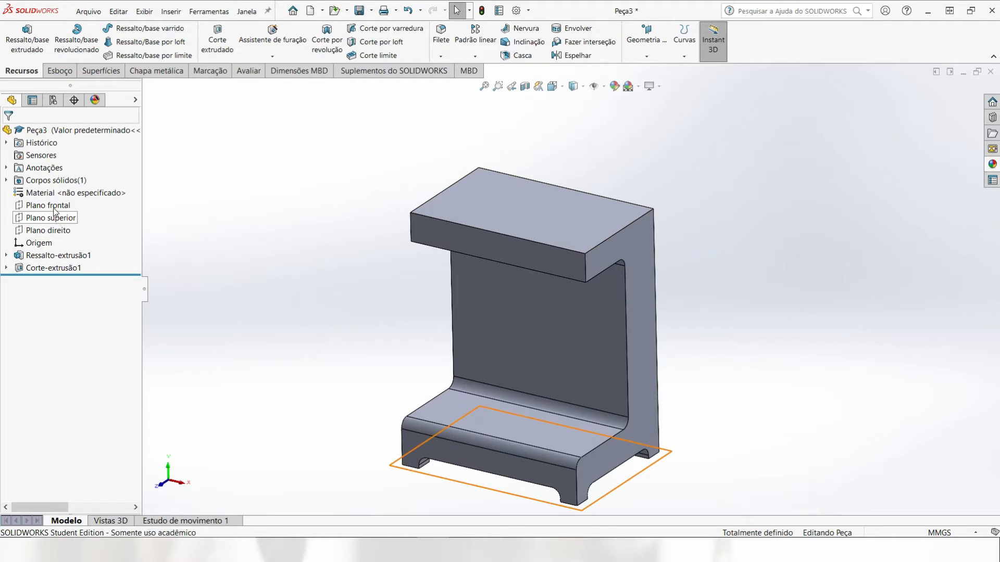
left_click(48, 230)
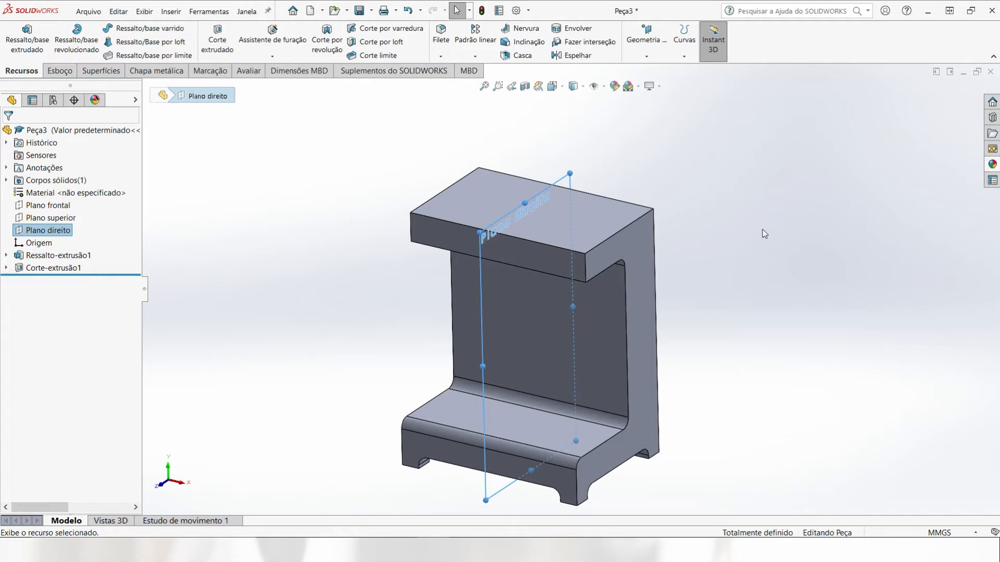
left_click(60, 73)
left_click(19, 39)
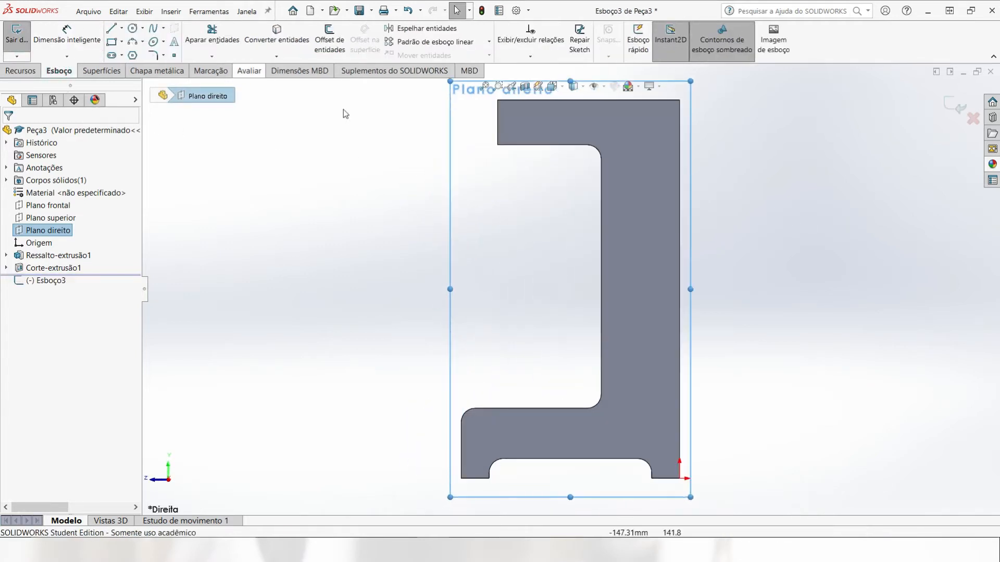
- Sketch a vertical centerline 16 mm long across the upper arm, from its upper edge to its lower edge
scroll(589, 171, "down", 3)
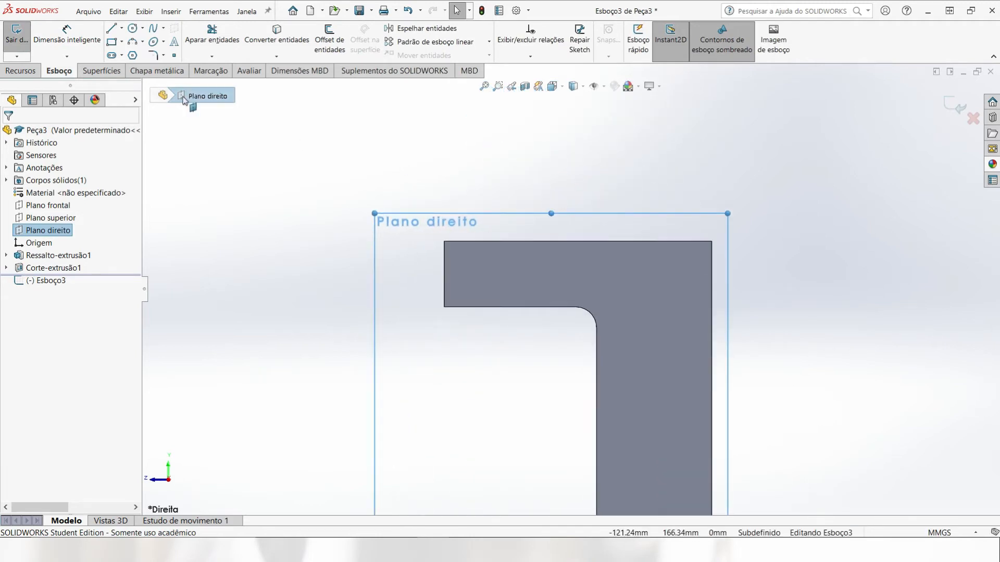
left_click(122, 28)
left_click(146, 54)
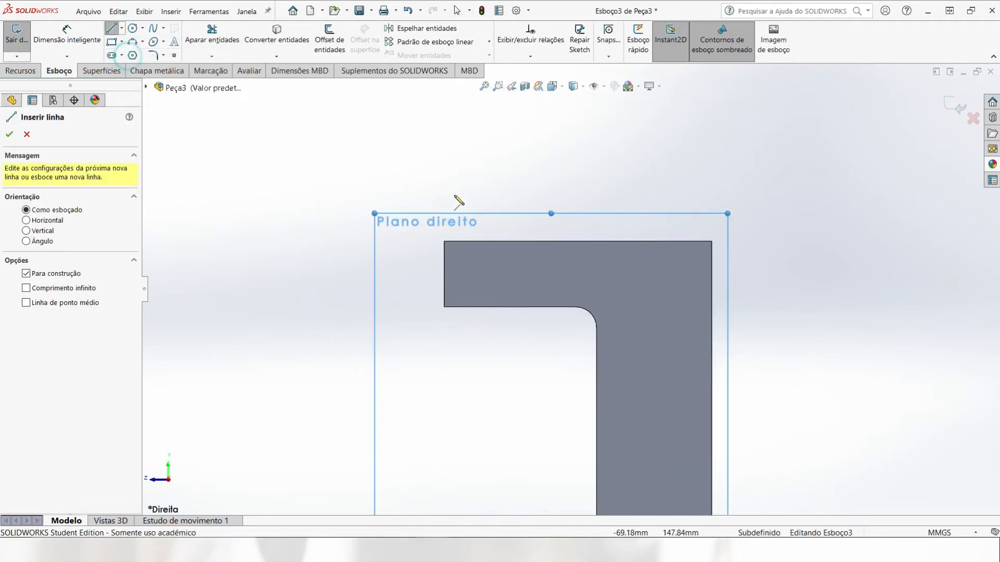
left_click(526, 241)
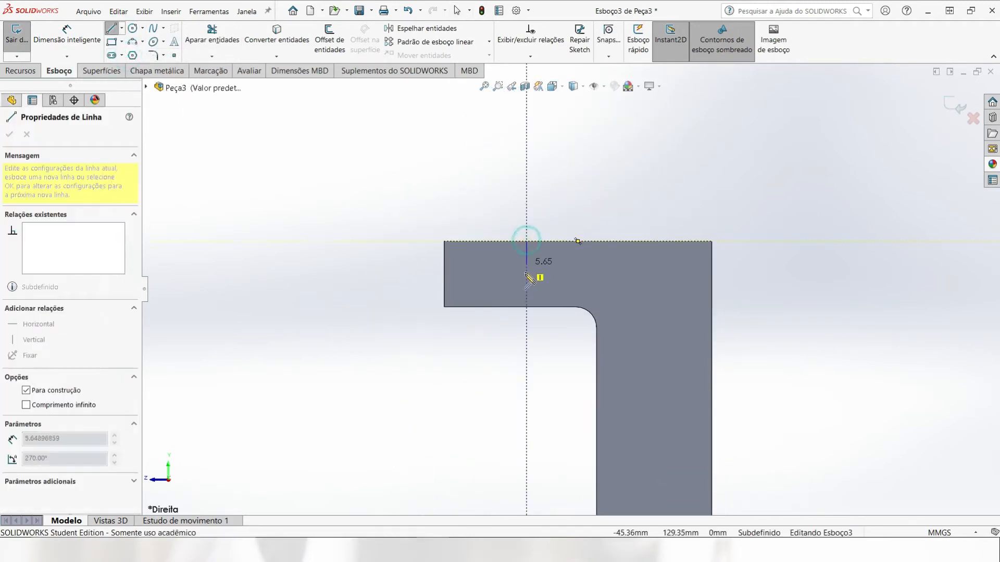
left_click(527, 307)
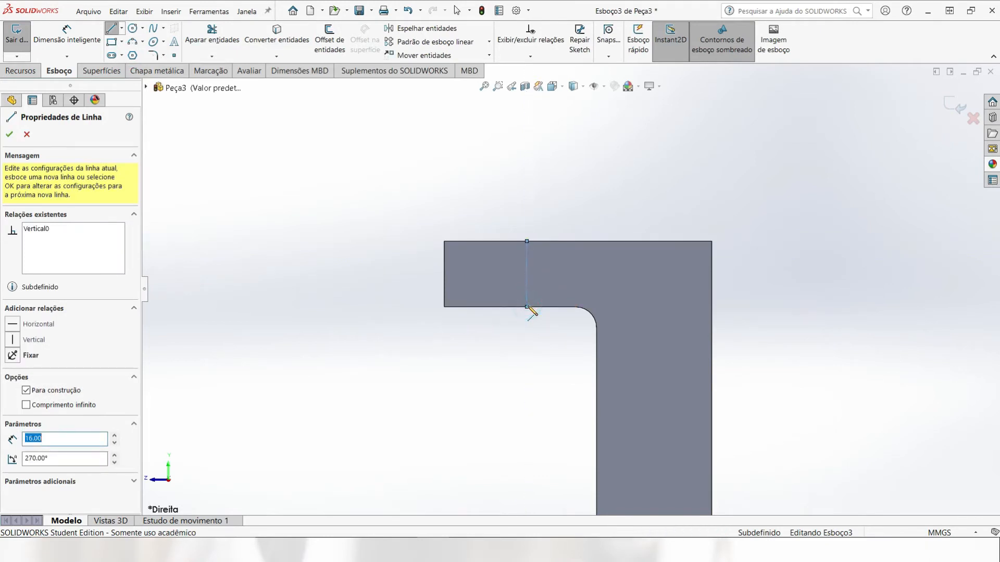
key("Escape")
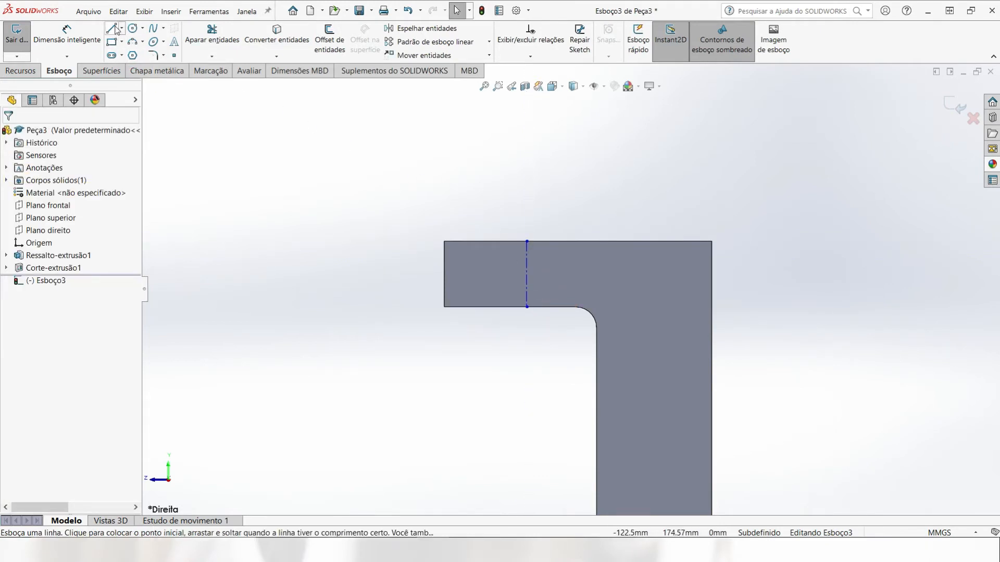
- Sketch a stepped counterbore half-profile beside the centerline, about 11 mm wide and 2.7 mm deep at the top, narrowing to about 7.7 mm down to the lower edge
left_click(116, 29)
scroll(592, 286, "down", 5)
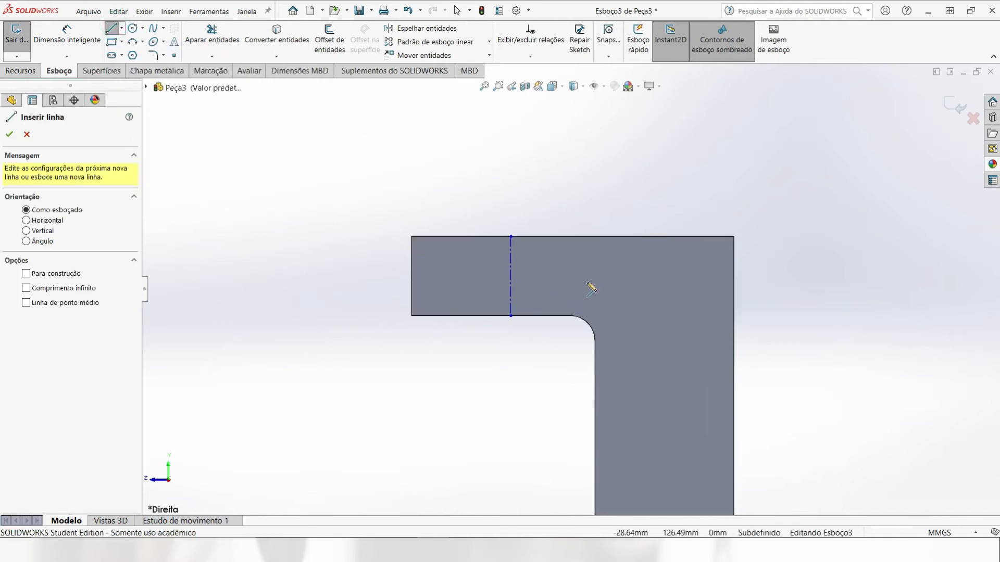
left_click(465, 226)
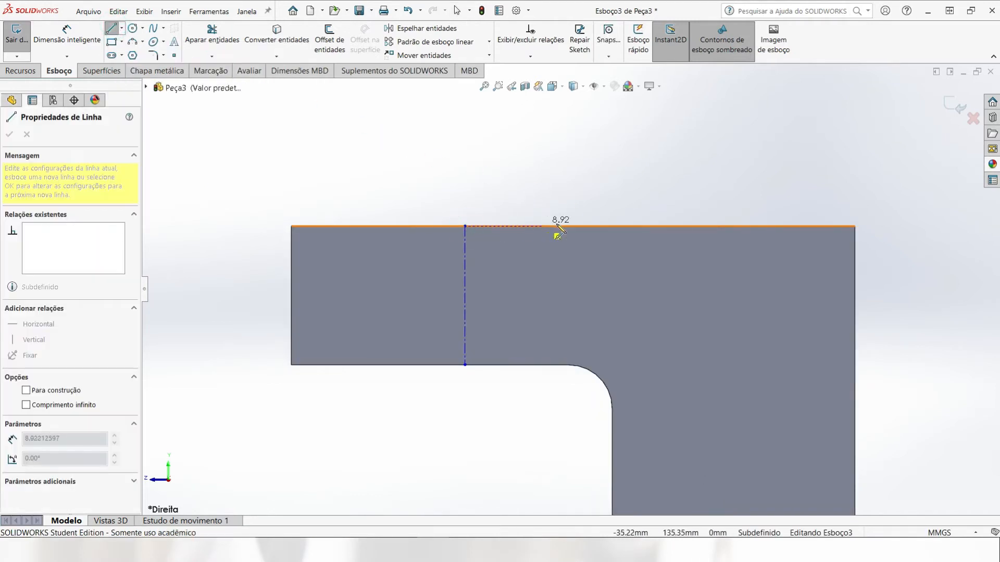
left_click(562, 227)
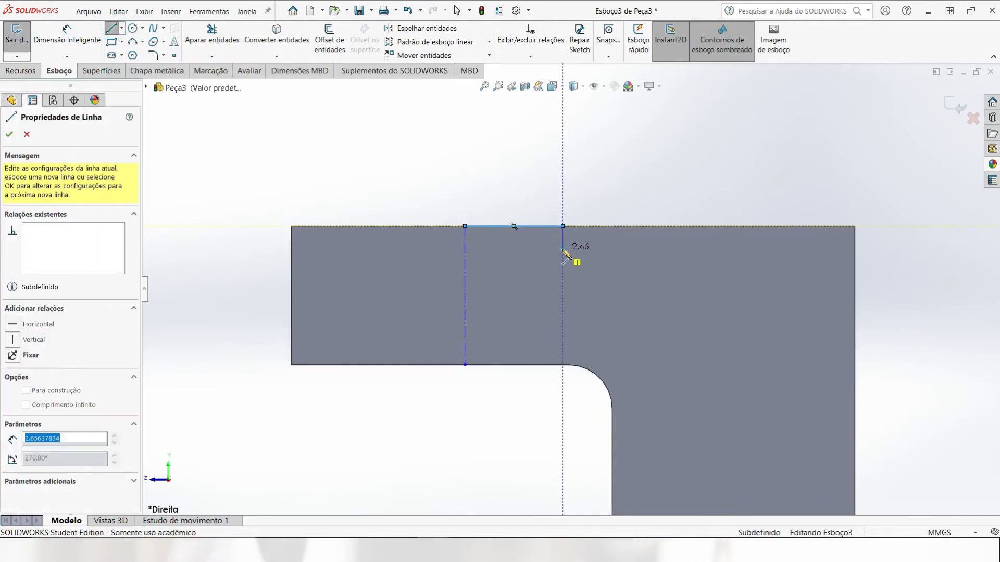
left_click(562, 249)
left_click(532, 248)
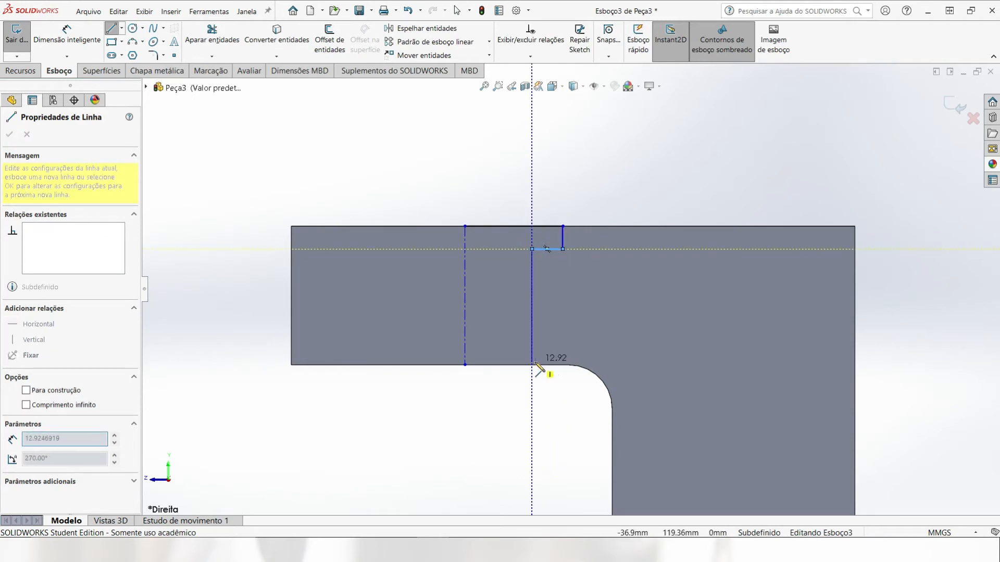
left_click(465, 364)
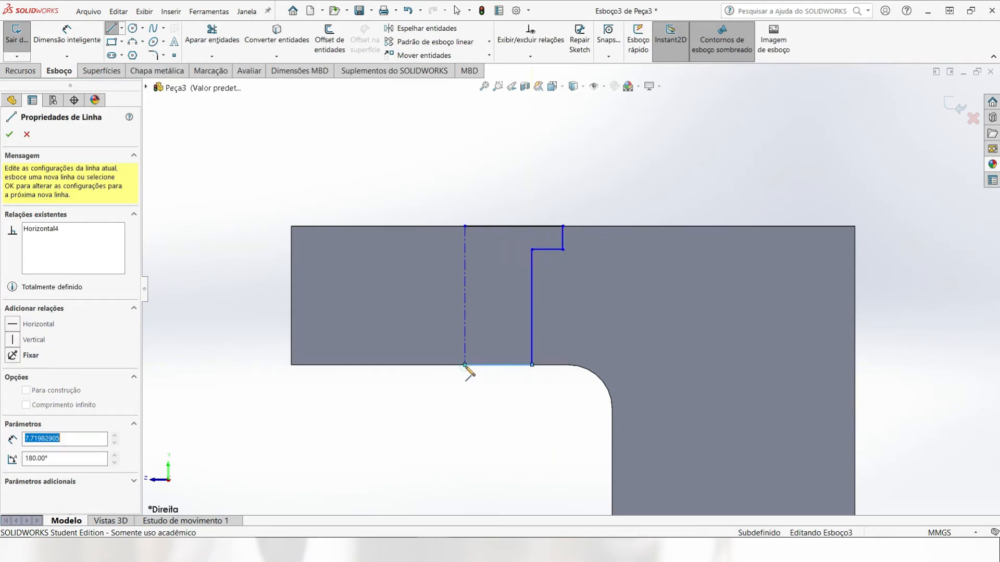
left_click(465, 227)
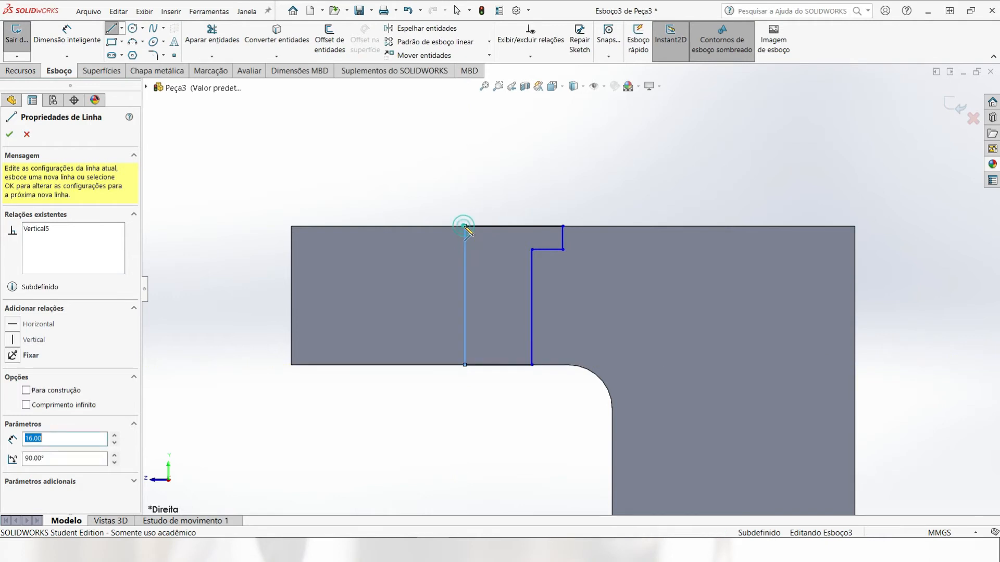
key("Escape")
left_click(70, 40)
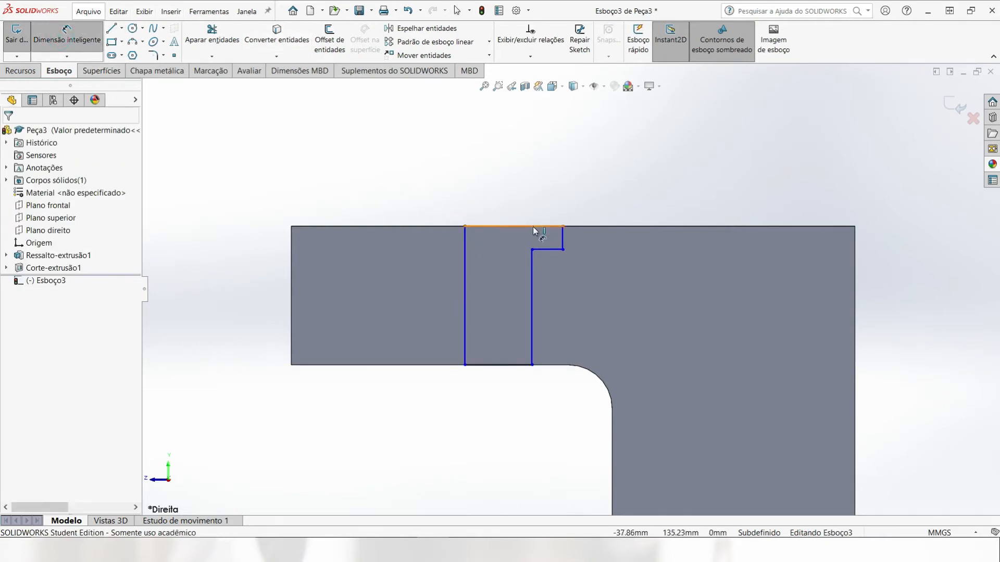
left_click(564, 238)
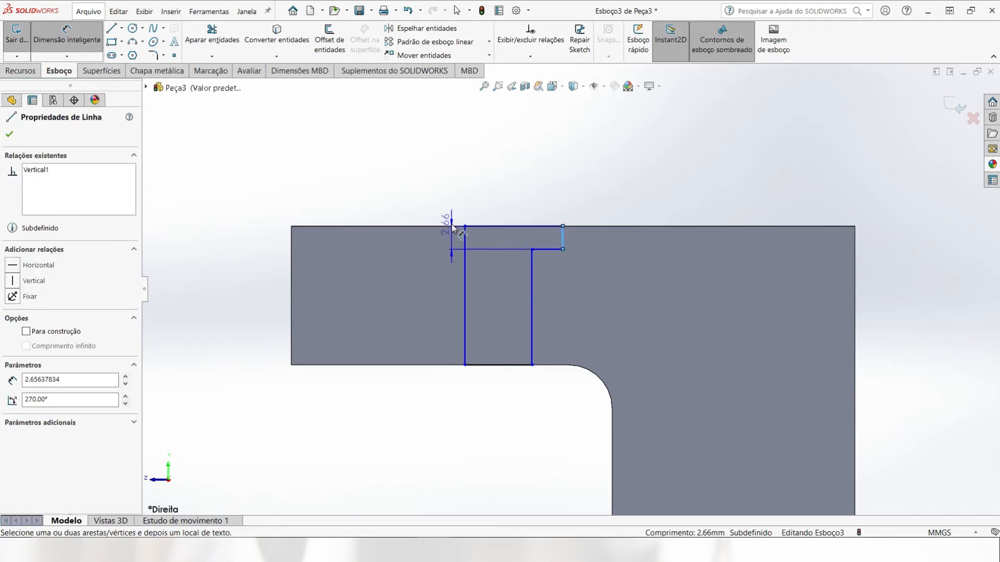
key("Escape")
key("ctrl+z")
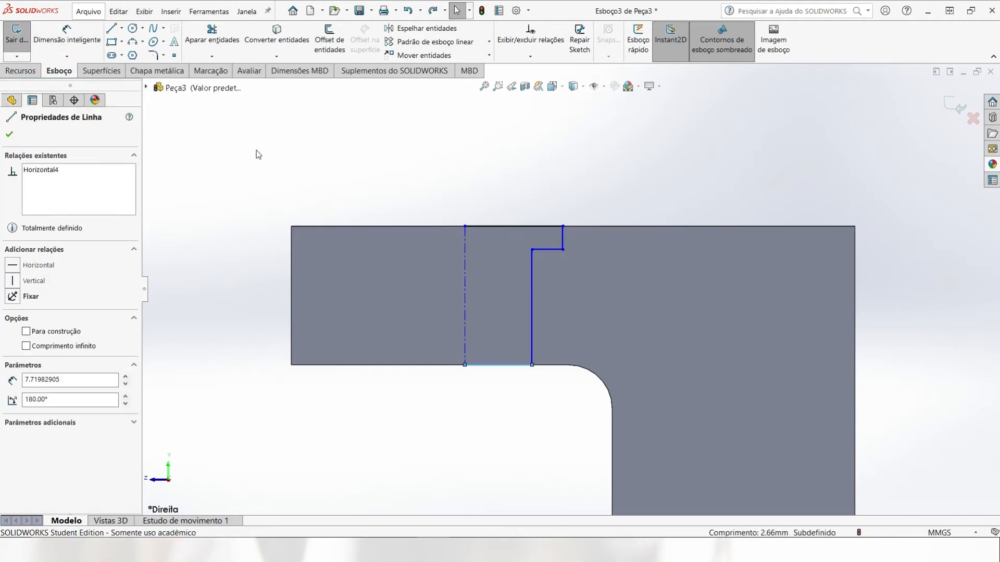
left_click(366, 154)
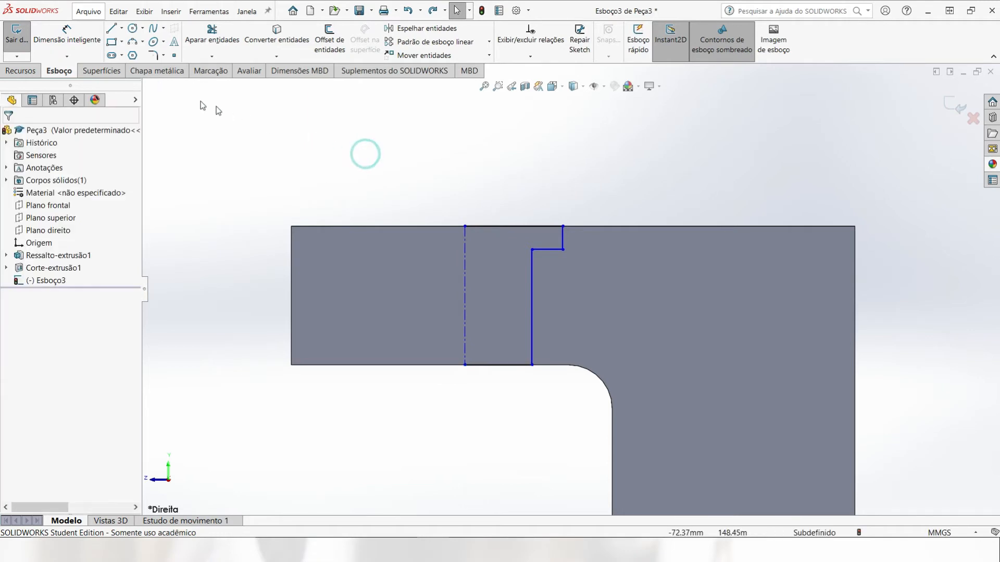
- Dimension the counterbore's diameter from the centerline to the profile's upper outer side as 24 mm
left_click(62, 35)
left_click(463, 235)
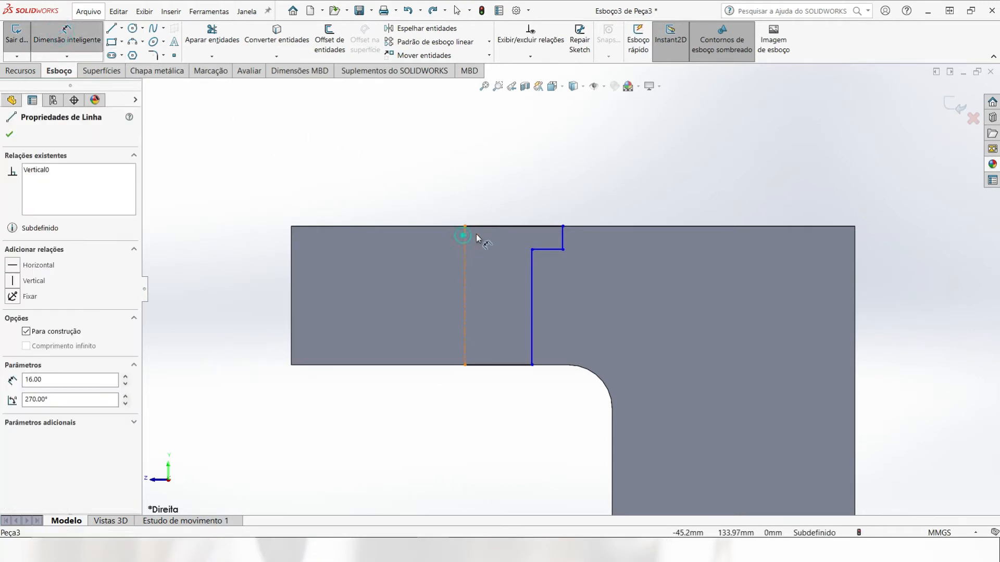
left_click(563, 237)
left_click(456, 192)
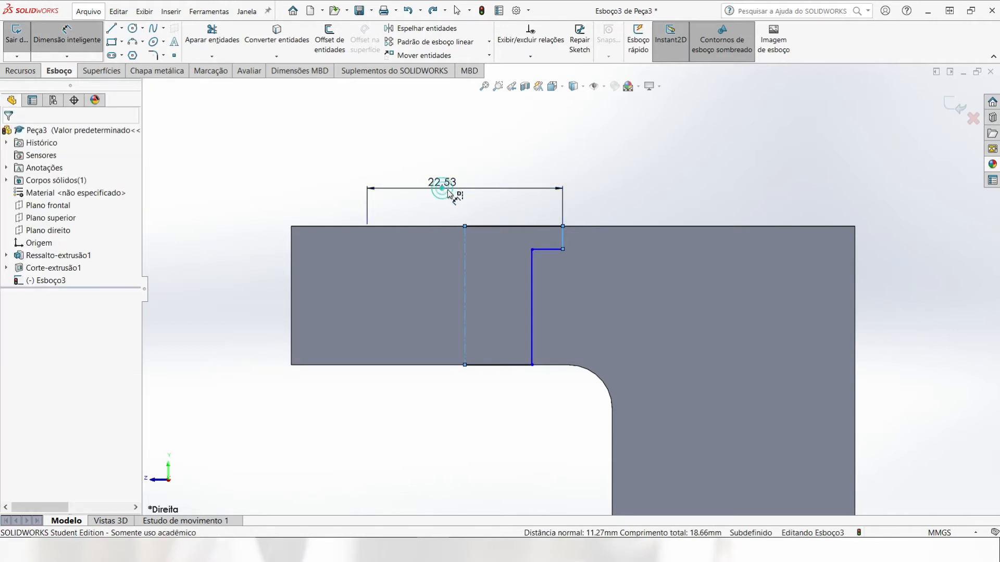
type("24")
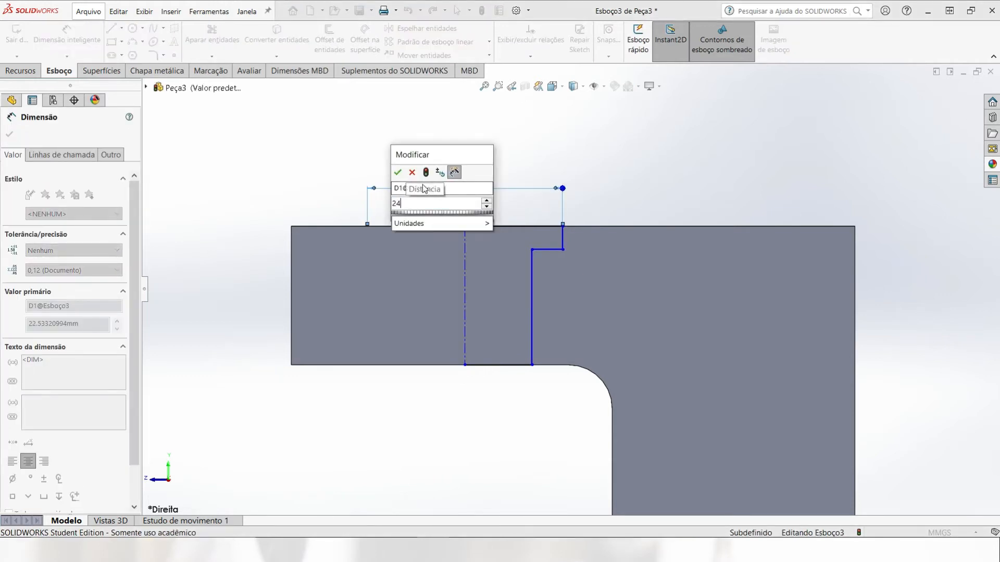
key("Return")
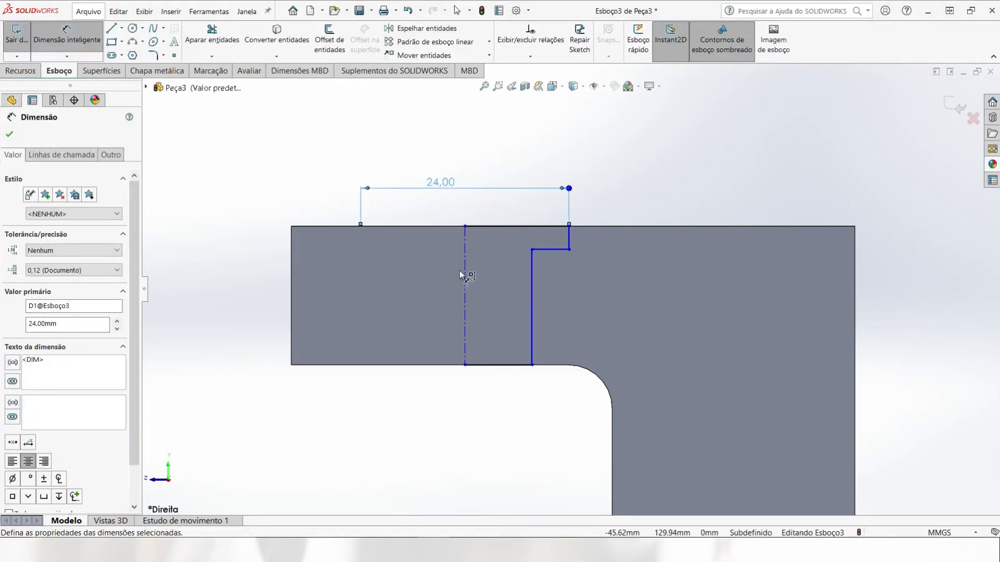
left_click(465, 274)
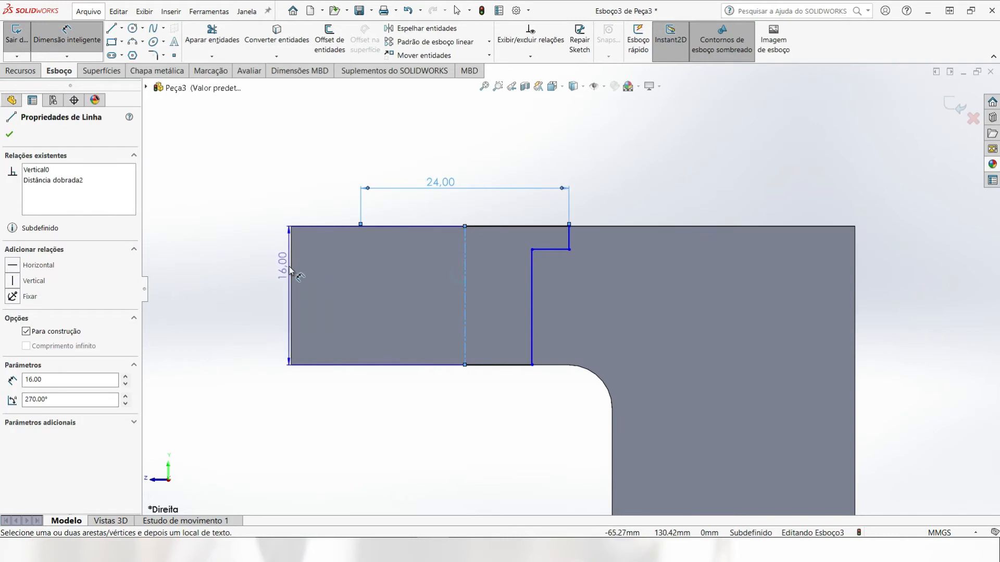
left_click(290, 269)
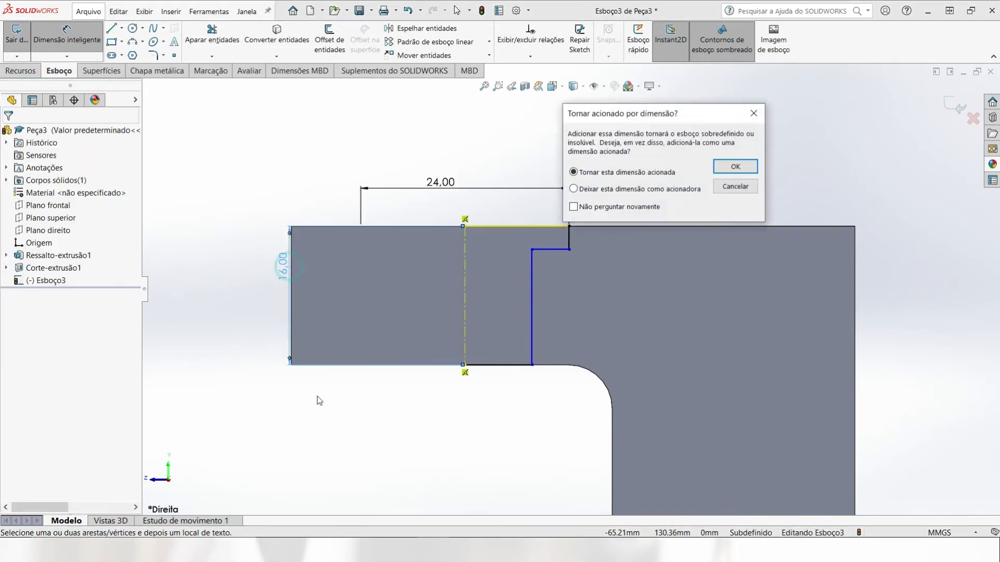
left_click(732, 192)
- Dimension the centerline's distance from the upper arm's free end as 20 mm and place the dimension well below the arm
left_click(465, 273)
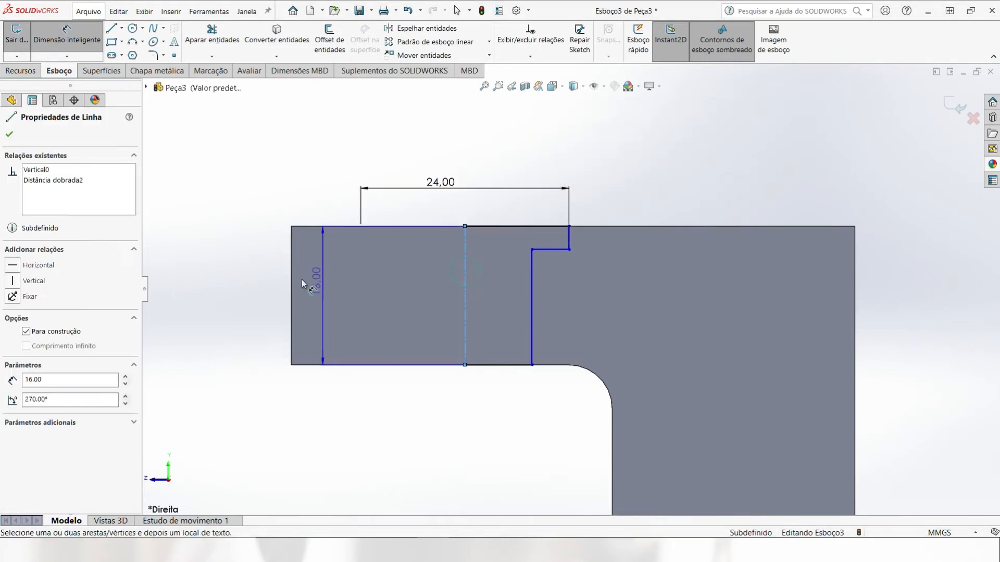
left_click(291, 278)
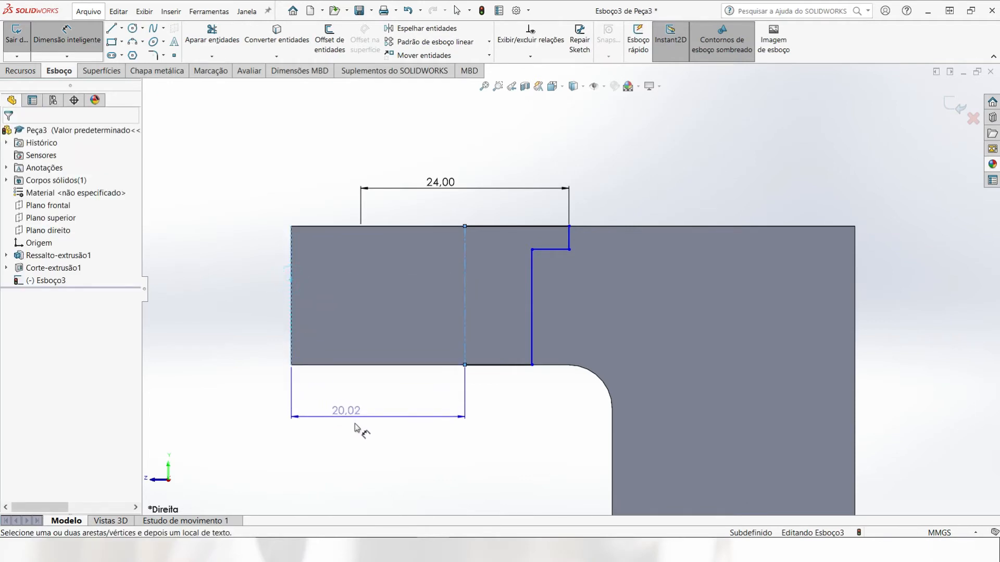
left_click(363, 426)
type("20.00mm")
key("Return")
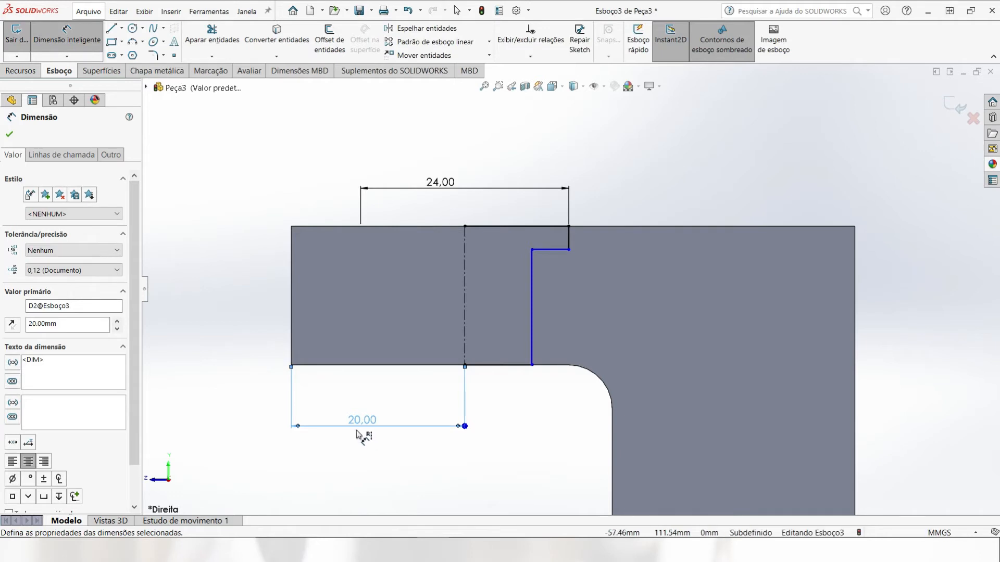
left_click_drag(359, 434, 352, 502)
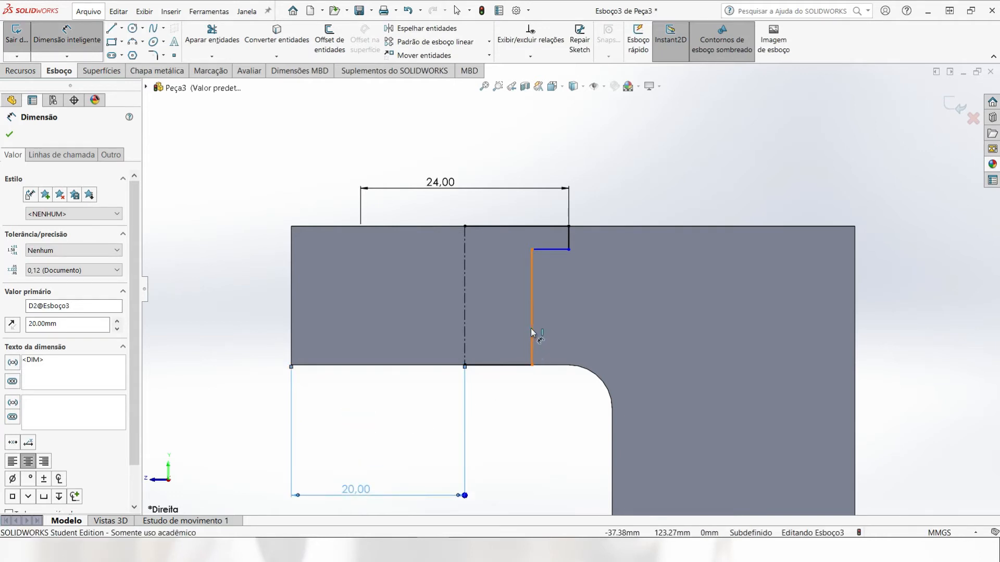
- Dimension the narrower hole's diameter from the profile's long vertical side across the centerline as 16 mm
left_click(531, 333)
left_click(465, 319)
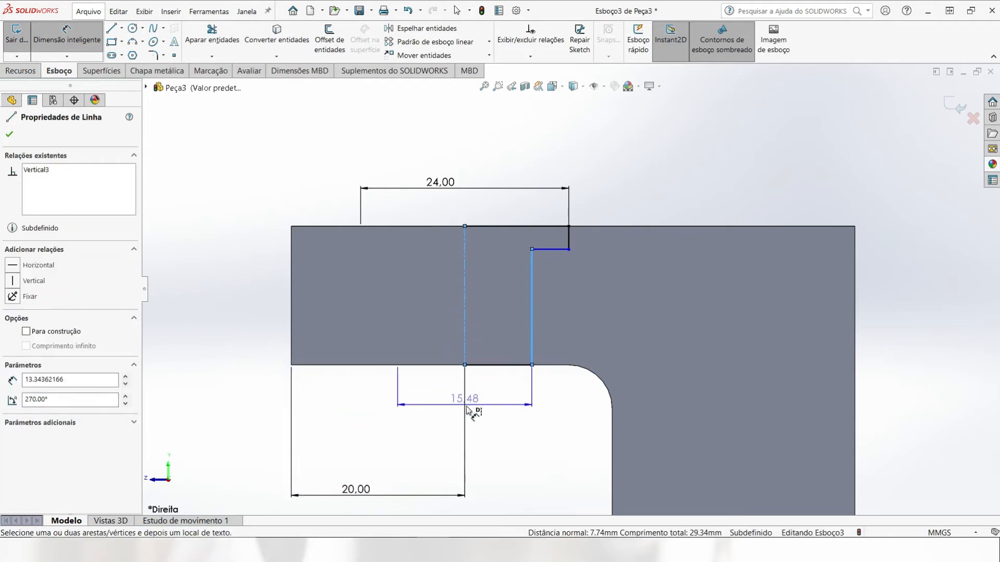
left_click(442, 419)
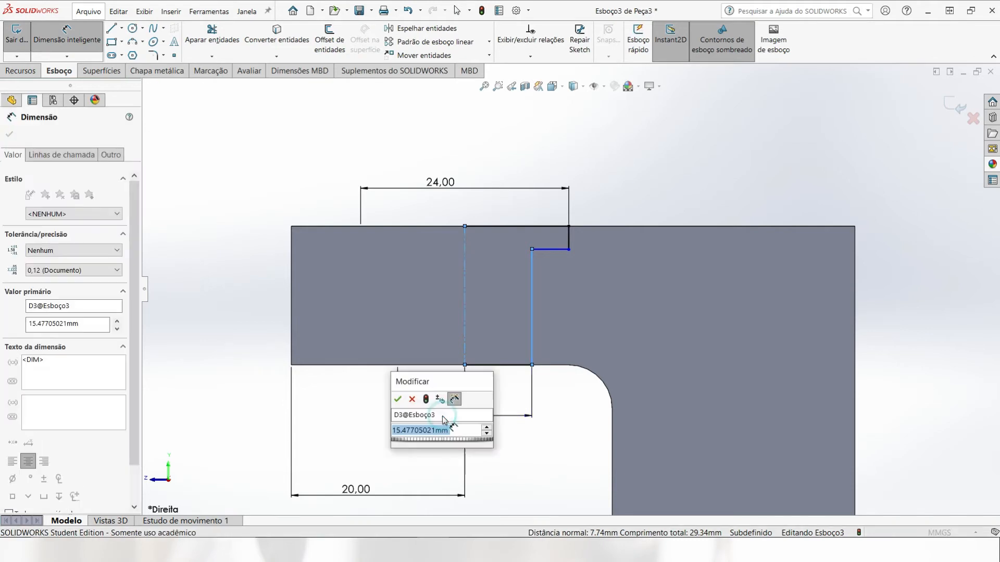
type("16")
key("Return")
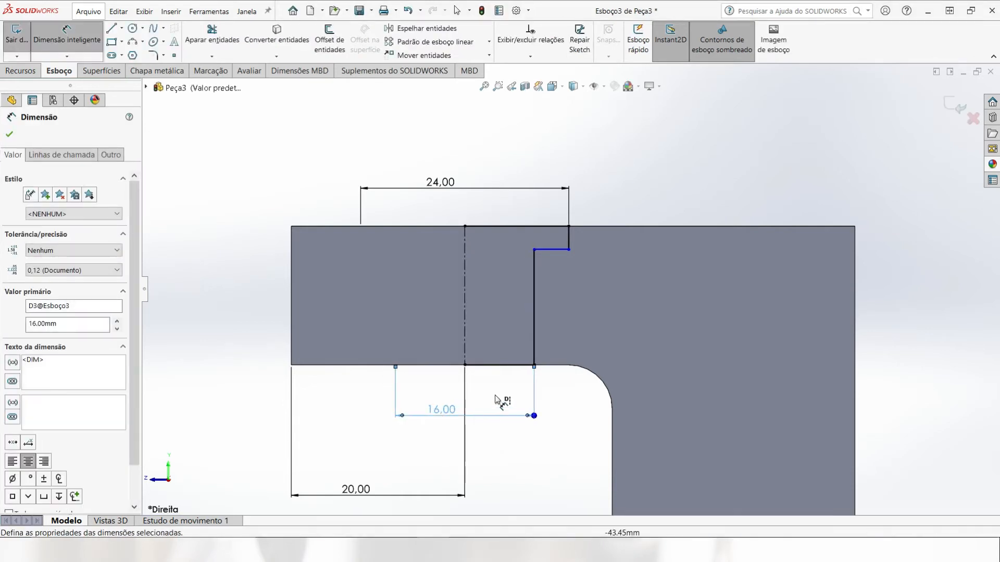
- Dimension the counterbore's depth between the step and the arm's upper edge as 2 mm
left_click(556, 250)
left_click(557, 227)
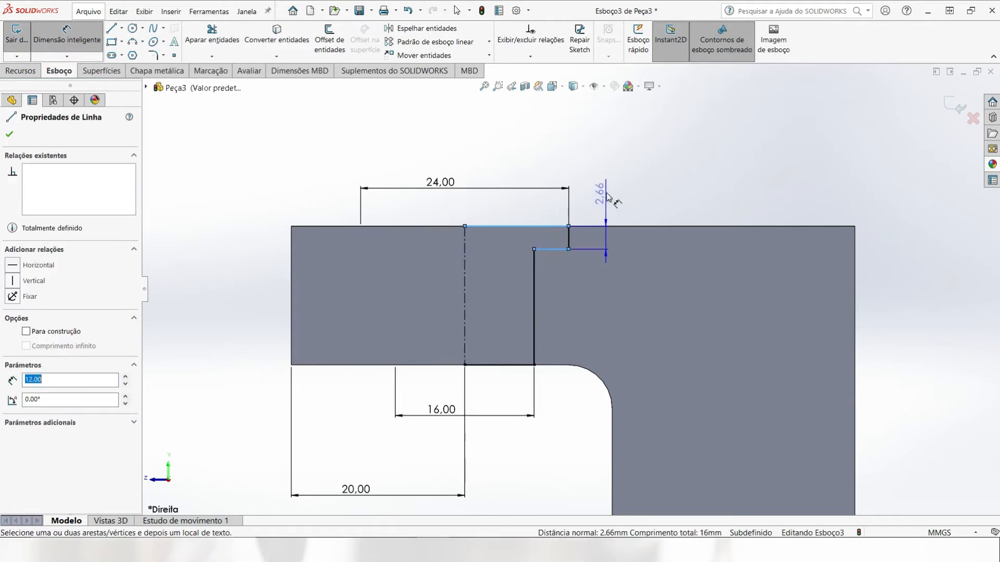
left_click(605, 185)
type("2")
key("Return")
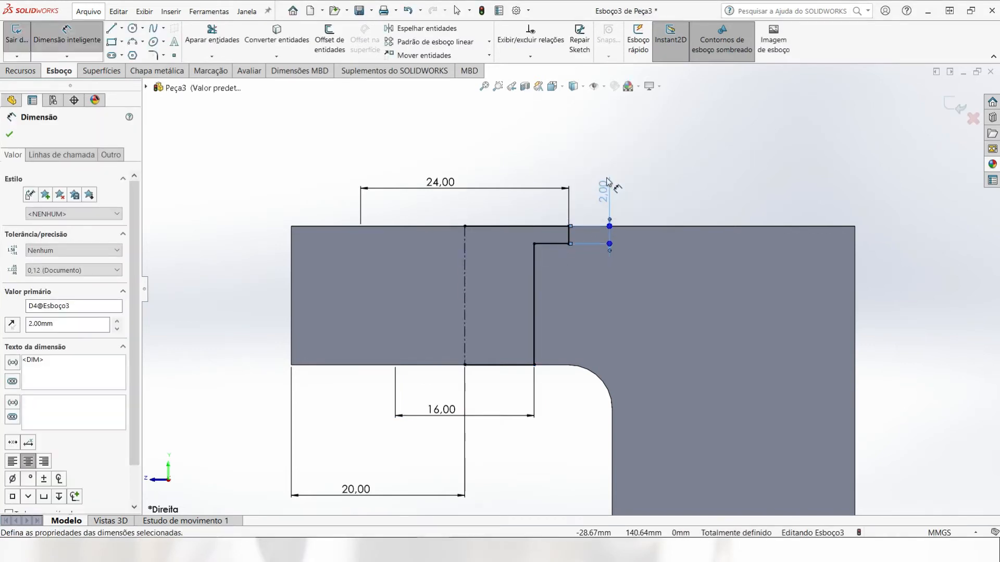
left_click(165, 55)
left_click(170, 83)
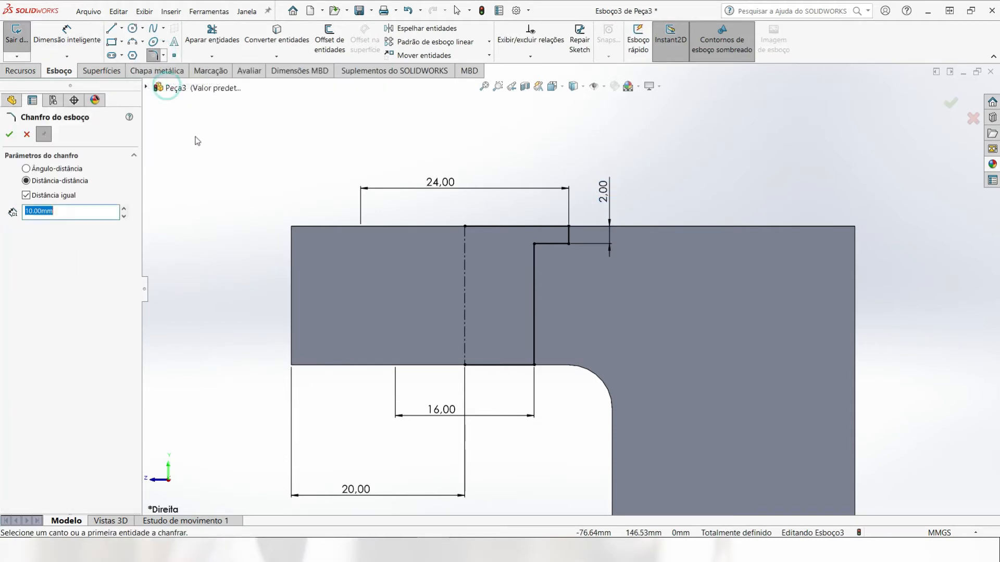
left_click(524, 150)
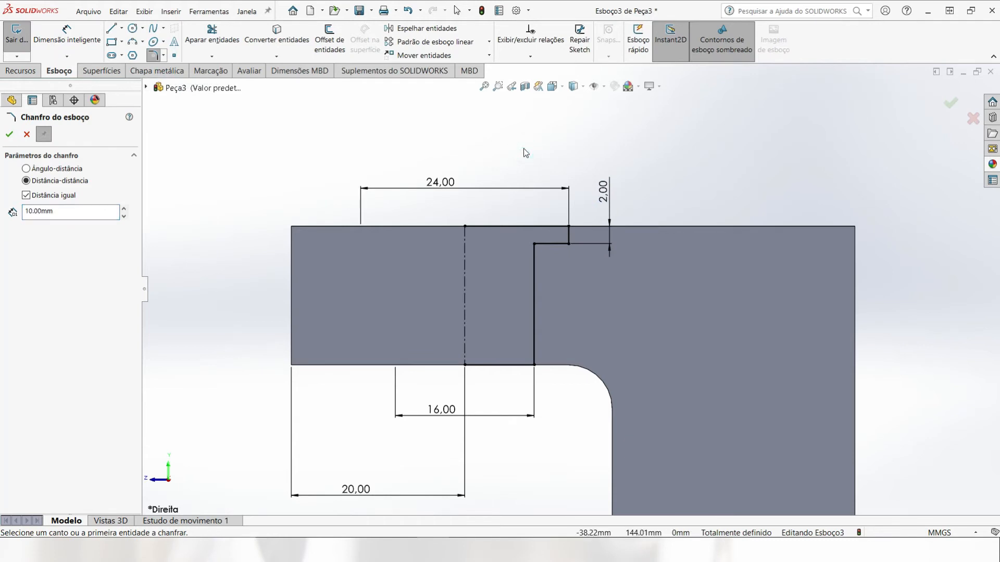
key("Escape")
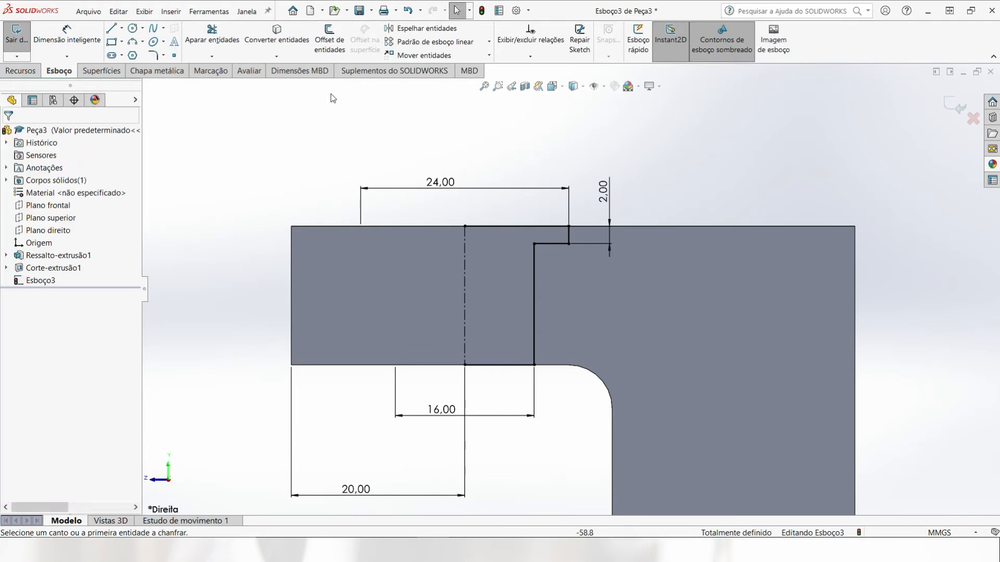
- Add a 0.5 mm equal-distance sketch chamfer to the corner where the counterbore step meets the narrower hole's side
left_click(165, 55)
left_click(170, 84)
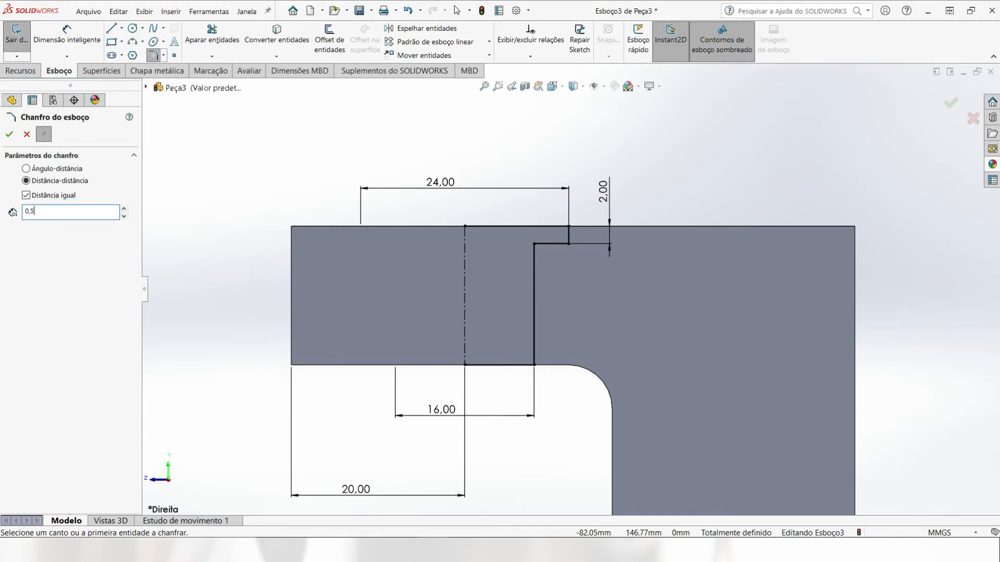
left_click(544, 244)
left_click(535, 262)
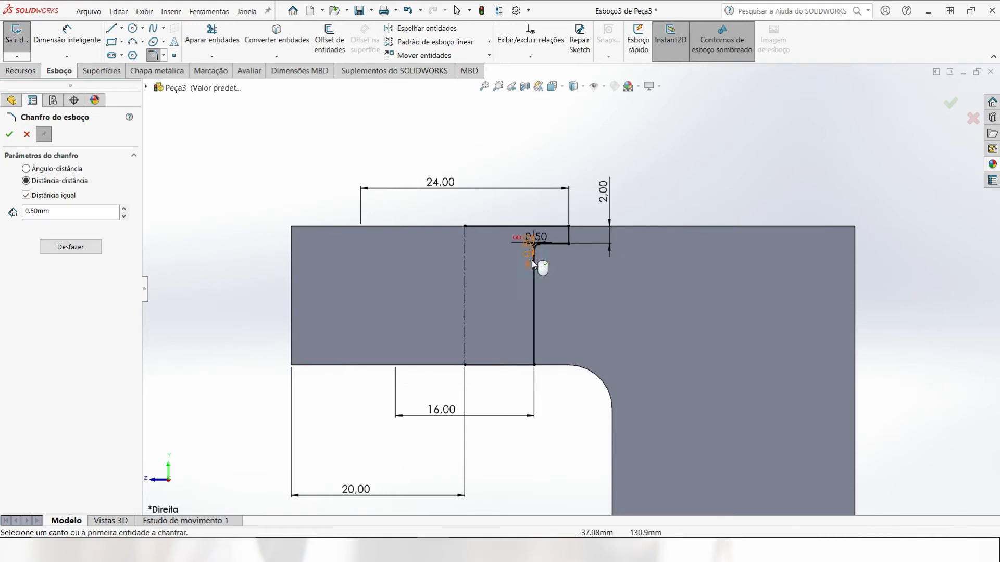
- Move the two chamfer dimensions clear of the profile, one above and one beside the chamfer, and finish the chamfer command
scroll(535, 226, "up", 4)
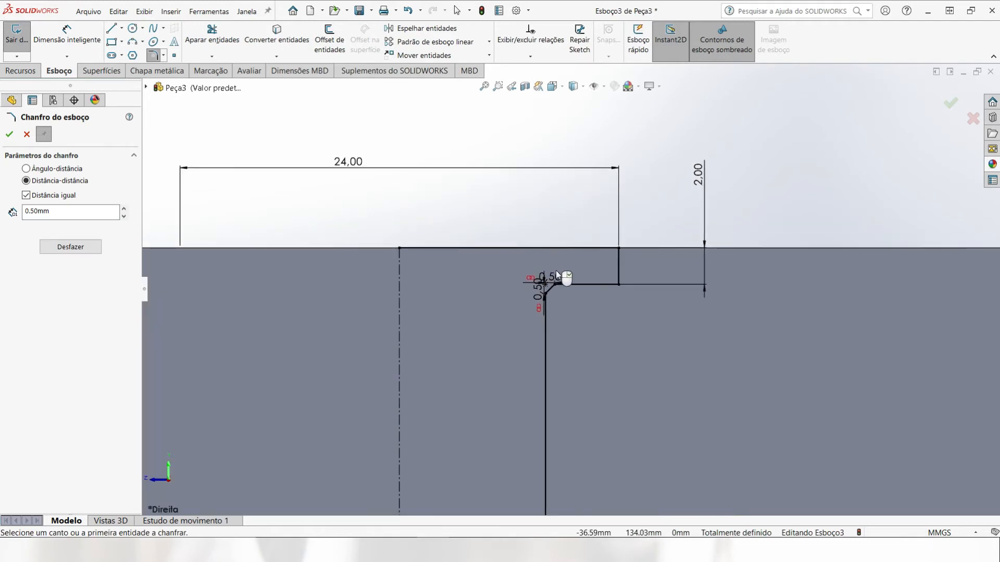
scroll(556, 270, "up", 5)
left_click_drag(545, 314, 616, 252)
left_click_drag(514, 337, 386, 332)
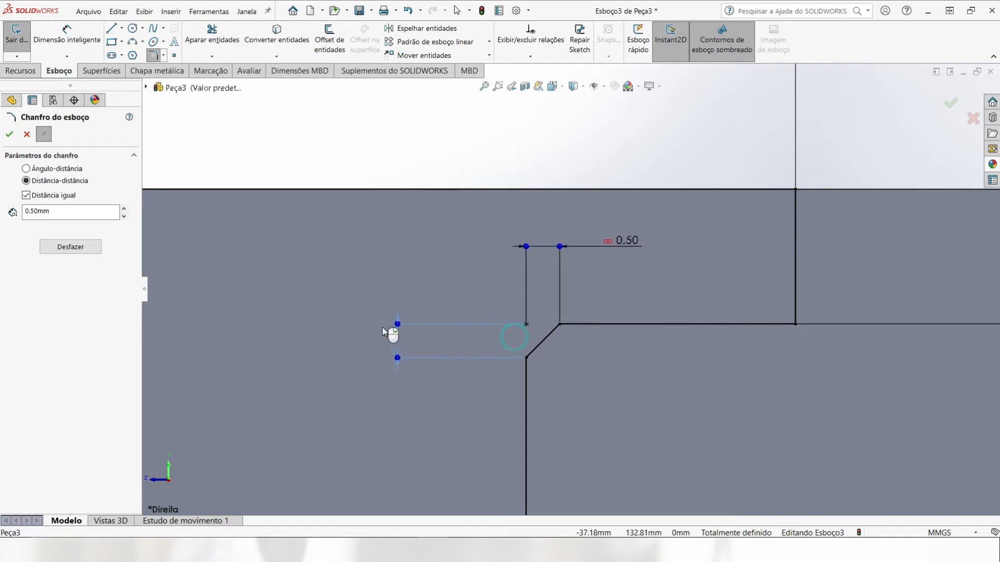
left_click(10, 135)
scroll(534, 171, "down", 5)
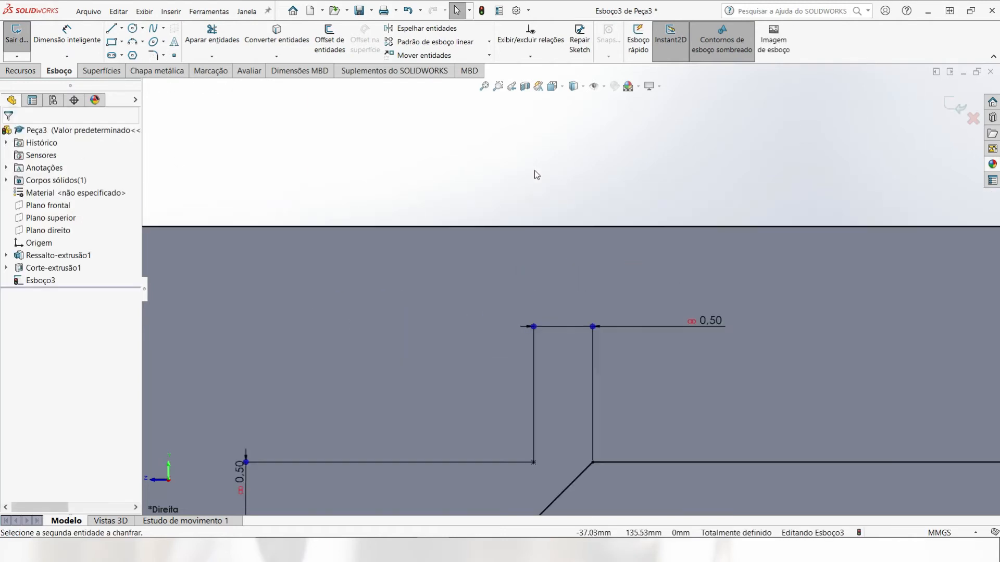
scroll(643, 316, "down", 4)
scroll(638, 328, "up", 4)
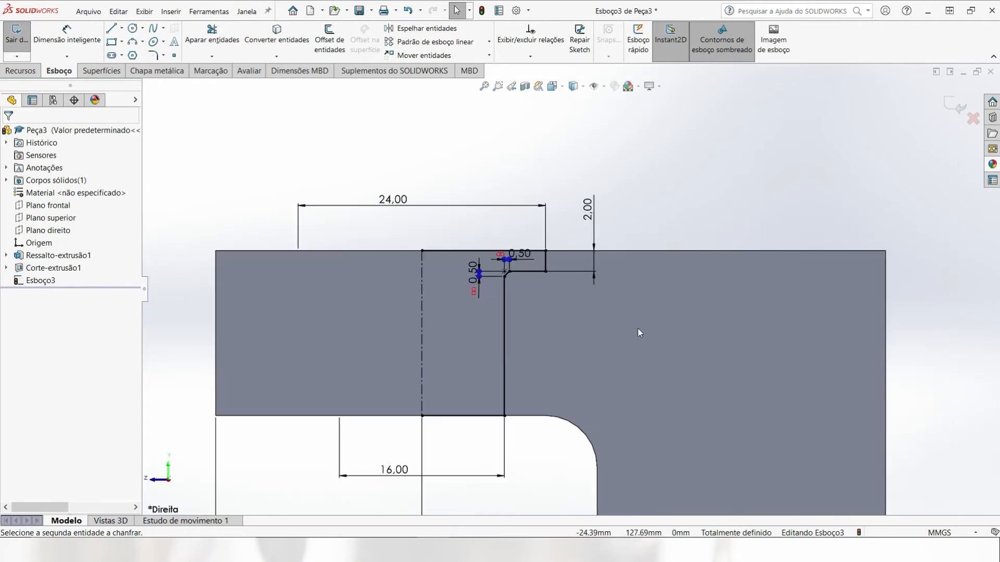
- Close the stepped profile with a solid line over the centerline from the arm's upper edge to its lower edge
left_click(111, 28)
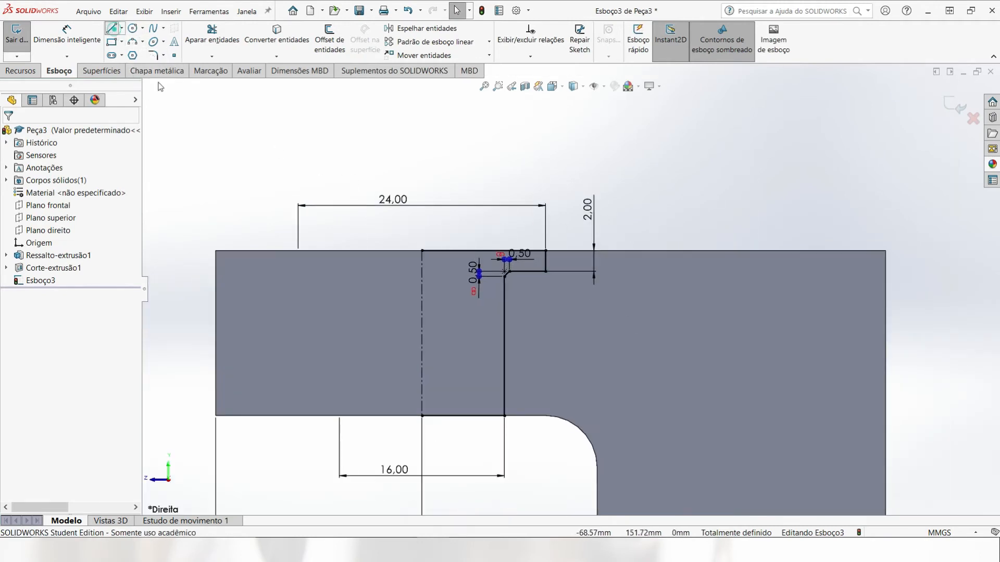
left_click(422, 251)
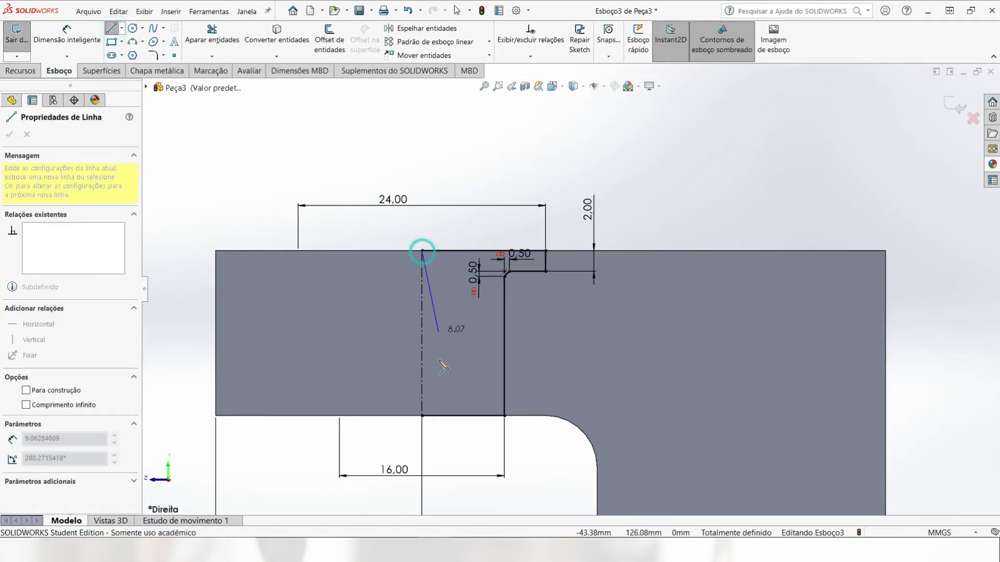
left_click(422, 415)
key("Escape")
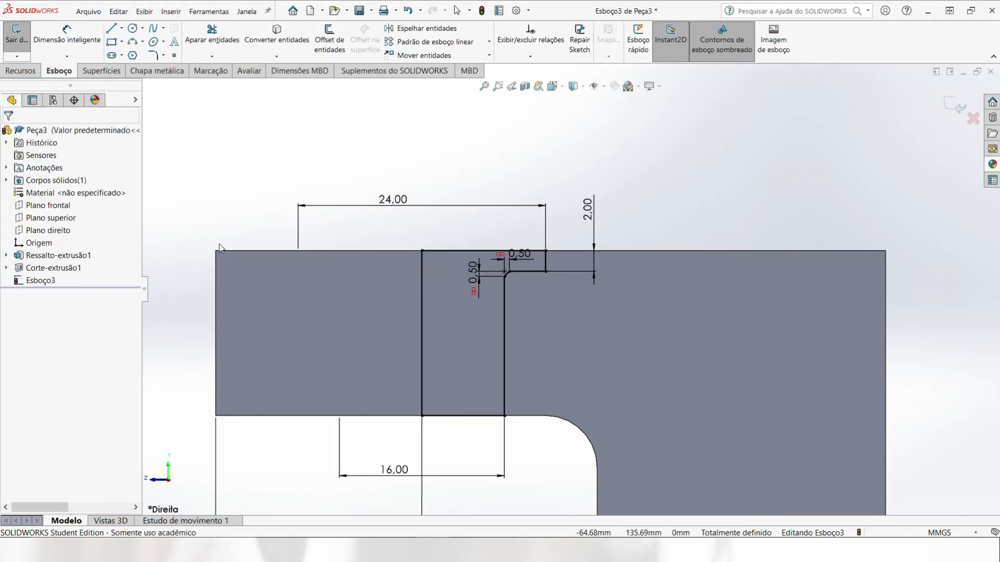
- Cut the stepped hole by revolving the closed profile 360° about the vertical centerline with a blind (Cego) revolved cut
left_click(21, 71)
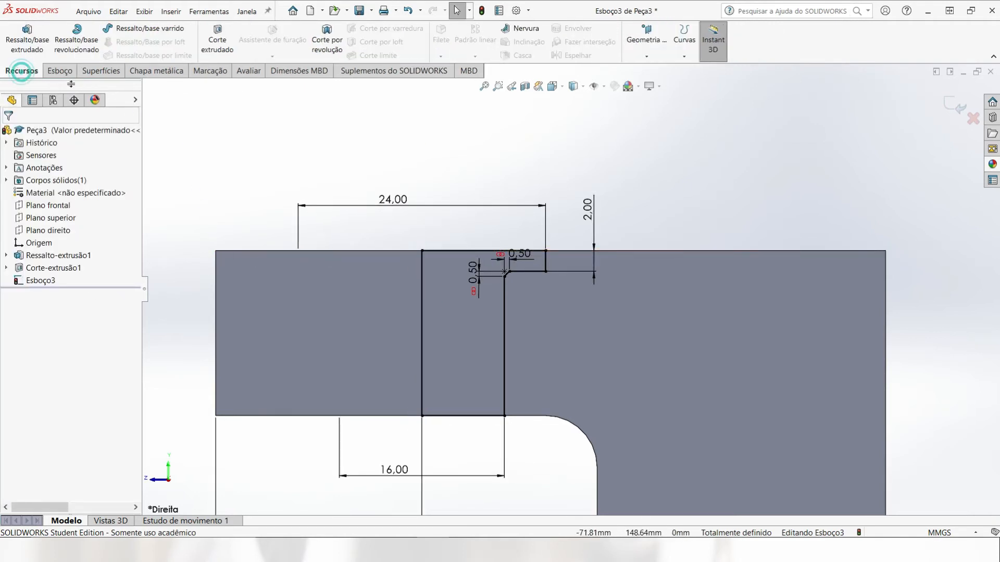
left_click(323, 44)
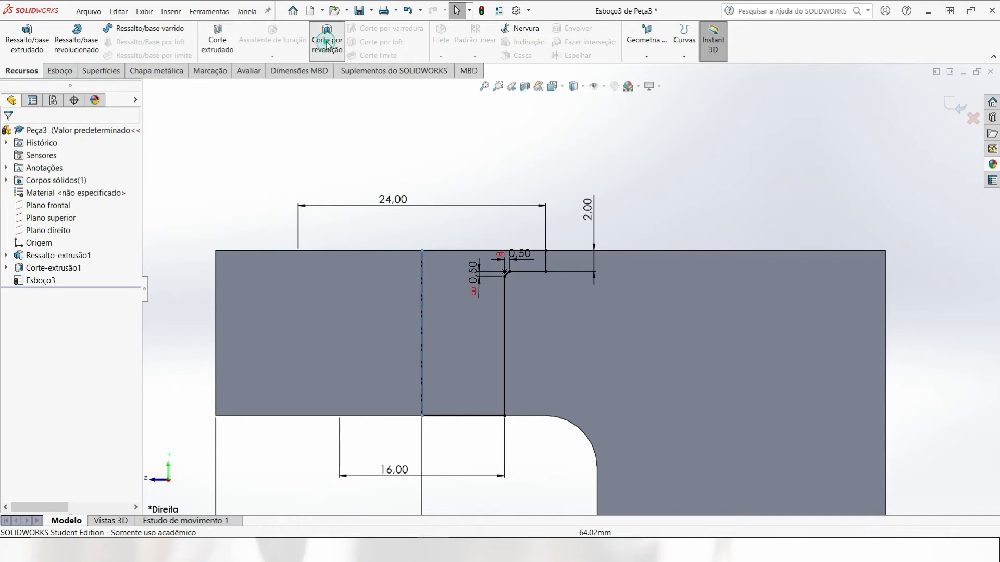
middle_click_drag(429, 234, 430, 276)
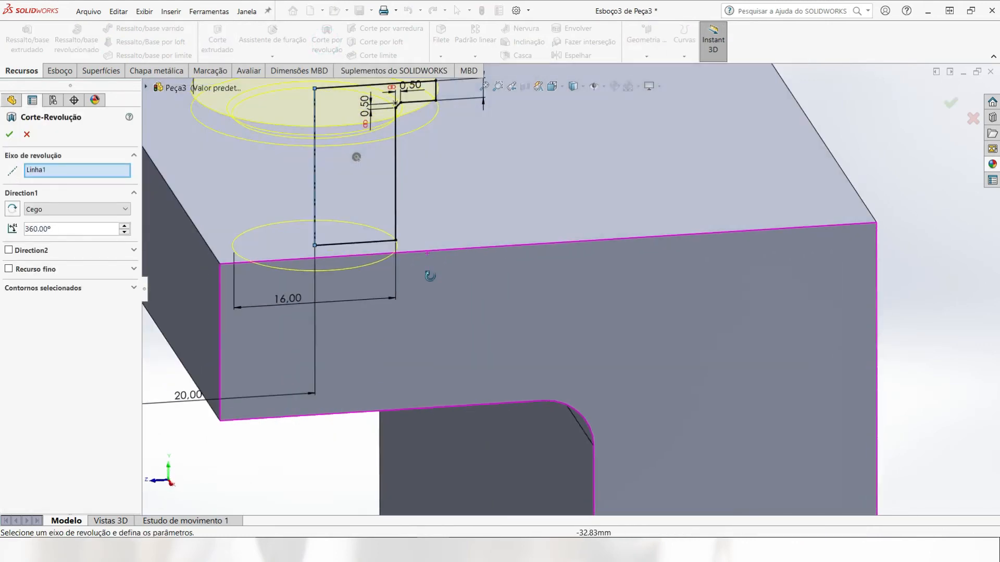
scroll(430, 276, "up", 4)
scroll(461, 184, "down", 3)
middle_click_drag(485, 218, 489, 242)
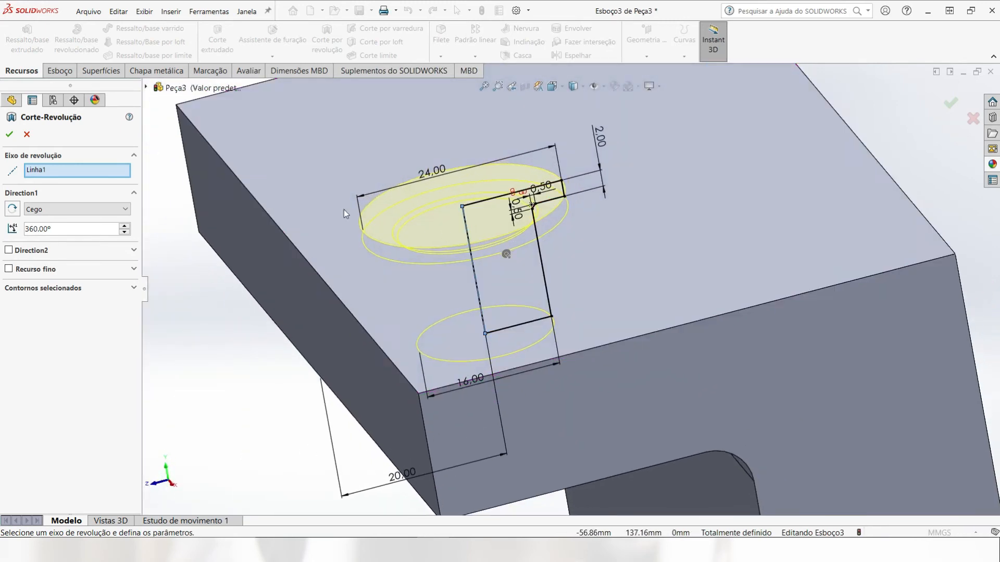
left_click(9, 136)
- Inspect the revolved hole from above and below, then start a new sketch on the Plano direito plane
middle_click_drag(395, 248, 408, 292)
scroll(408, 291, "up", 7)
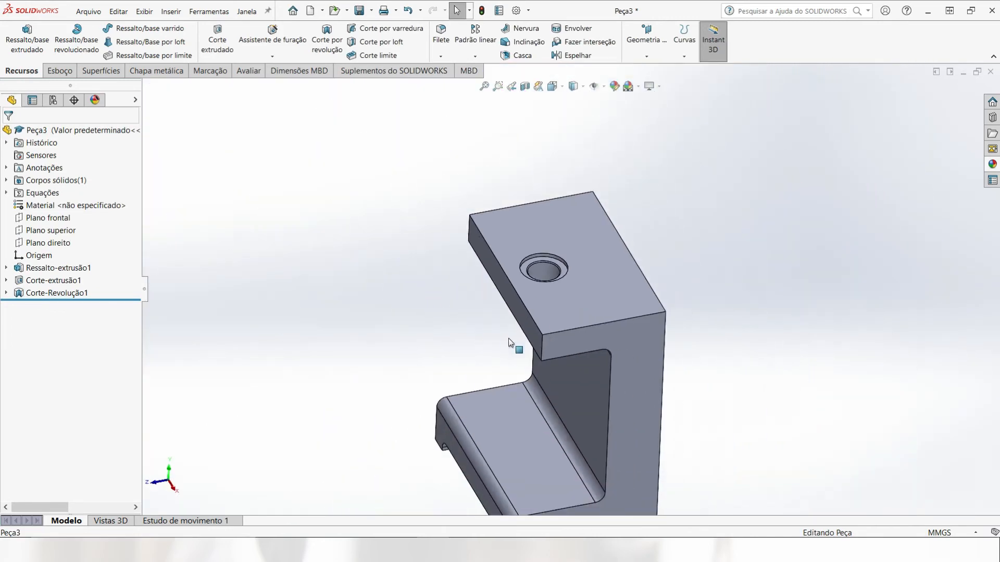
middle_click_drag(509, 342, 581, 225)
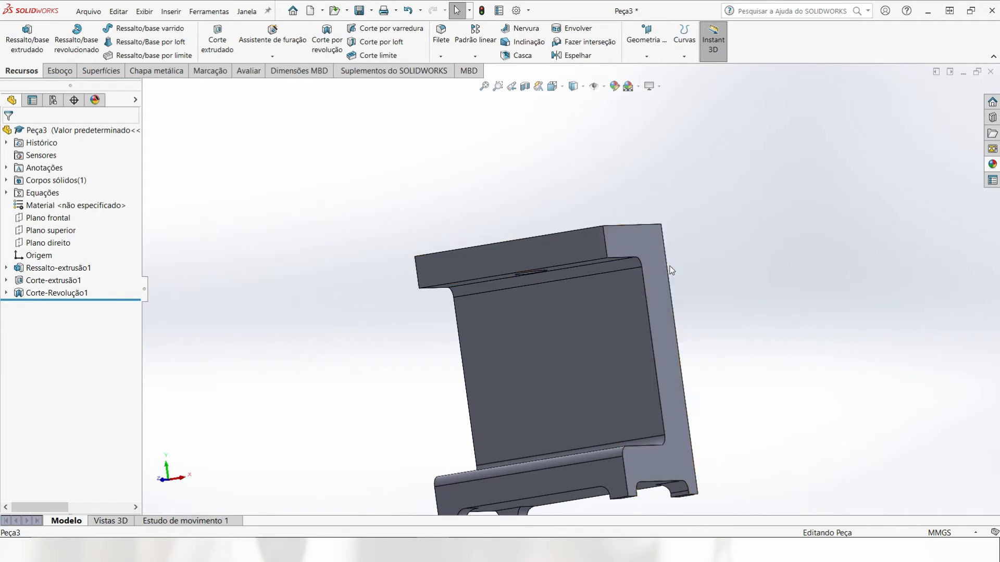
key("ctrl+7")
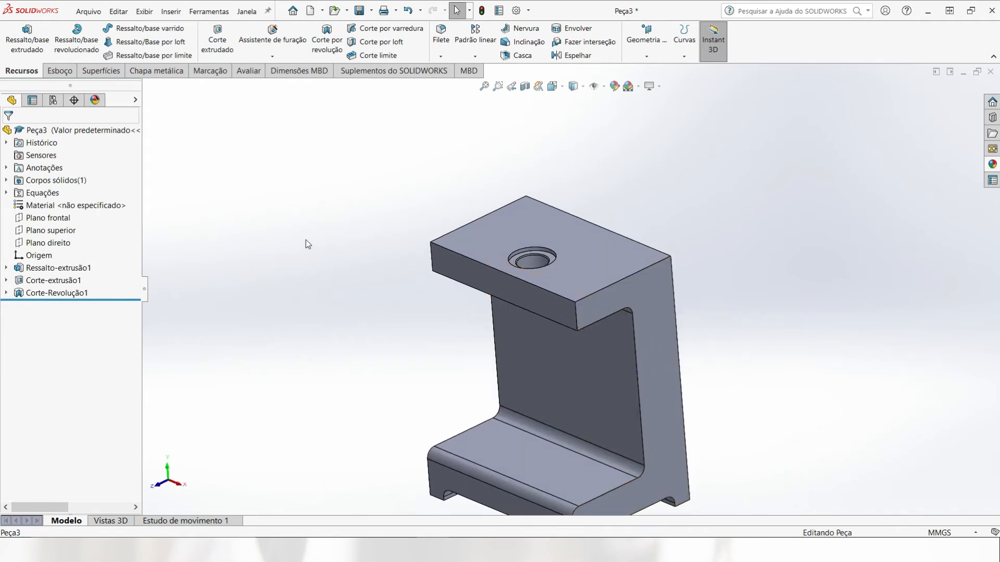
left_click(57, 243)
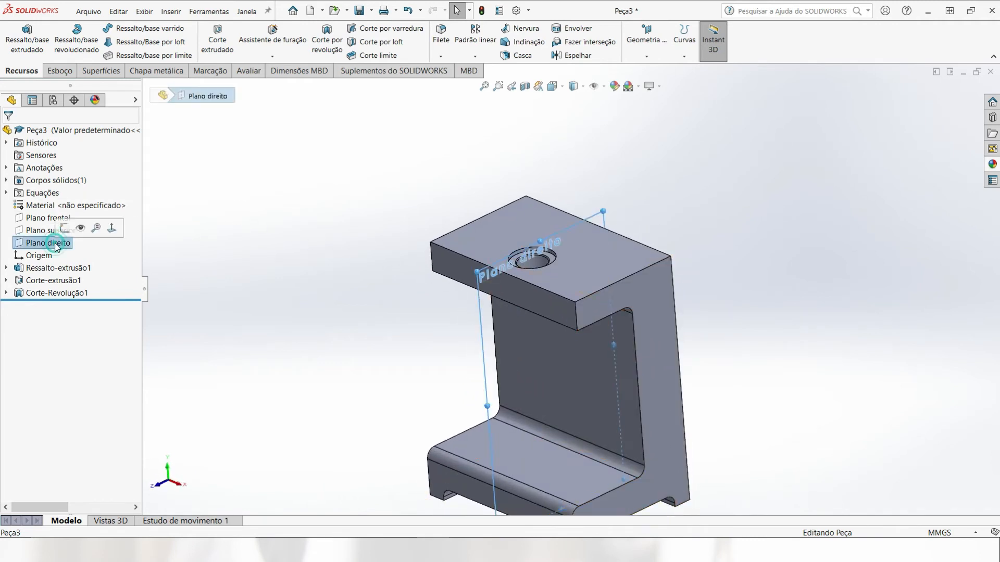
left_click(62, 73)
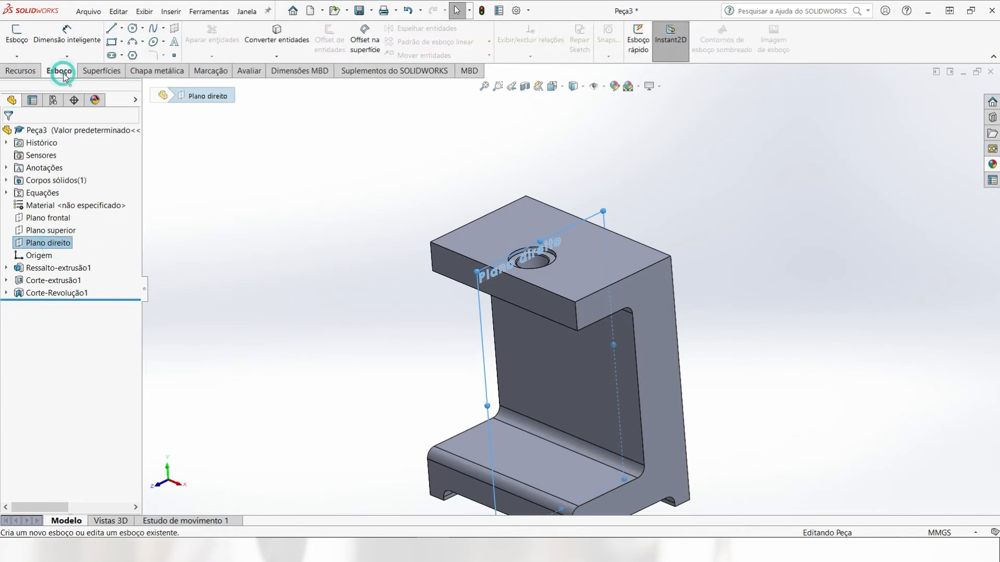
left_click(21, 45)
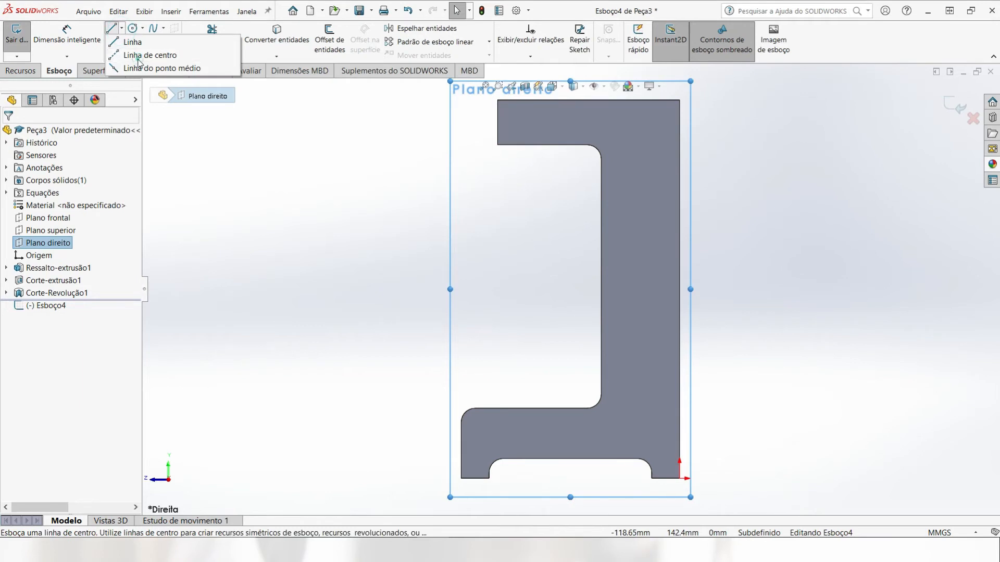
- Sketch a horizontal centerline from the vertical wall's inner face through the wall to well beyond its outer face
left_click(146, 55)
left_click(603, 260)
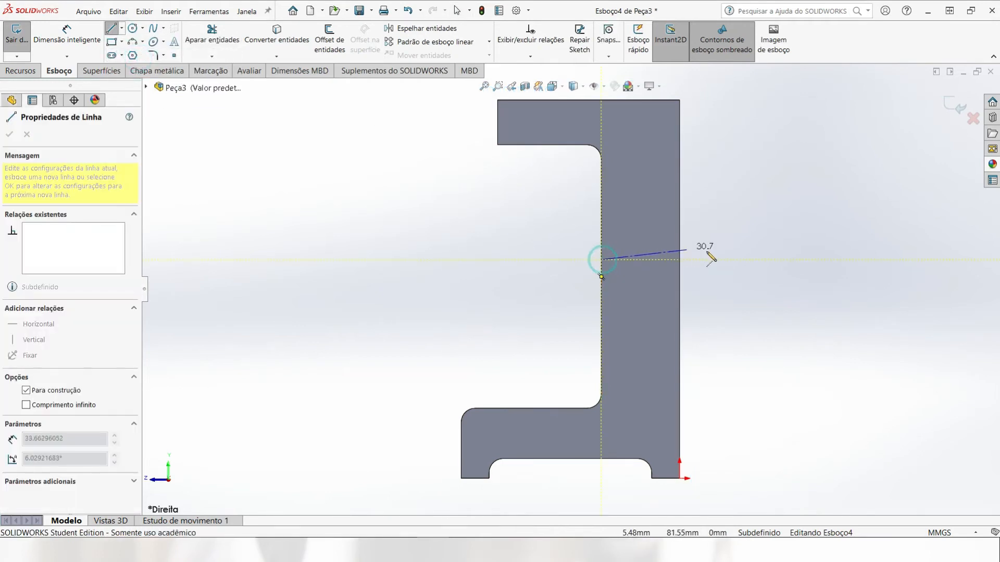
left_click(765, 259)
key("Escape")
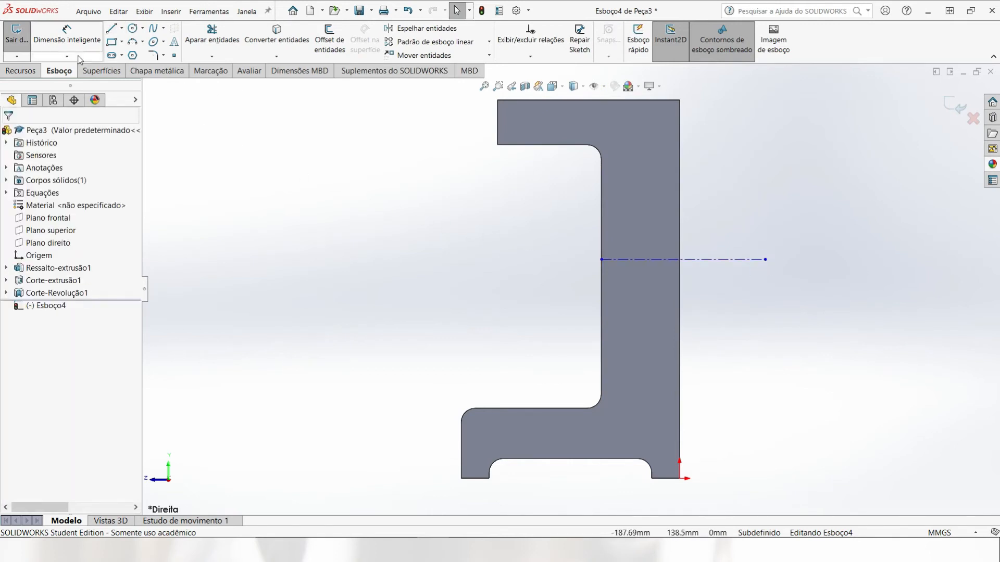
- Sketch a closed stepped profile above the centerline through the wall's thickness, with a shallow step about 27 mm high and 3 mm deep at the inner face
left_click(110, 28)
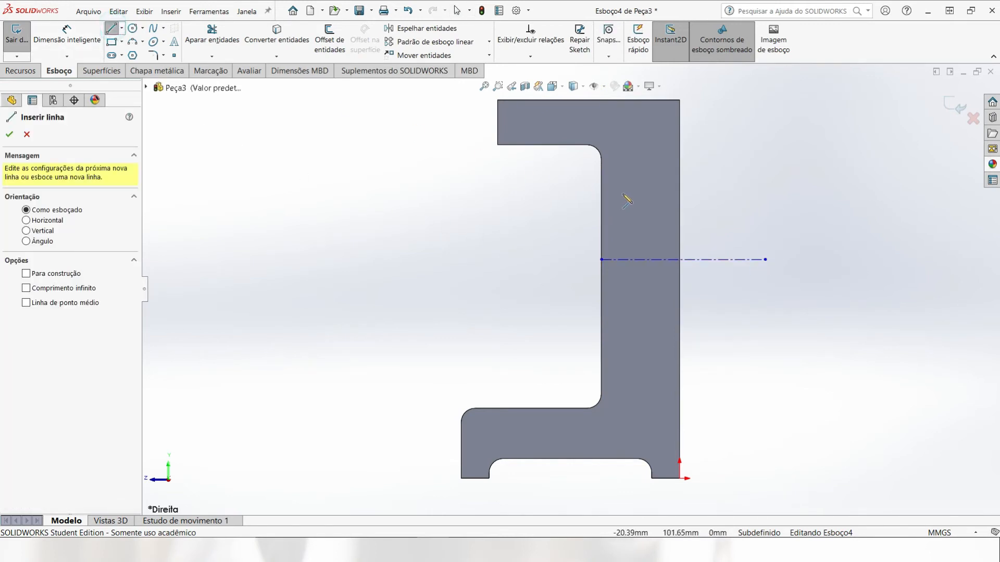
scroll(651, 184, "down", 3)
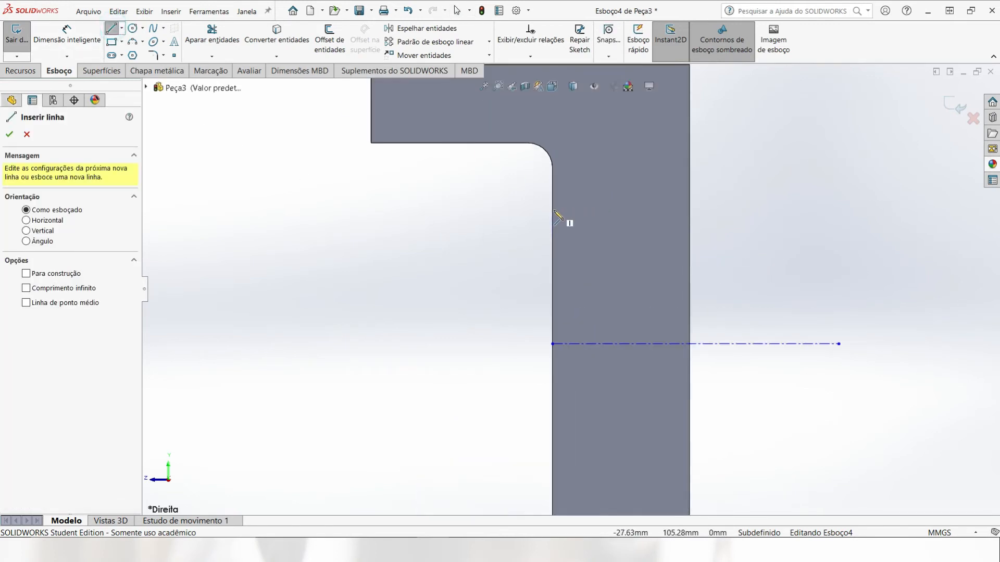
left_click(567, 210)
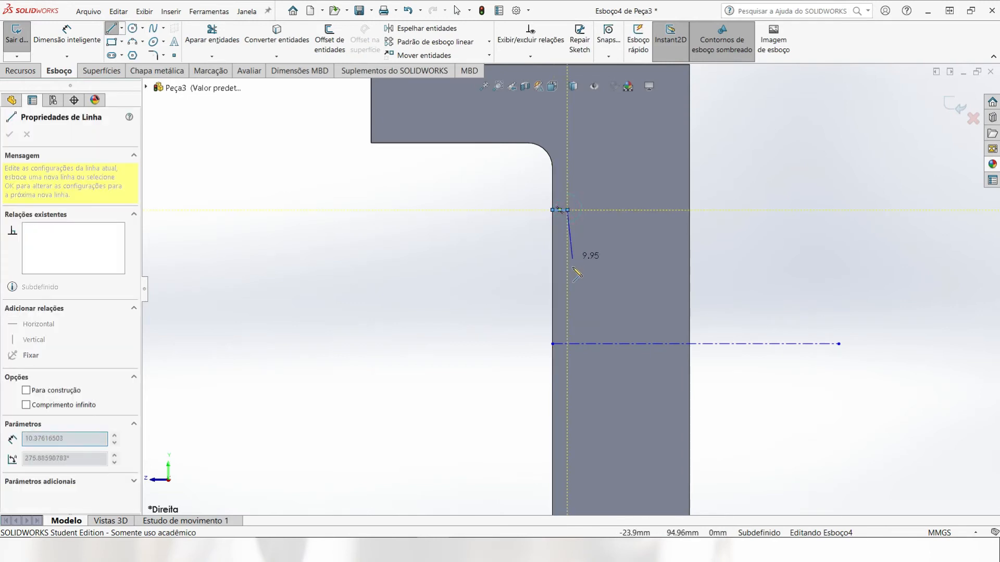
left_click(567, 305)
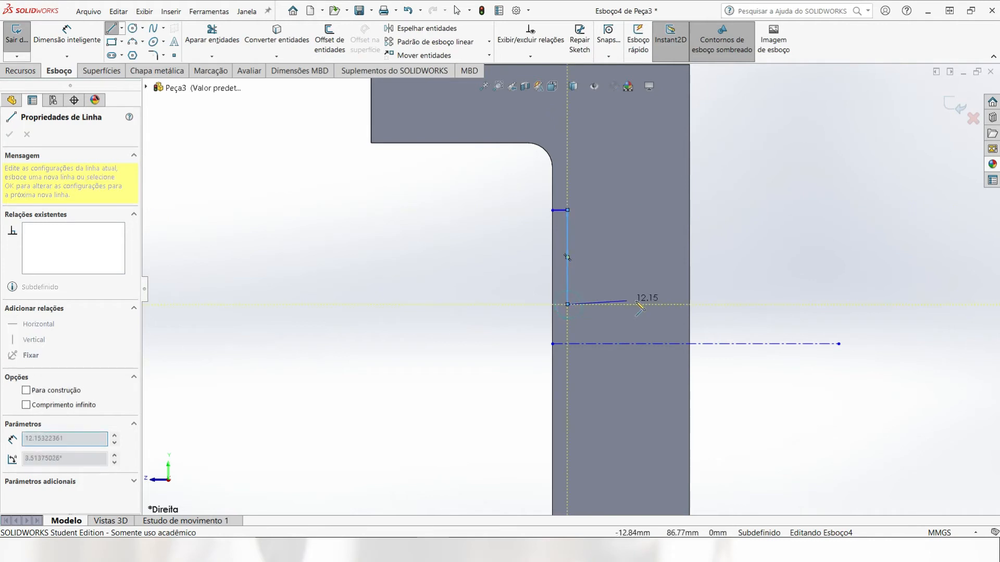
left_click(690, 305)
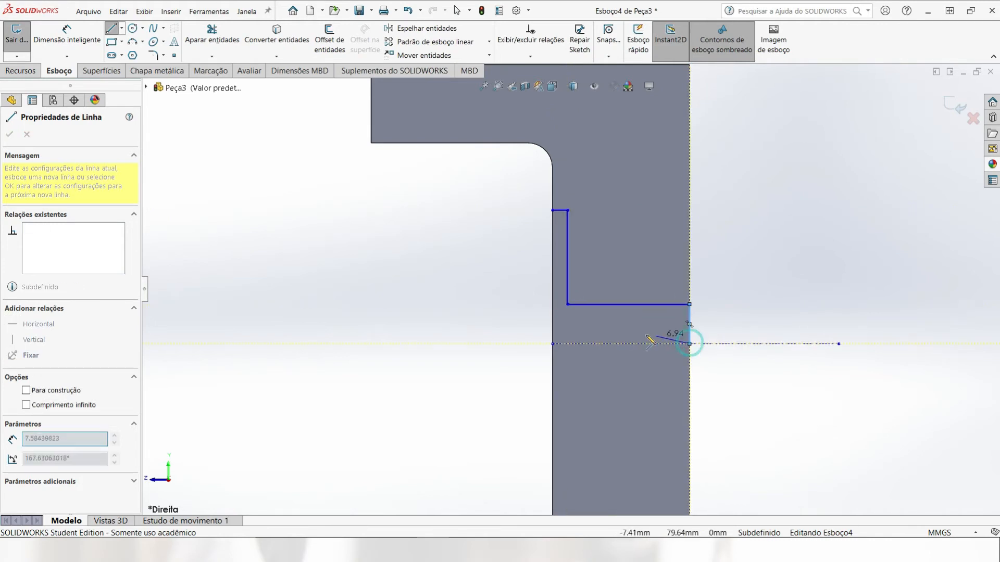
left_click(690, 344)
left_click(552, 343)
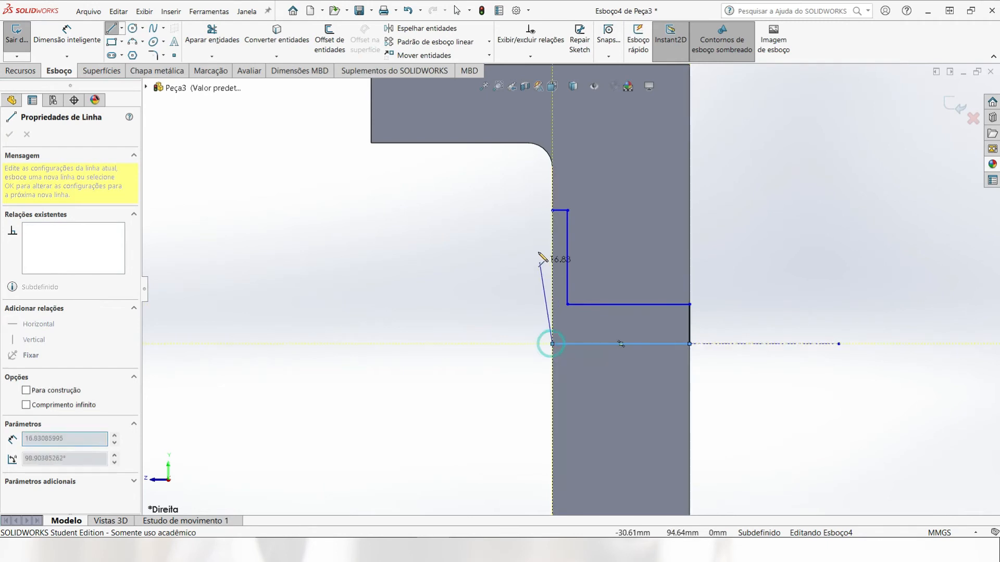
left_click(552, 210)
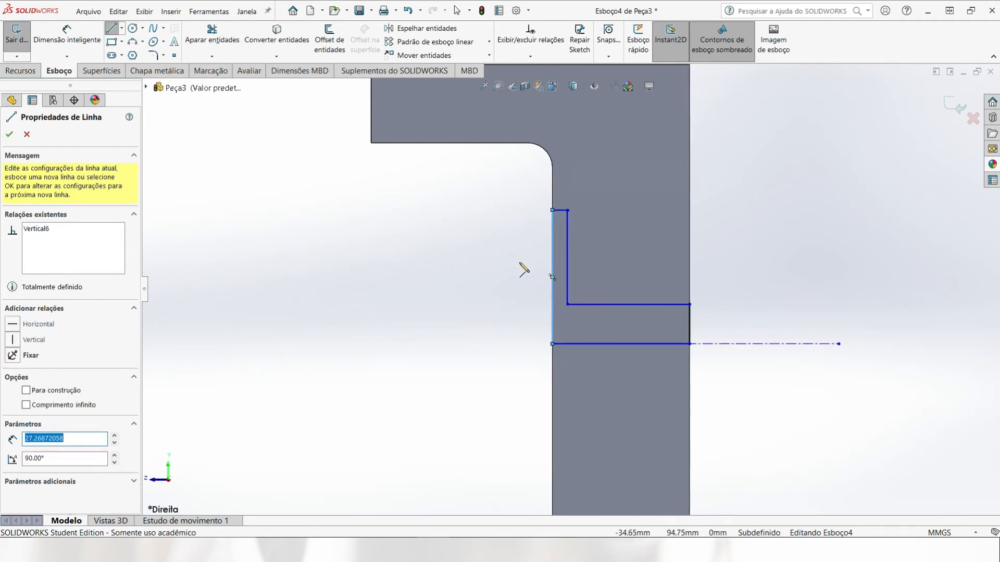
key("Escape")
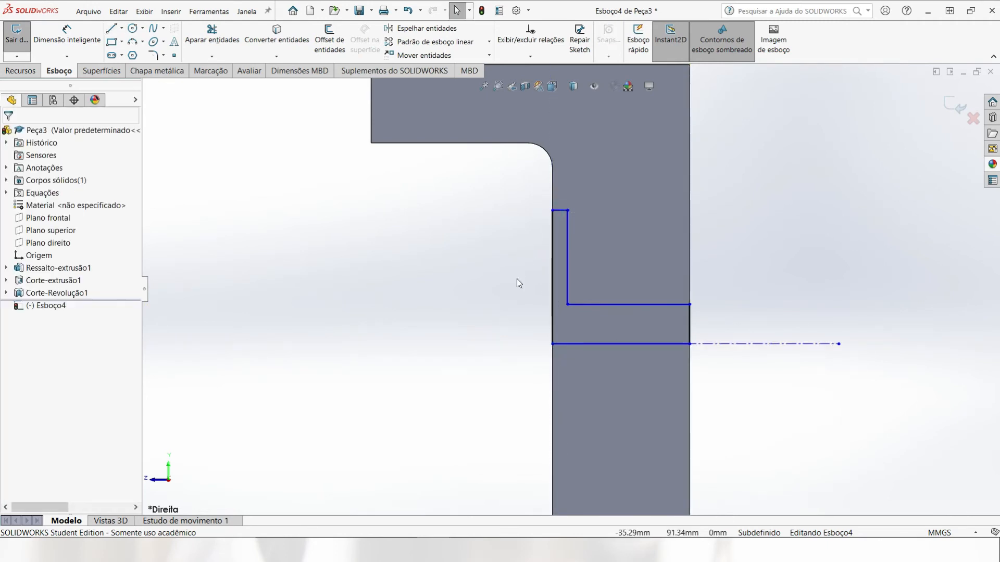
- Dimension the shallow step's upper edge to the centerline as a doubled diameter of 77 mm
left_click(49, 40)
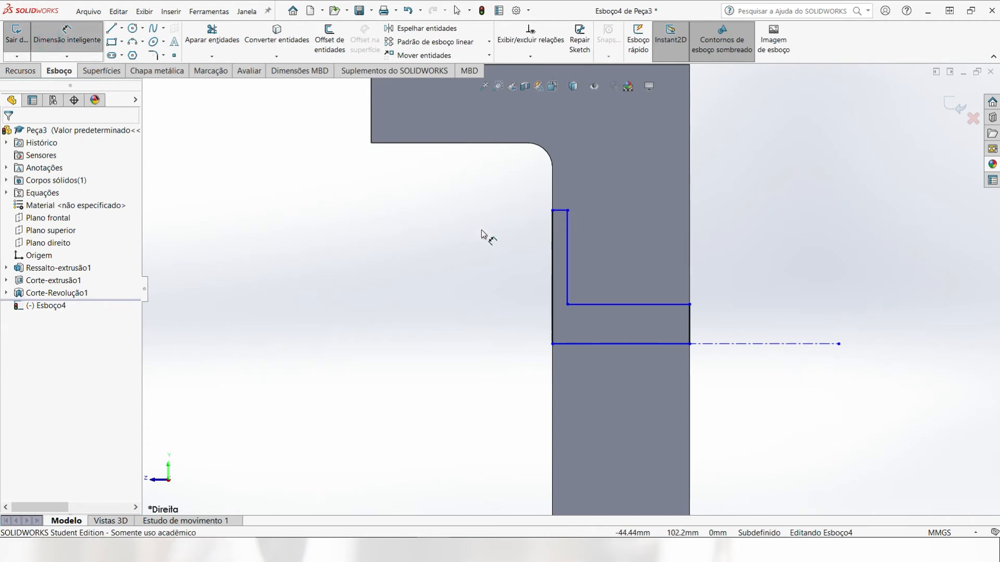
left_click(561, 211)
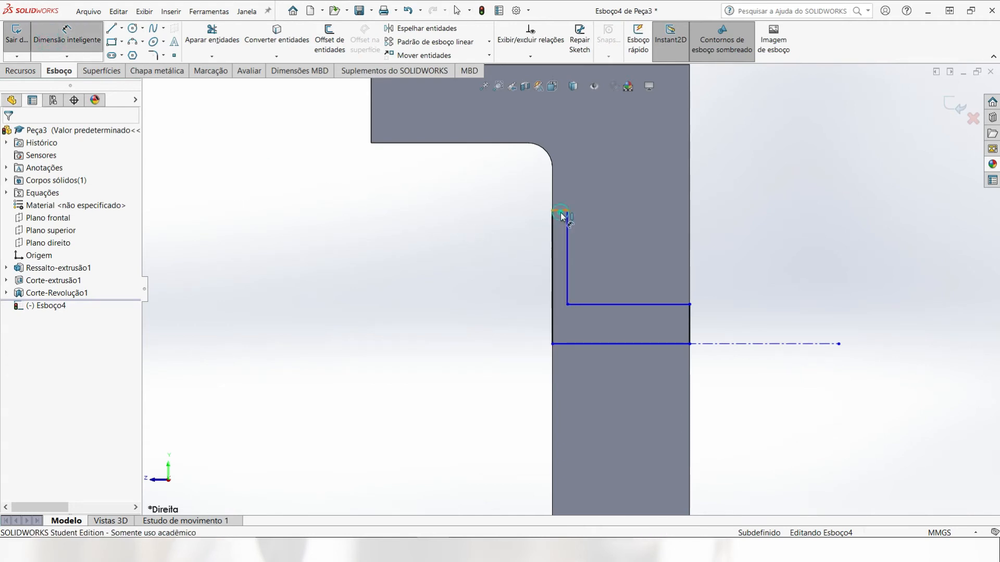
left_click(763, 344)
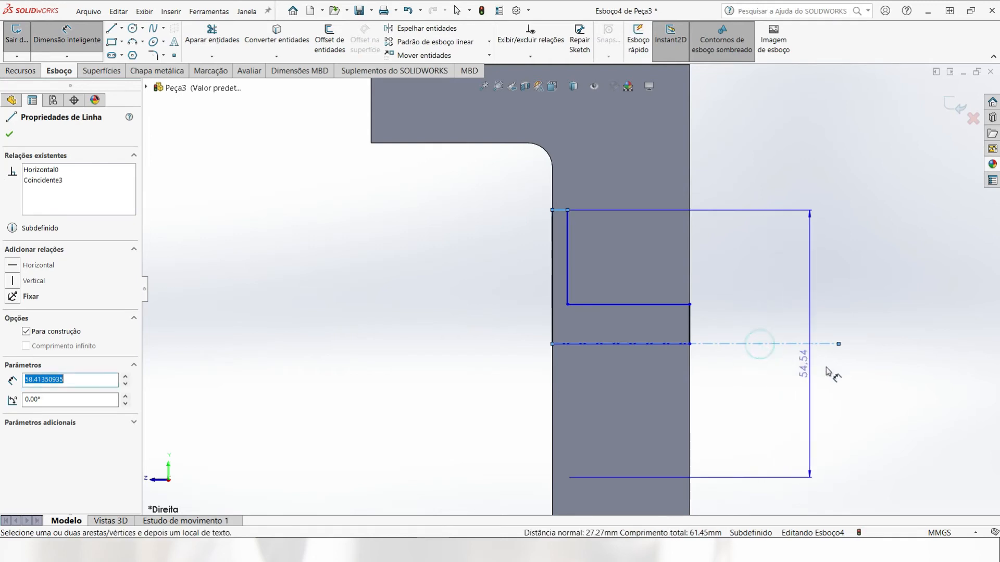
left_click(886, 359)
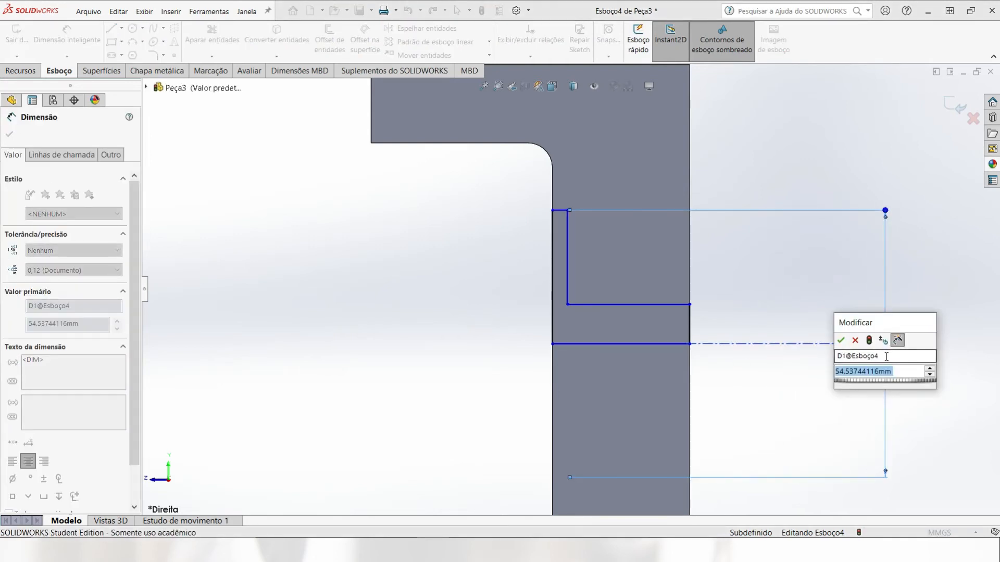
type("77")
key("Return")
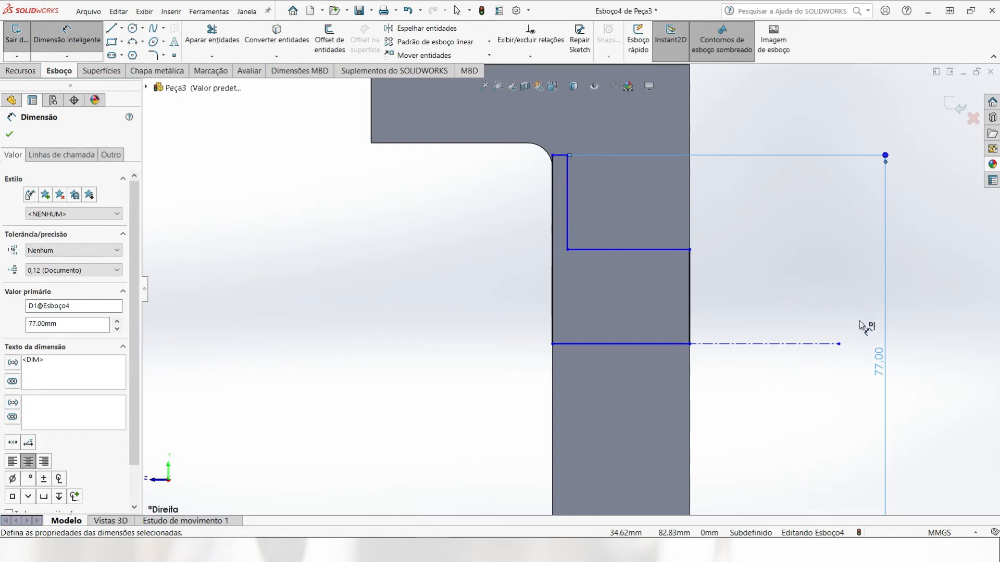
- Dimension the long horizontal bore line to the centerline as a doubled diameter of 33 mm
left_click(665, 251)
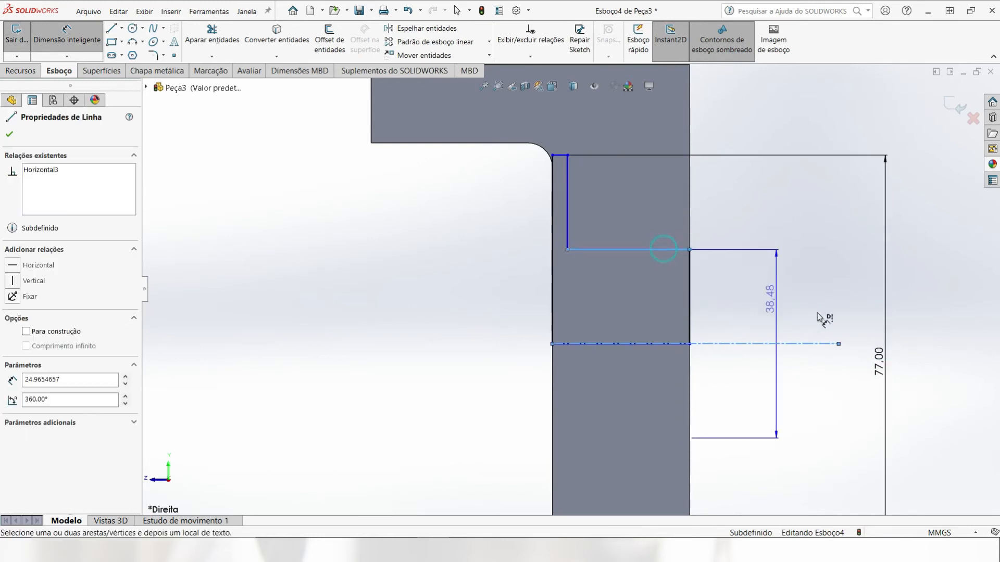
left_click(860, 347)
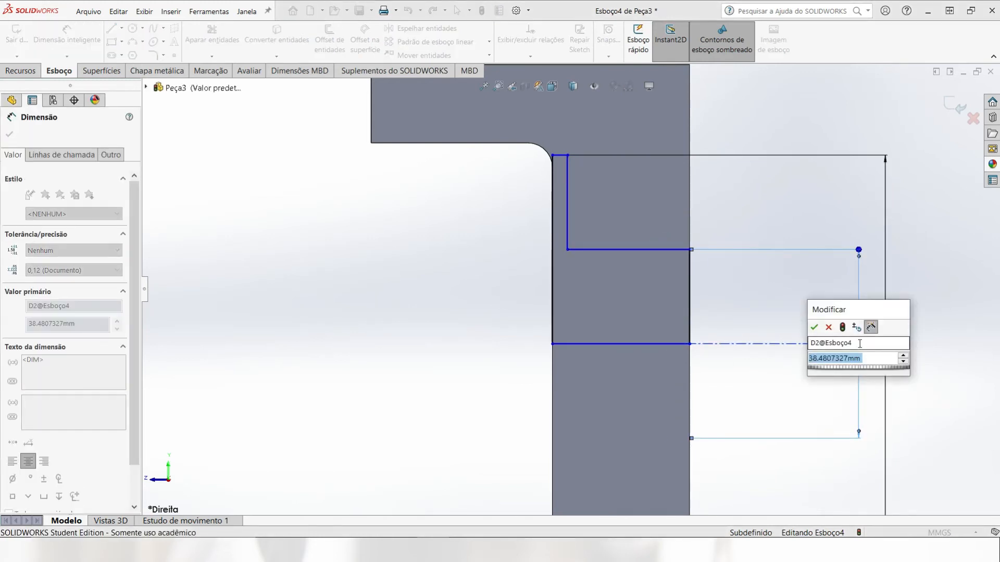
type("33")
key("Return")
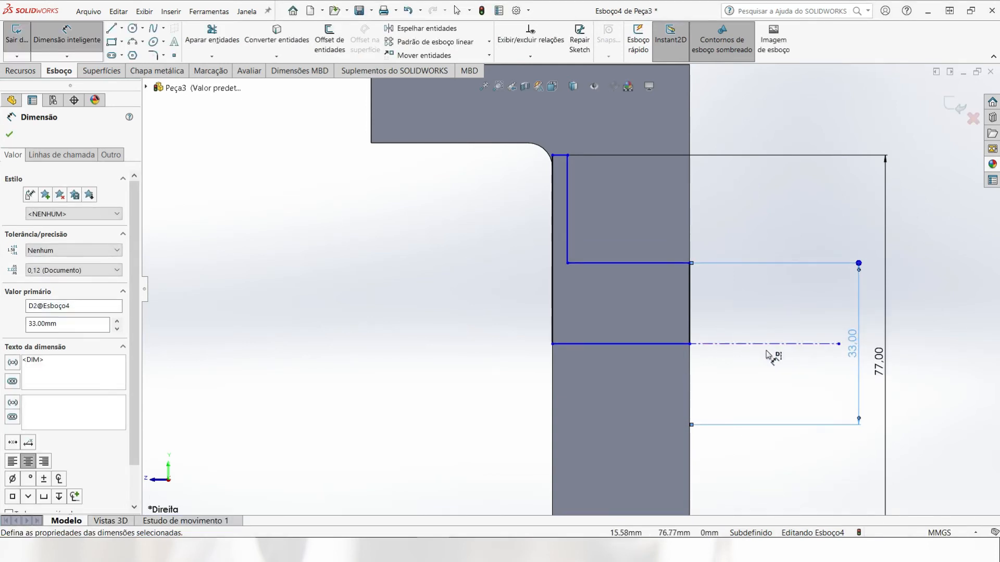
- Set the centerline's height above the bracket's bottom edge to 72 mm
scroll(770, 352, "down", 2)
scroll(736, 384, "down", 1)
scroll(728, 394, "down", 1)
scroll(723, 394, "up", 1)
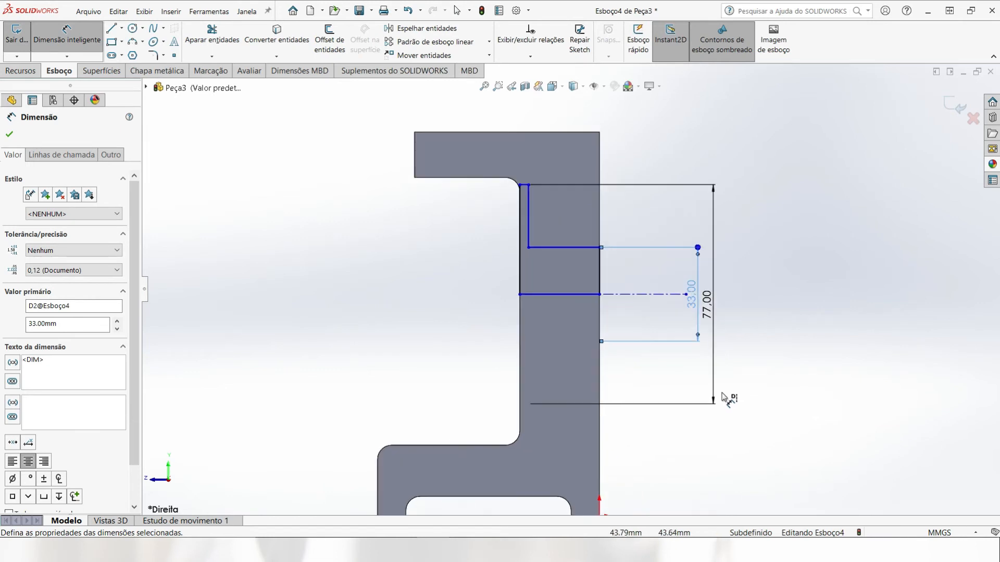
scroll(700, 388, "down", 1)
scroll(676, 380, "up", 1)
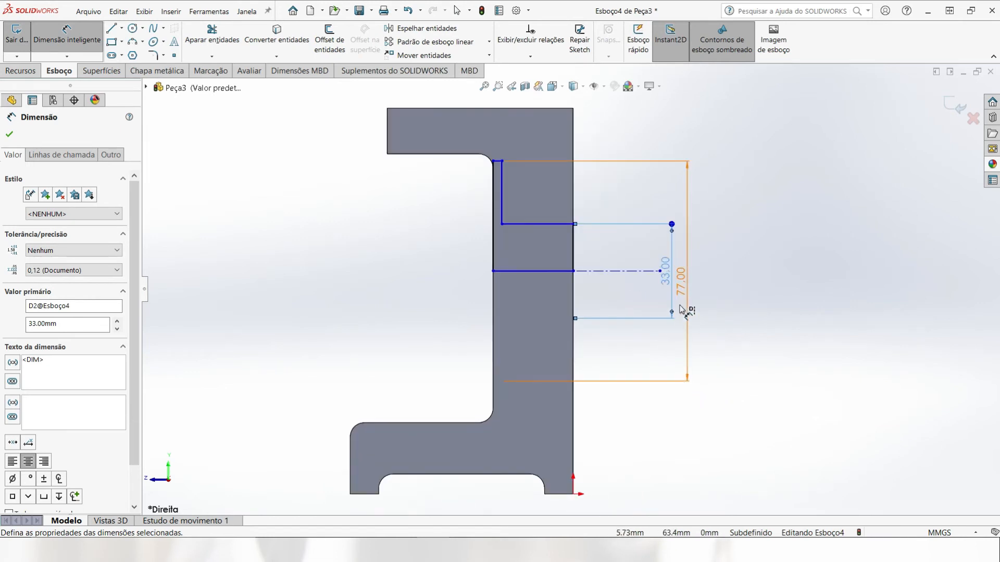
left_click(605, 272)
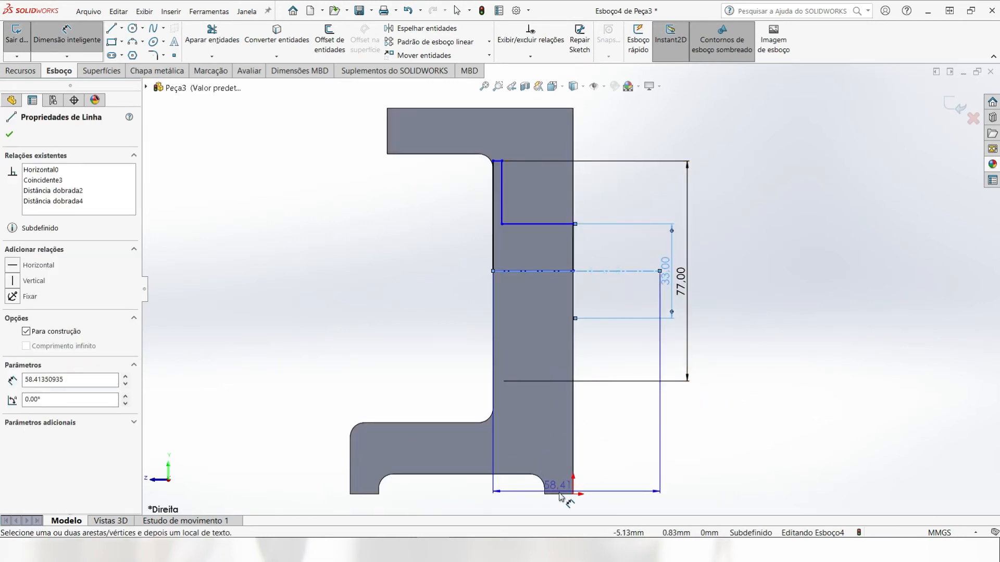
left_click(561, 496)
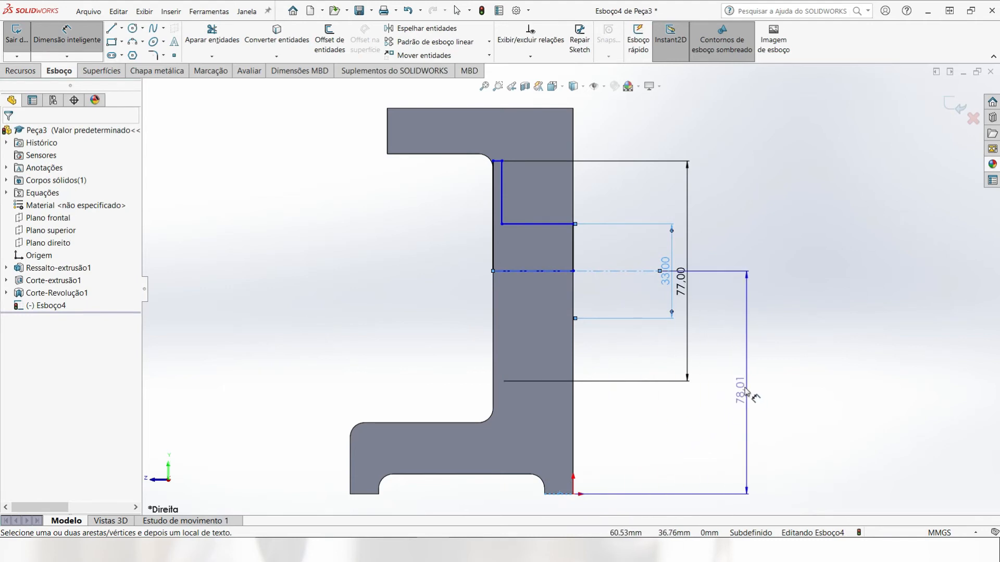
left_click(744, 391)
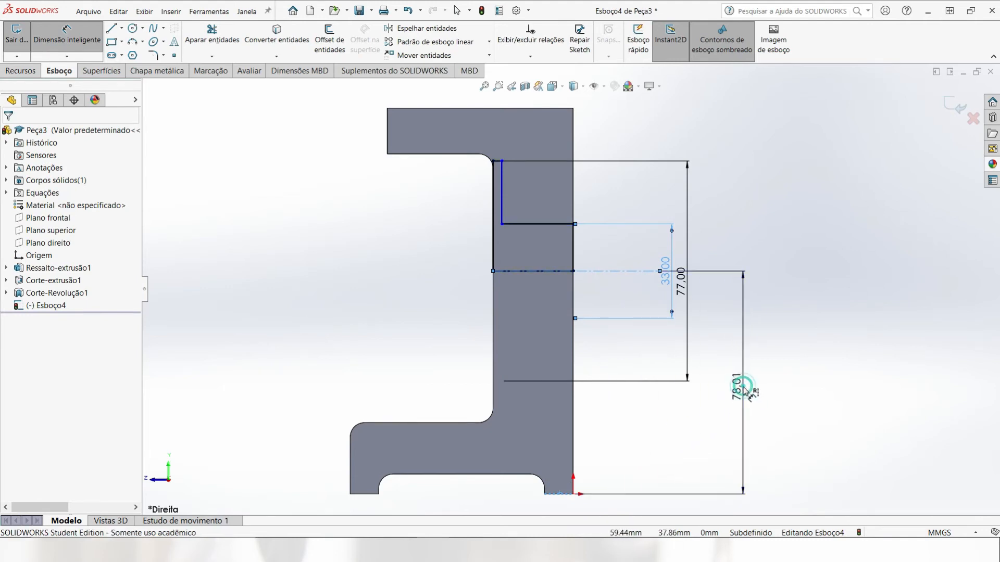
type("72")
key("Return")
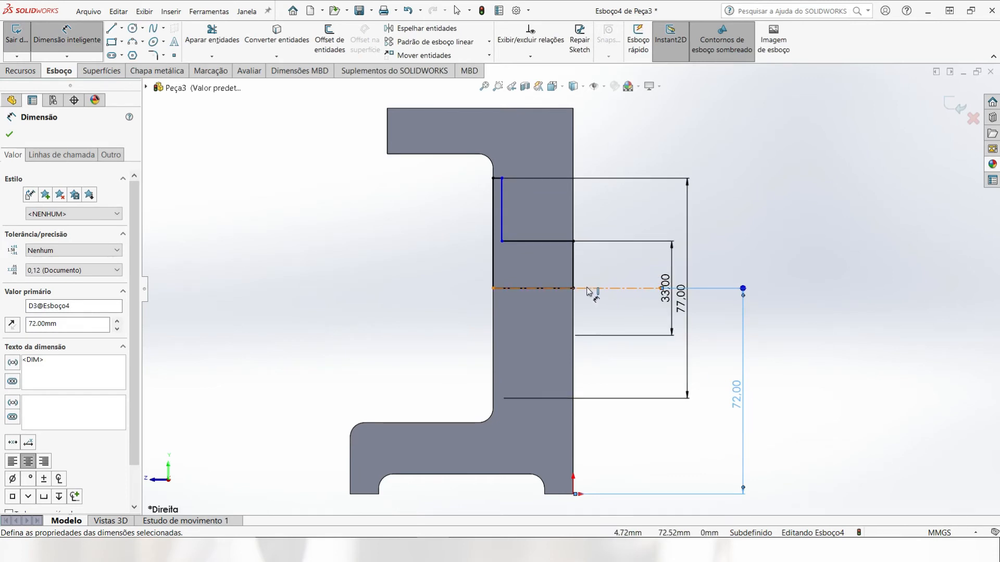
- Set the shallow step's depth from the wall's inner face to 1.5 mm and move the dimension text outside the wall
scroll(538, 183, "down", 5)
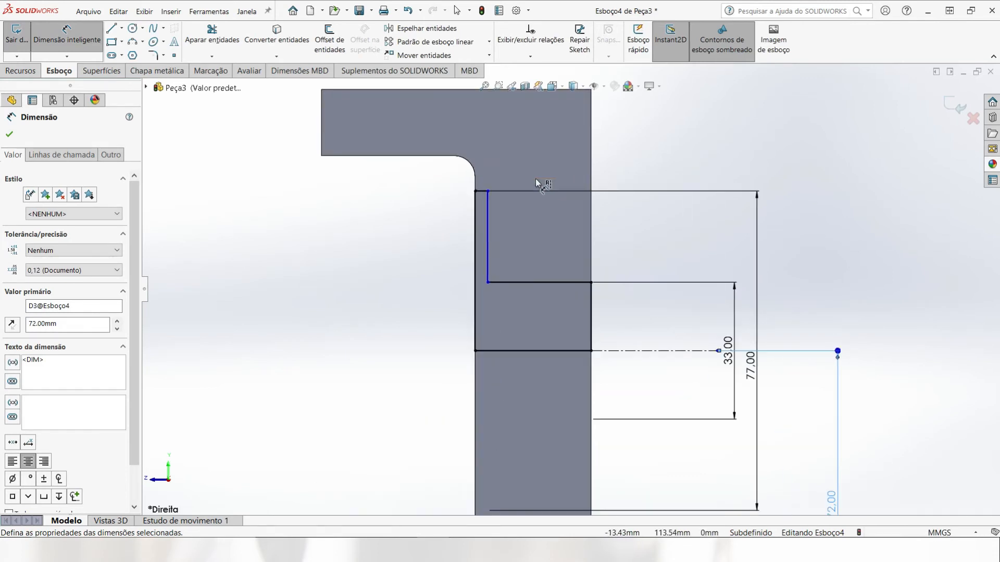
left_click(480, 221)
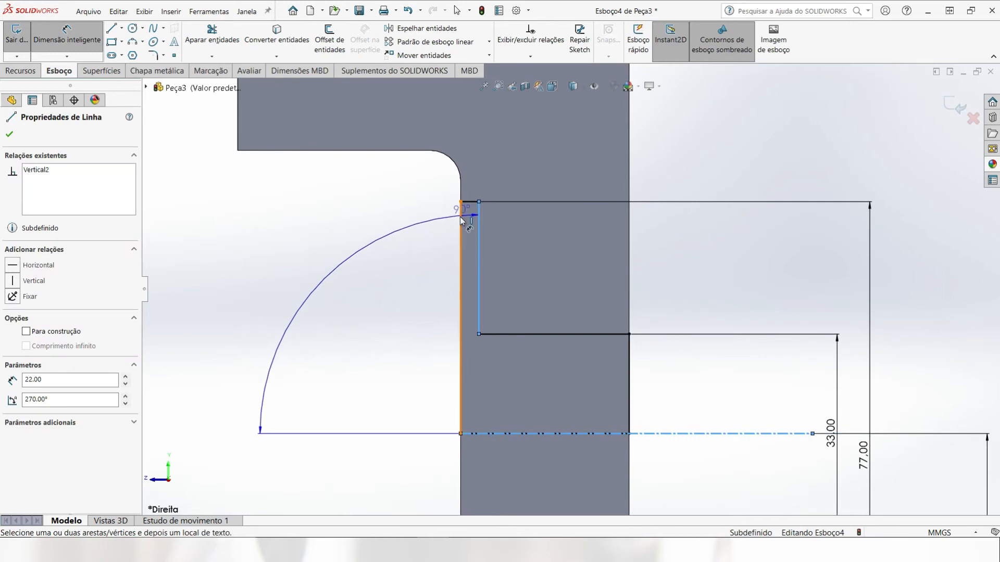
left_click(461, 214)
left_click(498, 172)
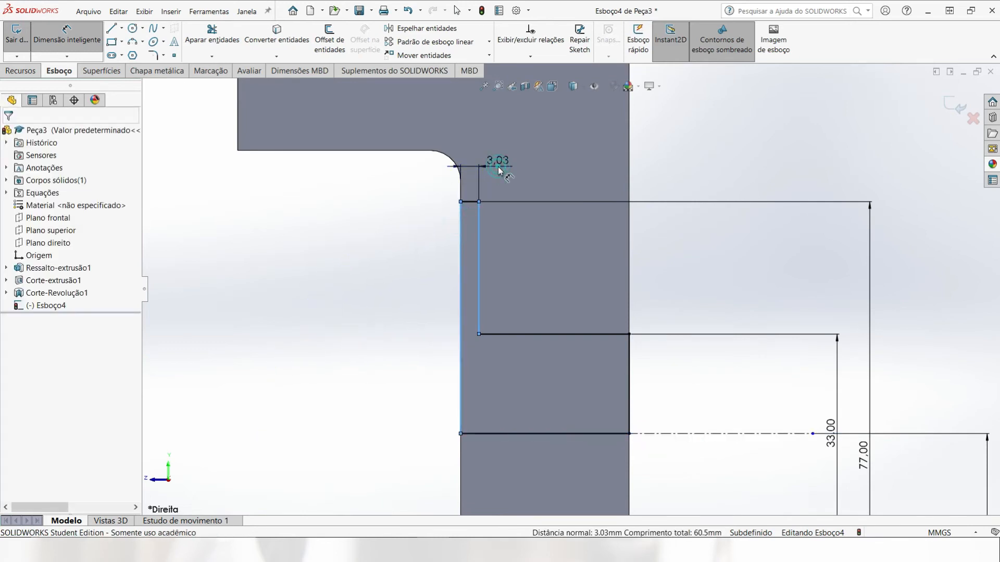
type("1.5")
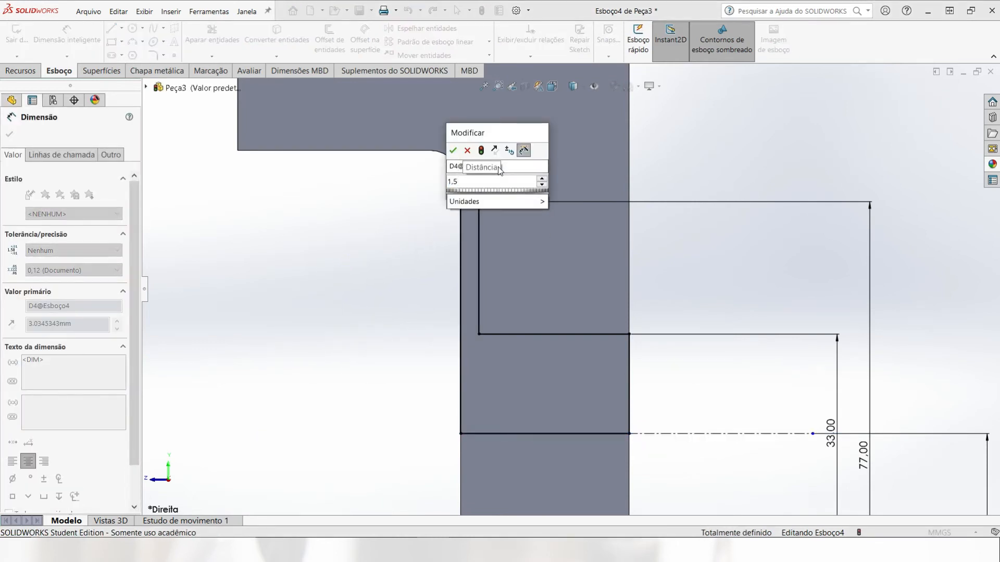
key("Return")
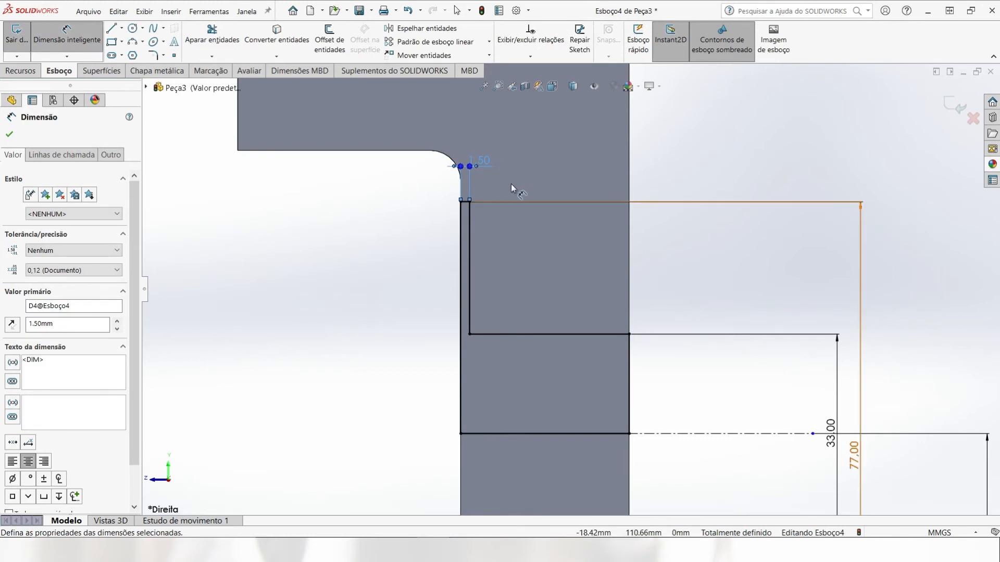
left_click_drag(484, 163, 426, 185)
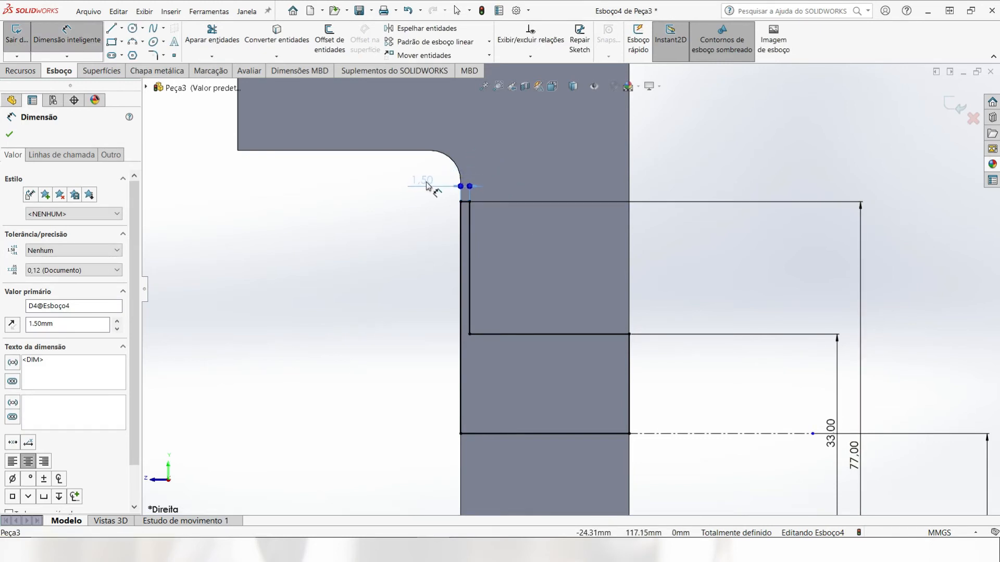
- Add a 3.5 mm equal-distance sketch chamfer at the profile's inner corner and move its two dimensions clear of the corner
scroll(587, 315, "up", 3)
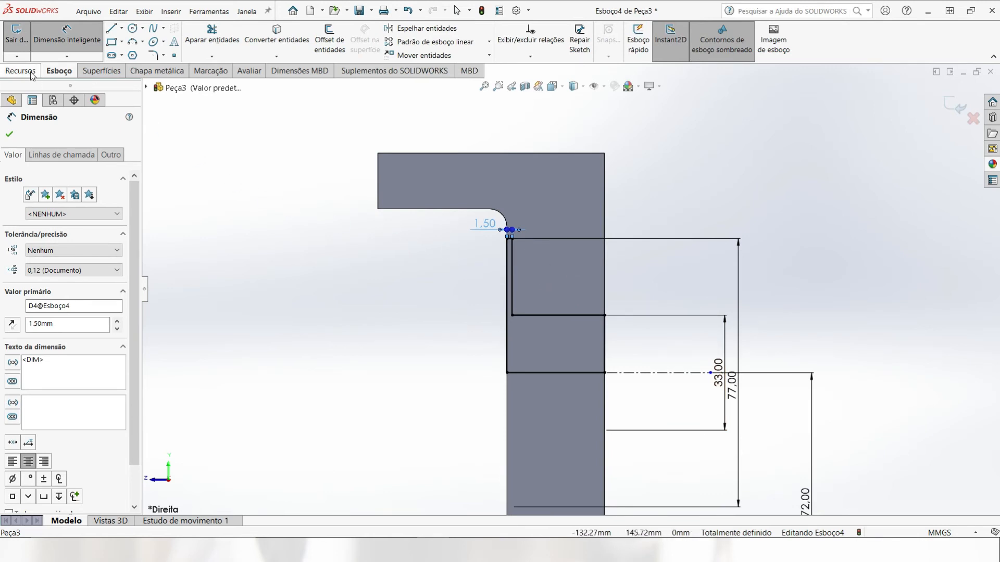
left_click(164, 55)
left_click(188, 83)
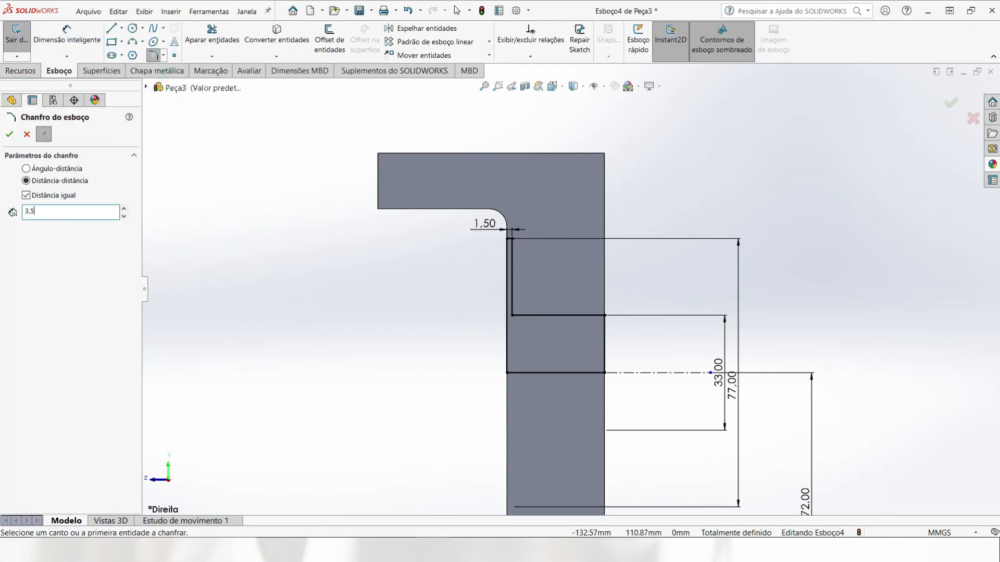
scroll(469, 318, "down", 5)
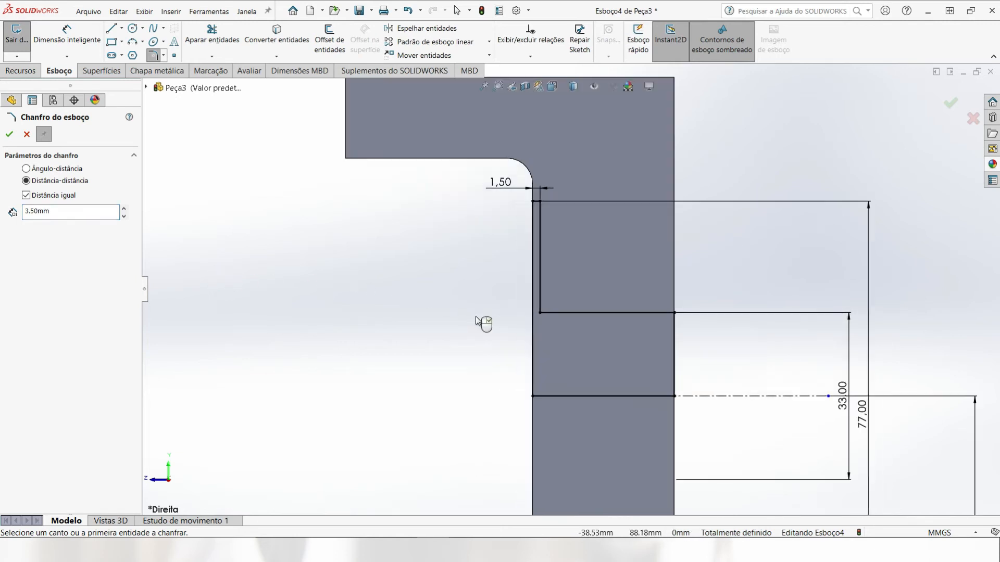
left_click(523, 313)
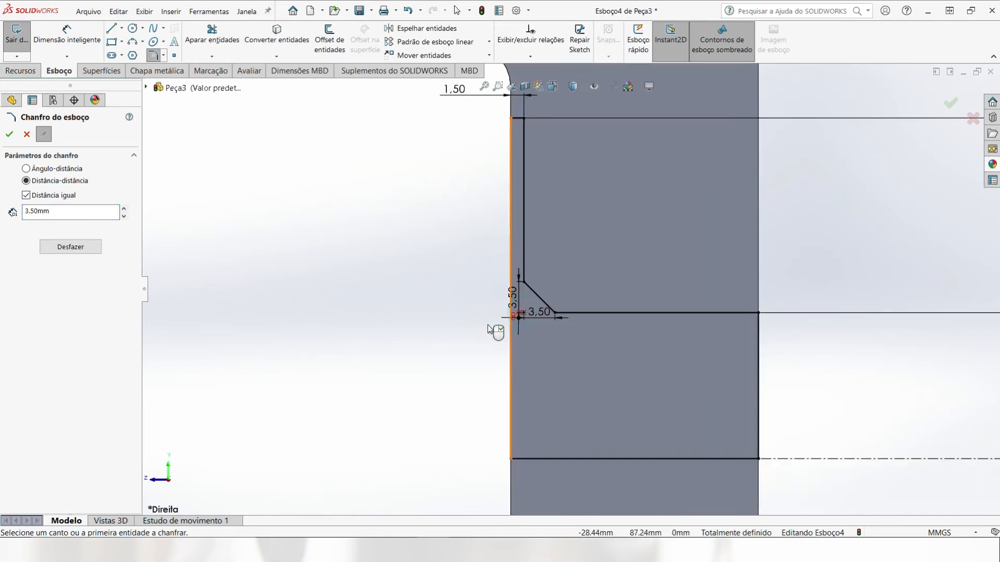
left_click(9, 136)
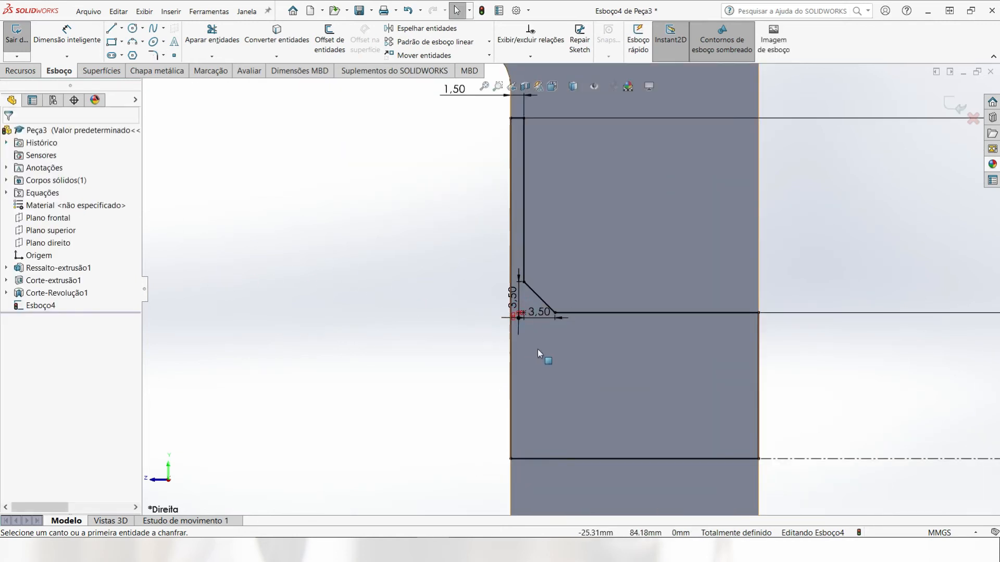
left_click_drag(541, 312, 604, 358)
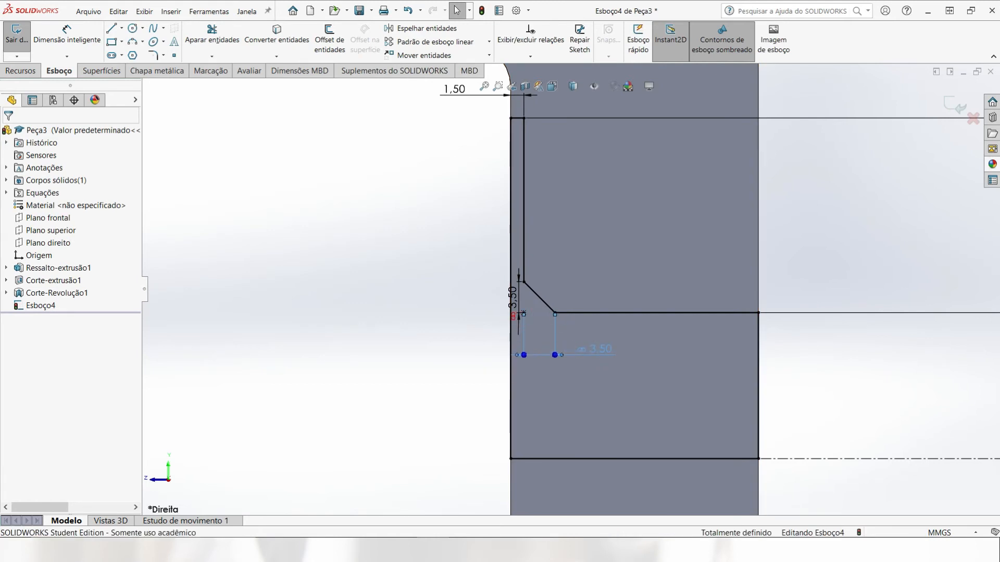
mouse_move(513, 297)
left_mouse_down()
mouse_move(454, 271)
mouse_move(446, 246)
left_mouse_up()
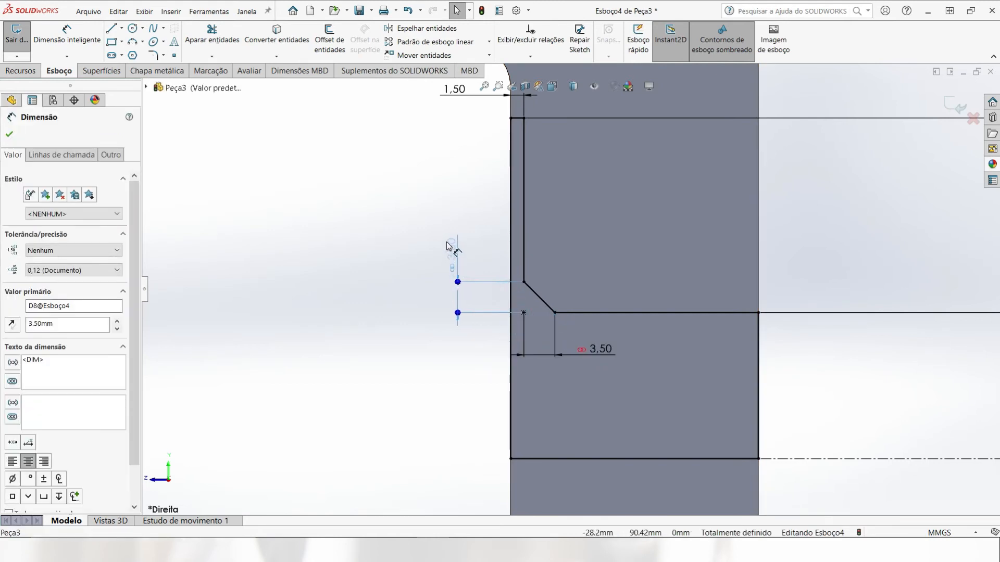
- Revolve-cut the stepped, chamfered profile 360° about the horizontal centerline to bore through the vertical wall
left_click(385, 334)
scroll(474, 382, "up", 3)
scroll(474, 383, "up", 2)
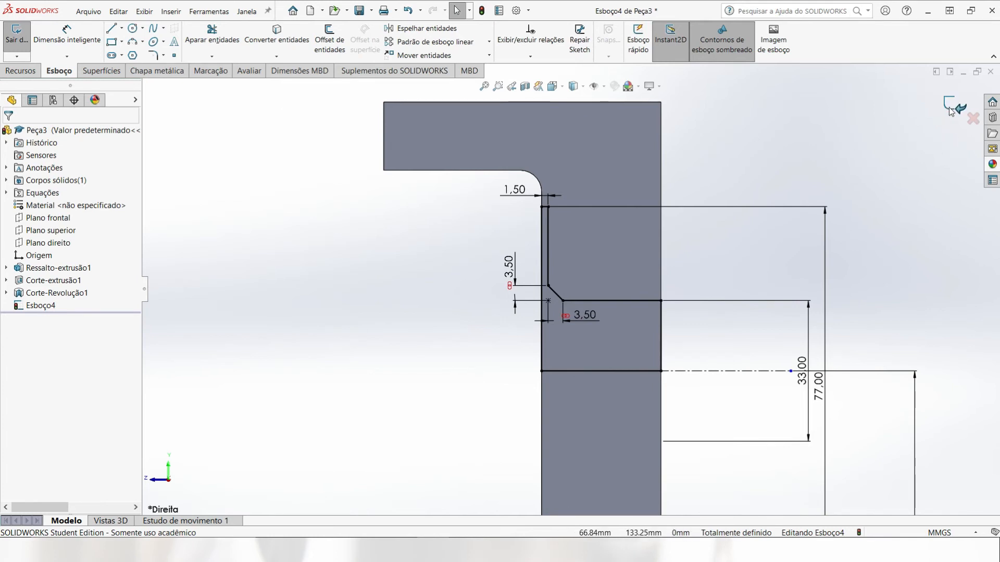
left_click(20, 72)
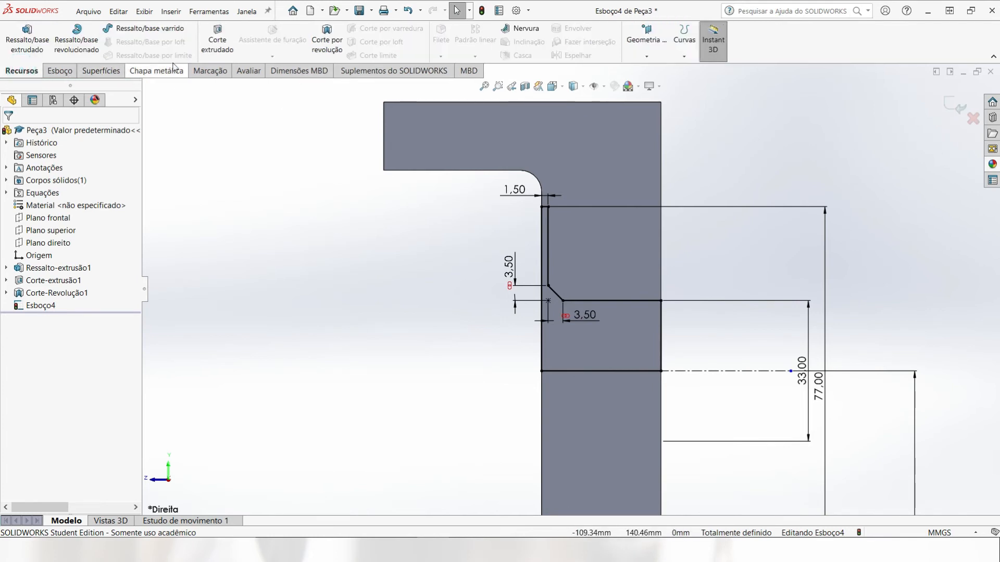
left_click(322, 41)
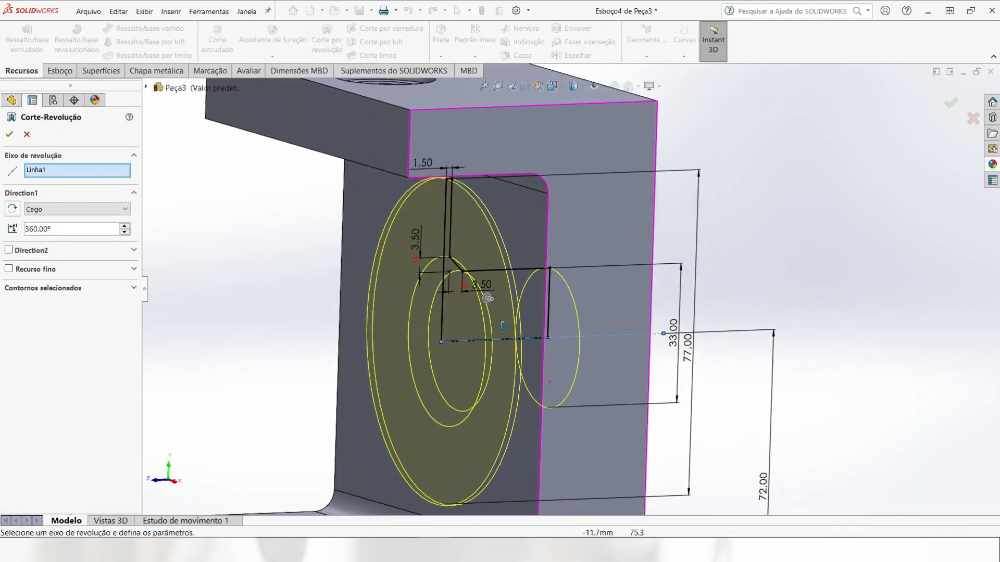
middle_click_drag(504, 325, 511, 323)
scroll(511, 324, "up", 3)
mouse_move(400, 331)
middle_mouse_down()
mouse_move(444, 339)
mouse_move(479, 329)
mouse_move(396, 338)
middle_mouse_up()
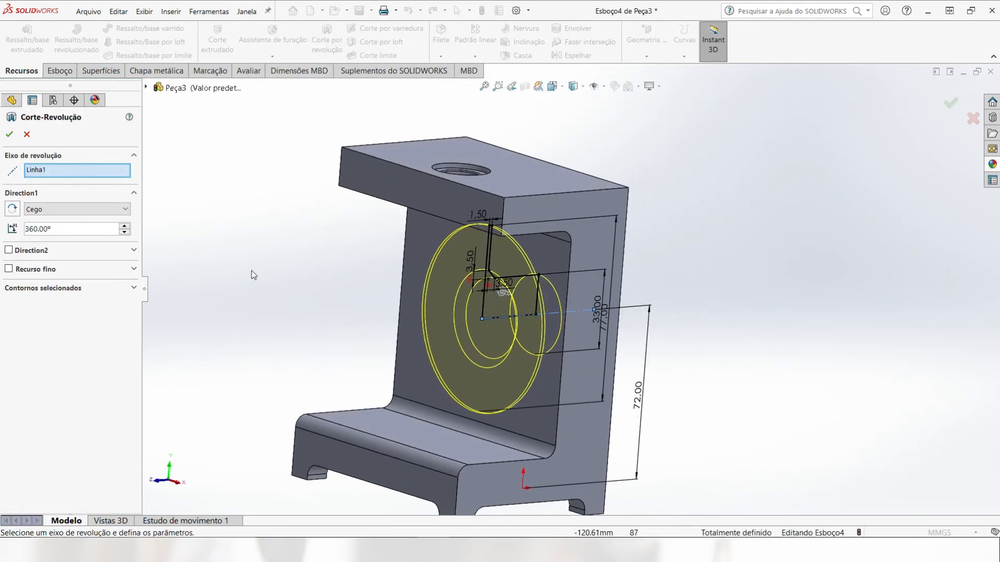
left_click(10, 135)
middle_click_drag(442, 343, 503, 389)
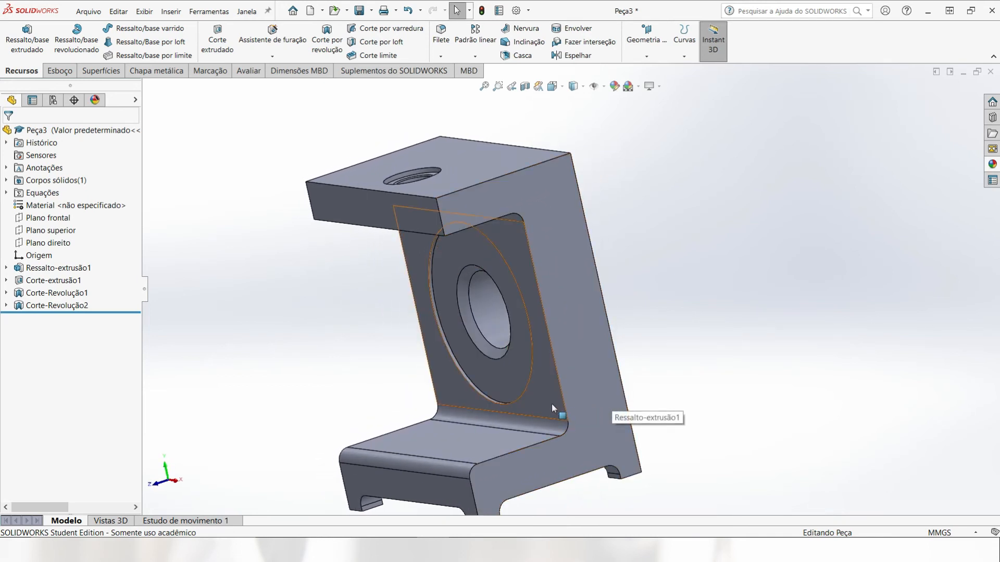
middle_click_drag(552, 405, 471, 368)
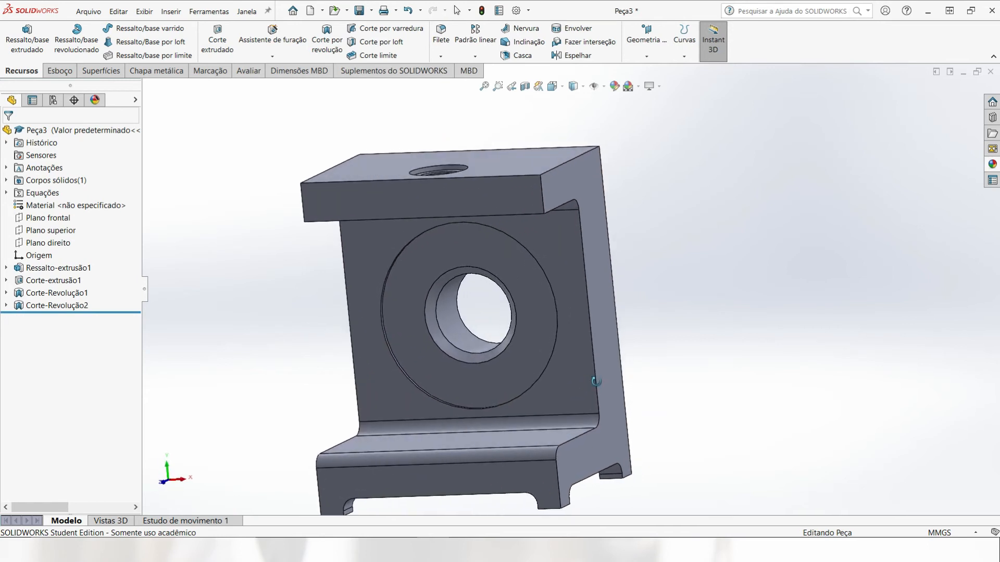
- Start a Hole Wizard hole of the plain Hole type on the recessed ring face around the bore, viewed face-on
left_click(480, 389)
left_click(213, 300)
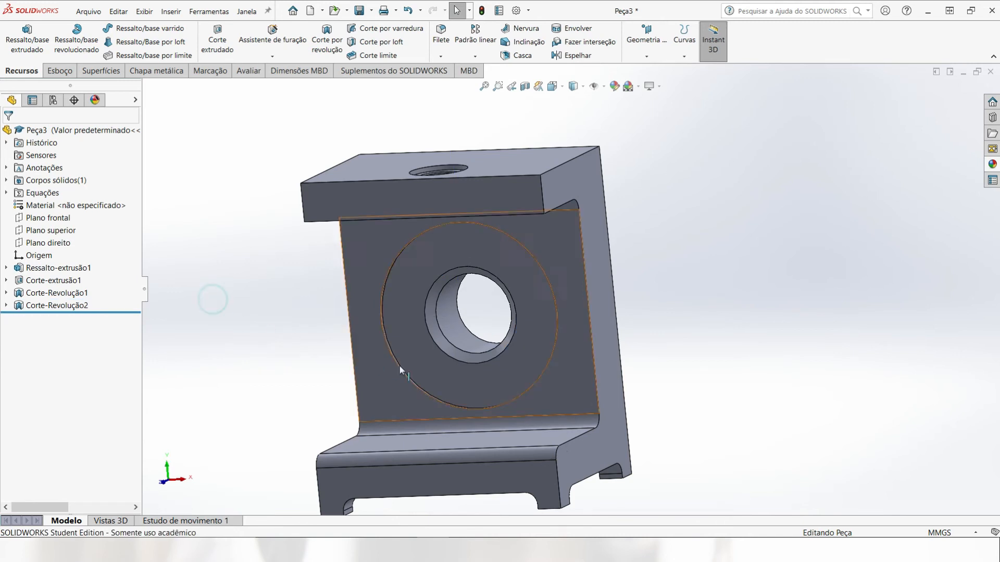
left_click(470, 383)
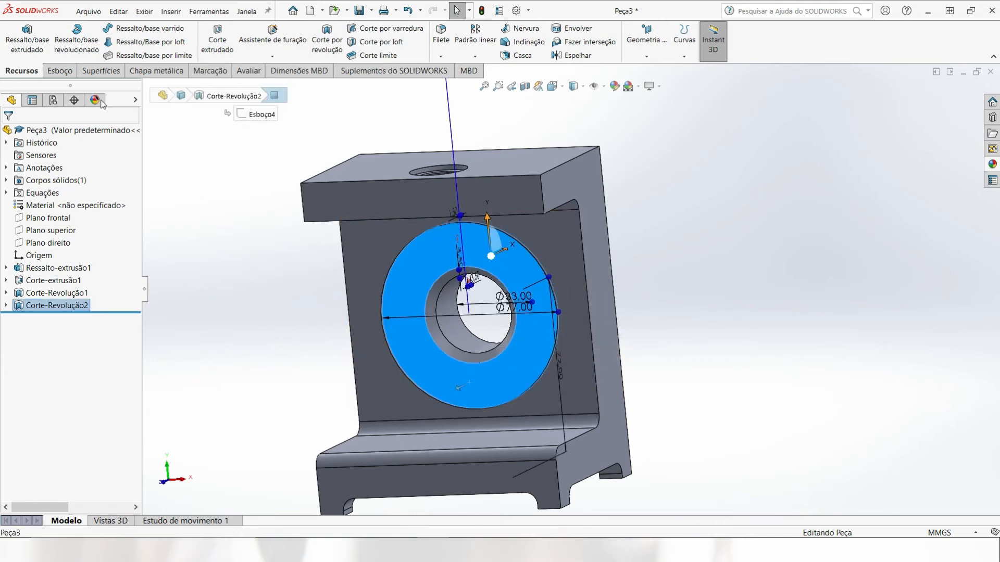
left_click(61, 71)
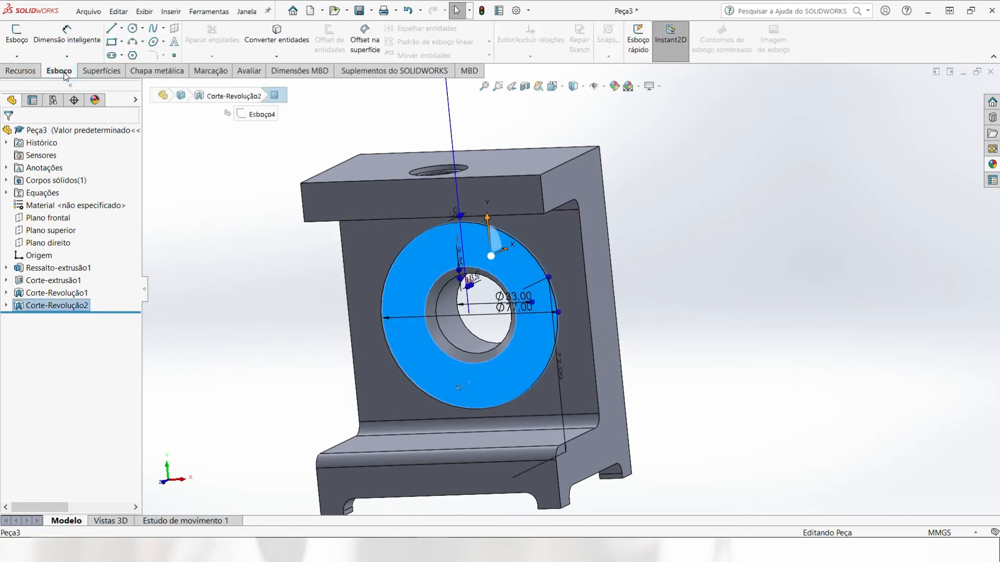
left_click(21, 71)
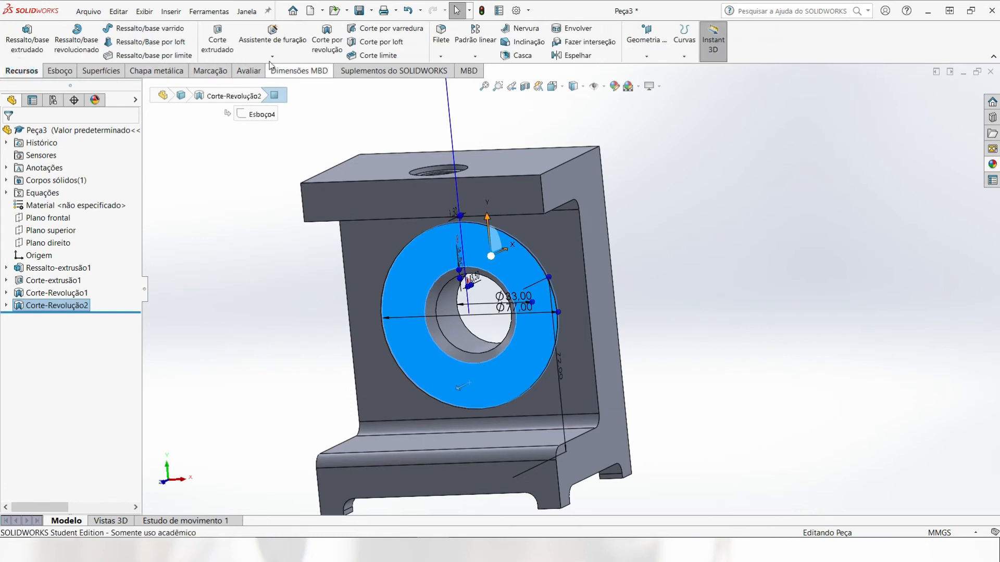
left_click(279, 46)
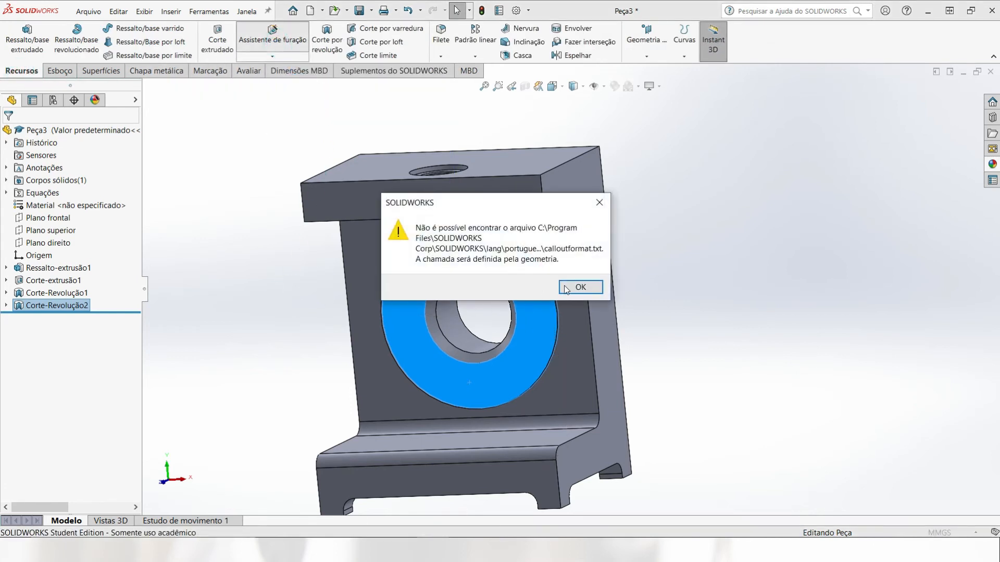
left_click(566, 289)
left_click(81, 253)
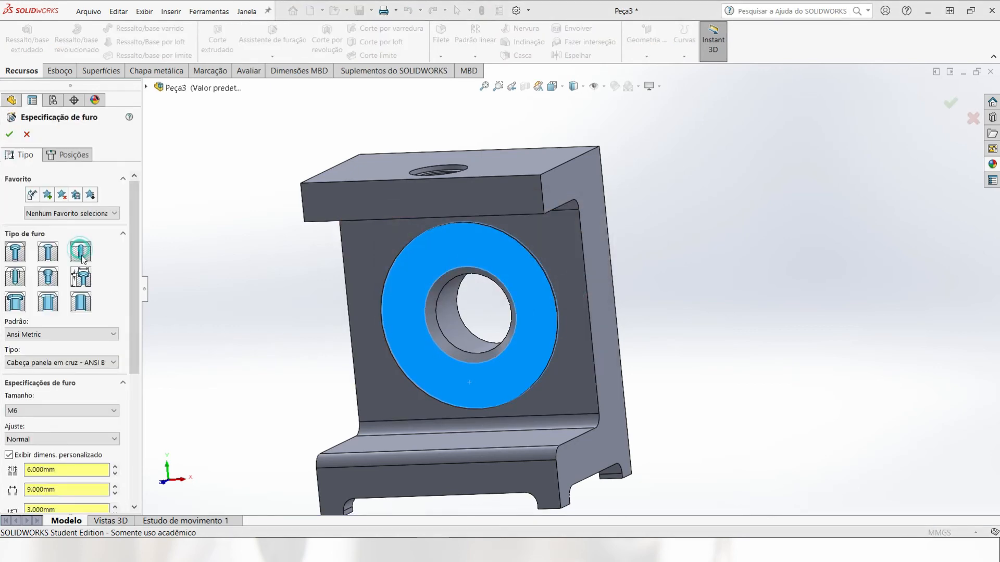
left_click(516, 255)
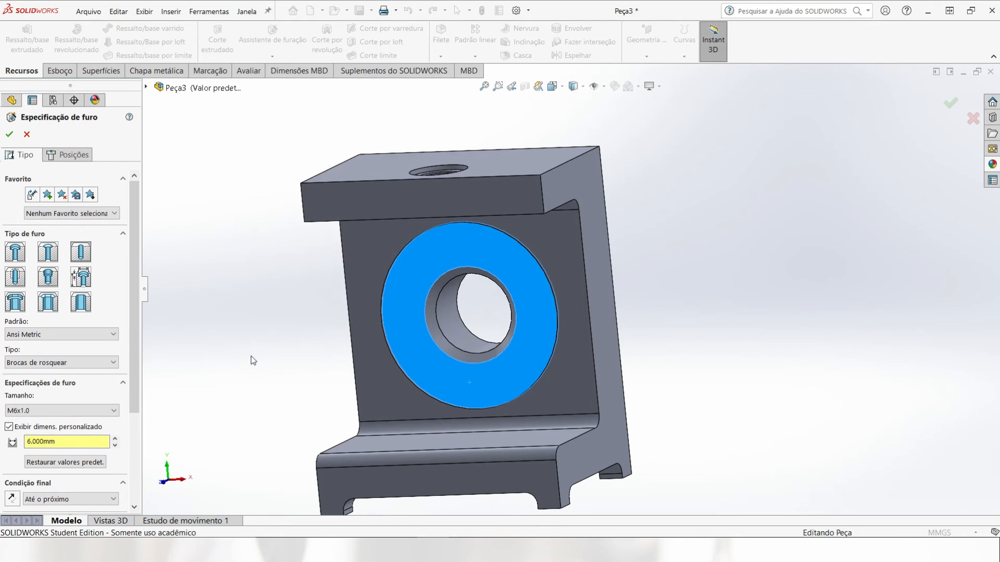
key("ctrl+8")
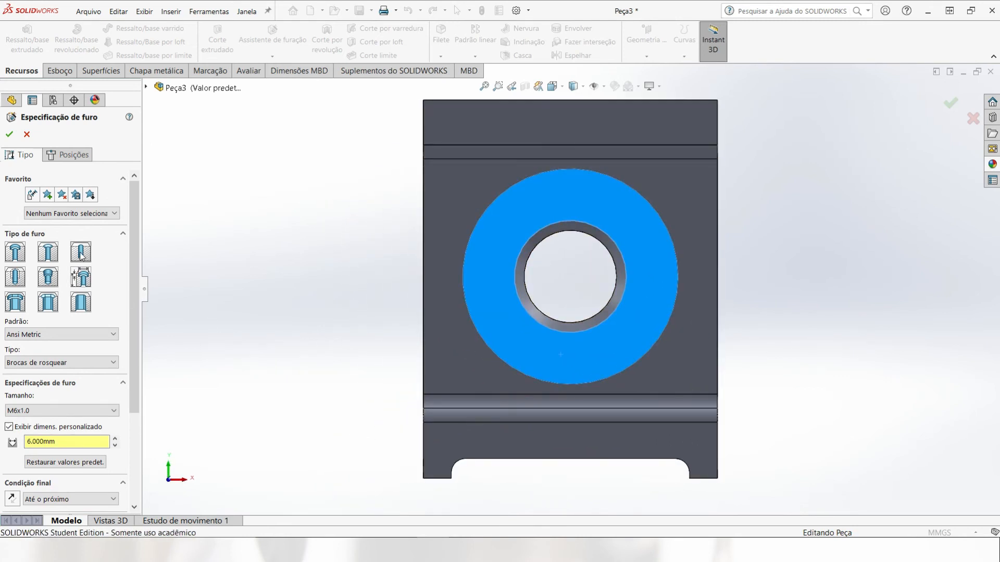
- Specify the hole as an Ansi Metric drill size (Tamanhos de broca) of Ø6.0
left_click(99, 338)
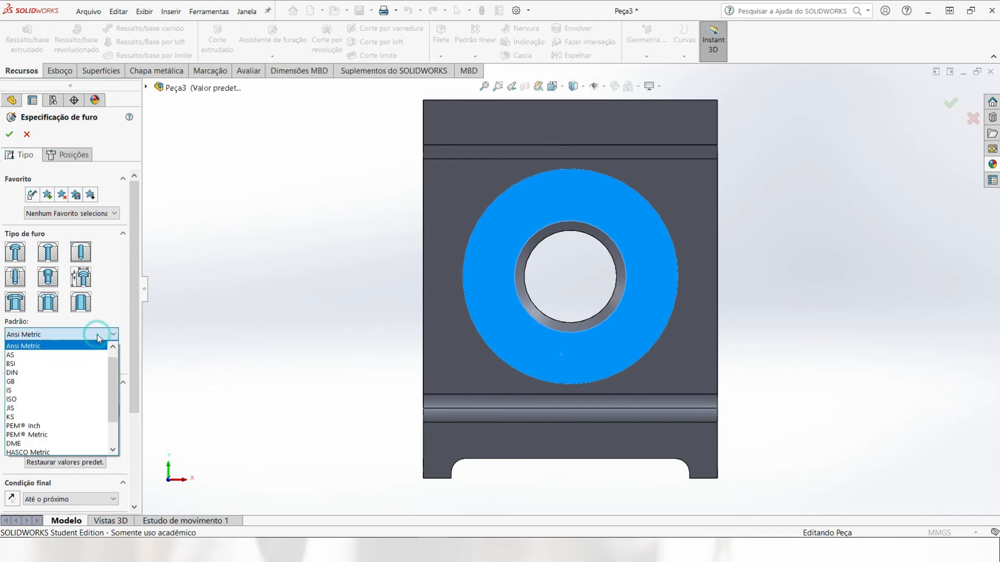
left_click(96, 333)
left_click(112, 362)
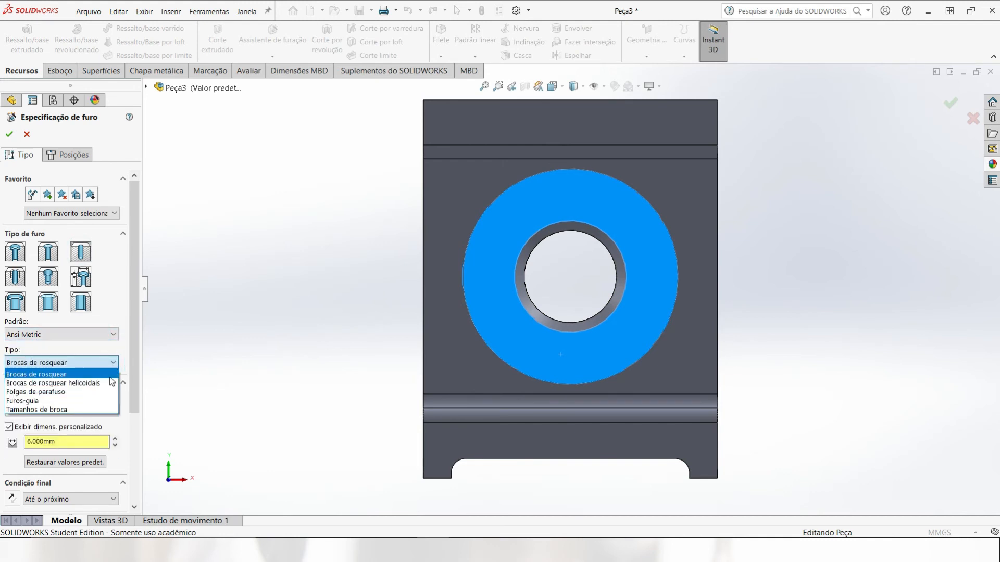
left_click(66, 410)
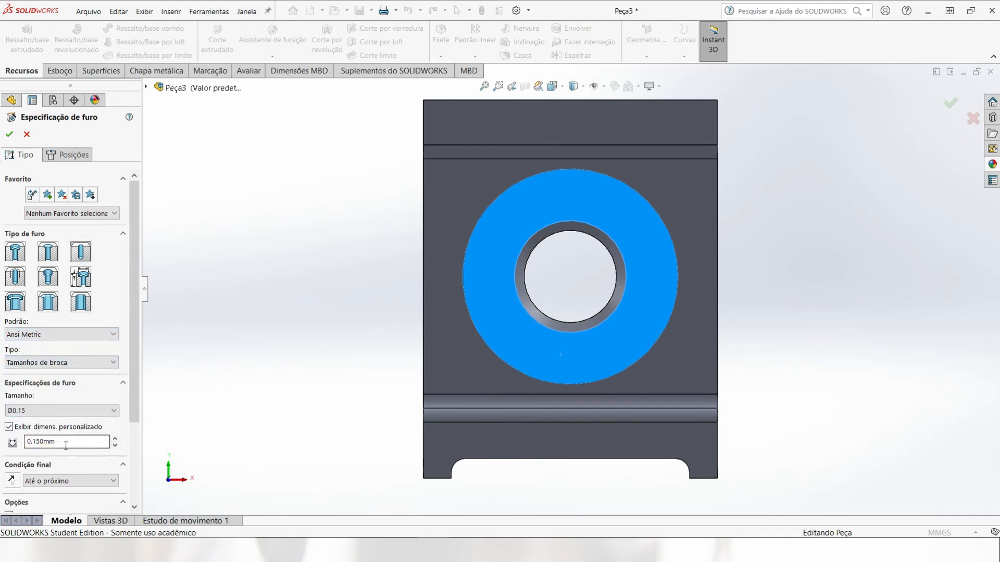
left_click(77, 410)
left_click_drag(116, 436, 96, 480)
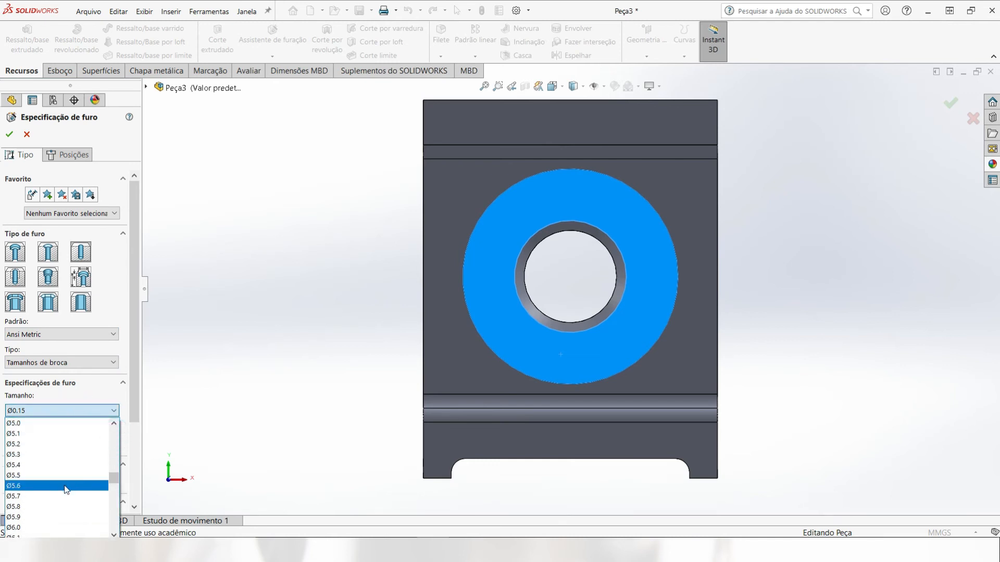
left_click(36, 527)
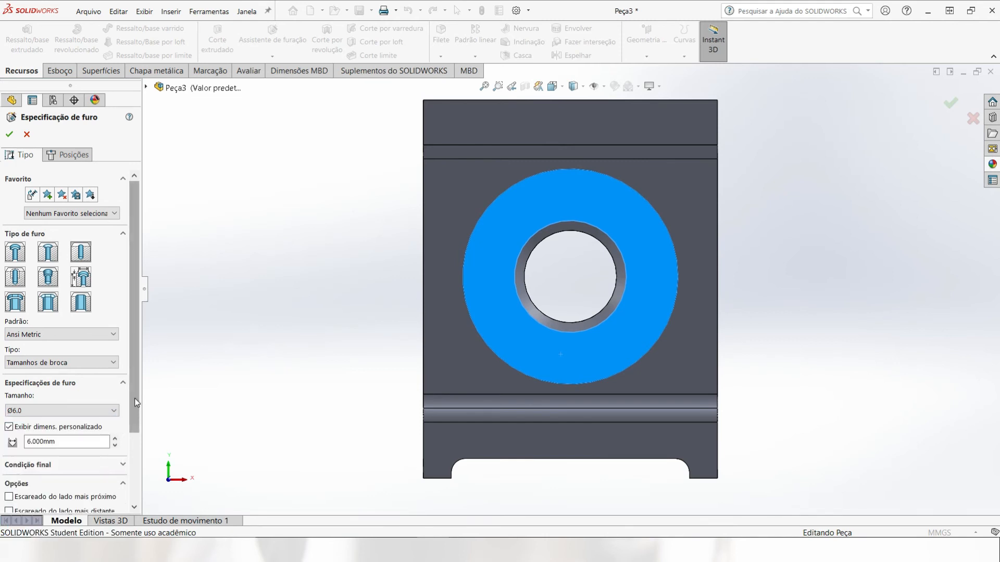
- Set the hole's end condition to blind (Cego) with a depth of 10 mm
scroll(134, 398, "down", 3)
left_click(106, 389)
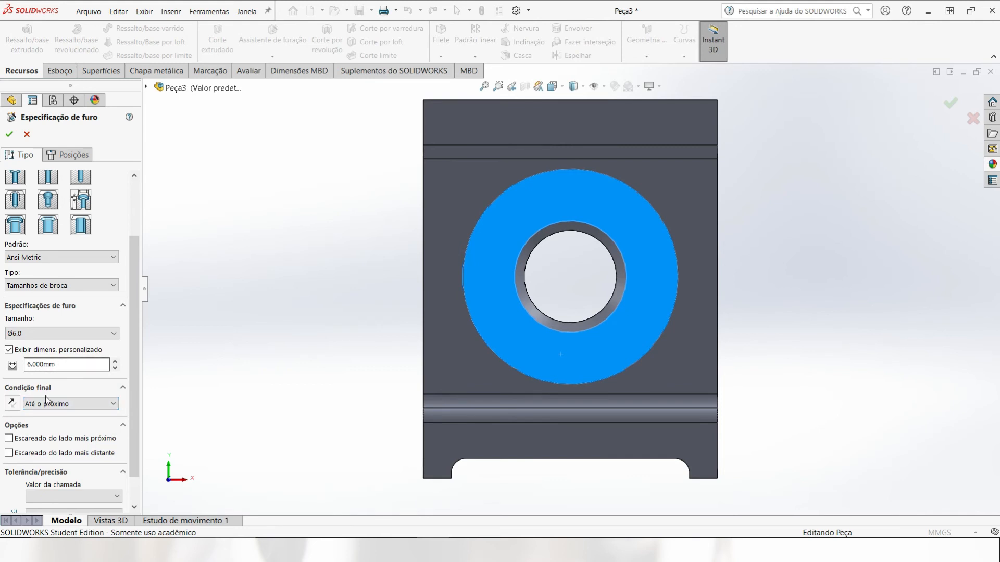
left_click(71, 407)
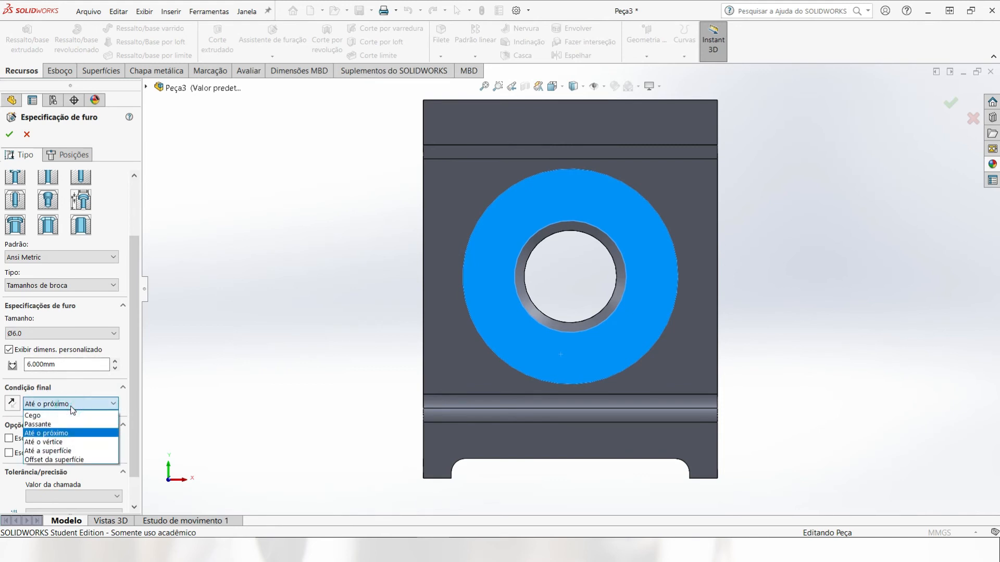
left_click(70, 415)
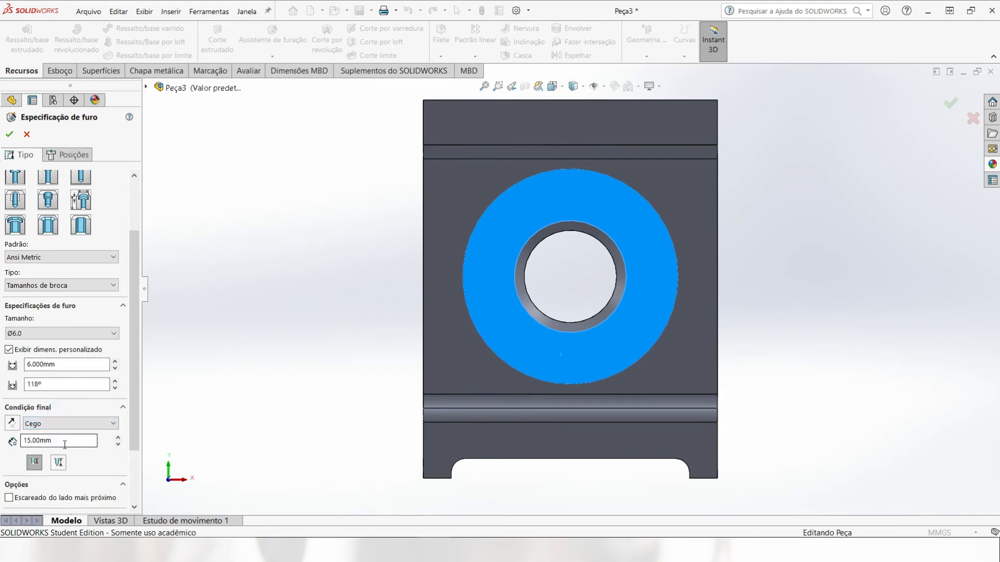
left_click(31, 442)
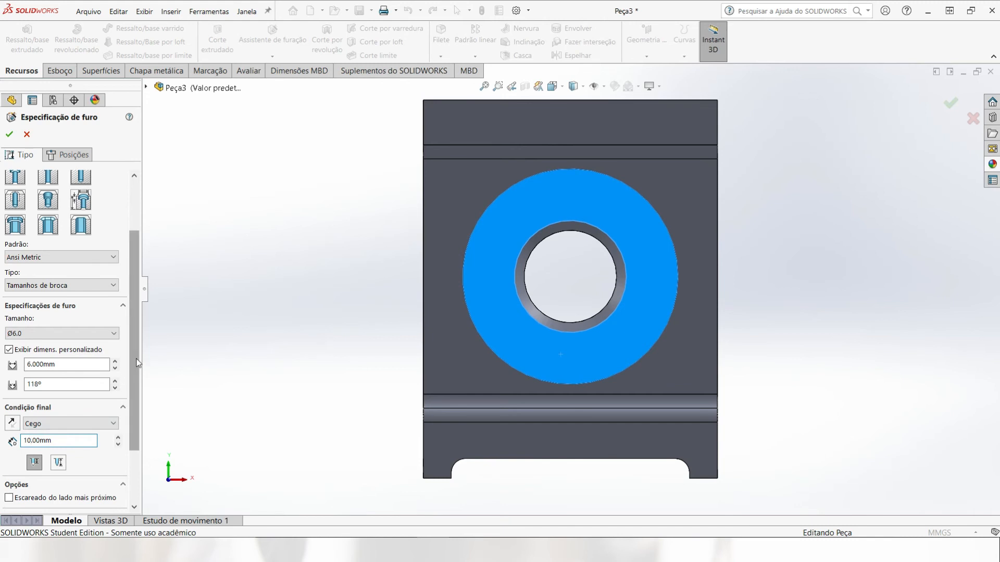
left_click_drag(135, 357, 148, 283)
- Place the hole on the ring face below the bore and draw a vertical centerline from the bore's center through it to the origin
left_click(66, 156)
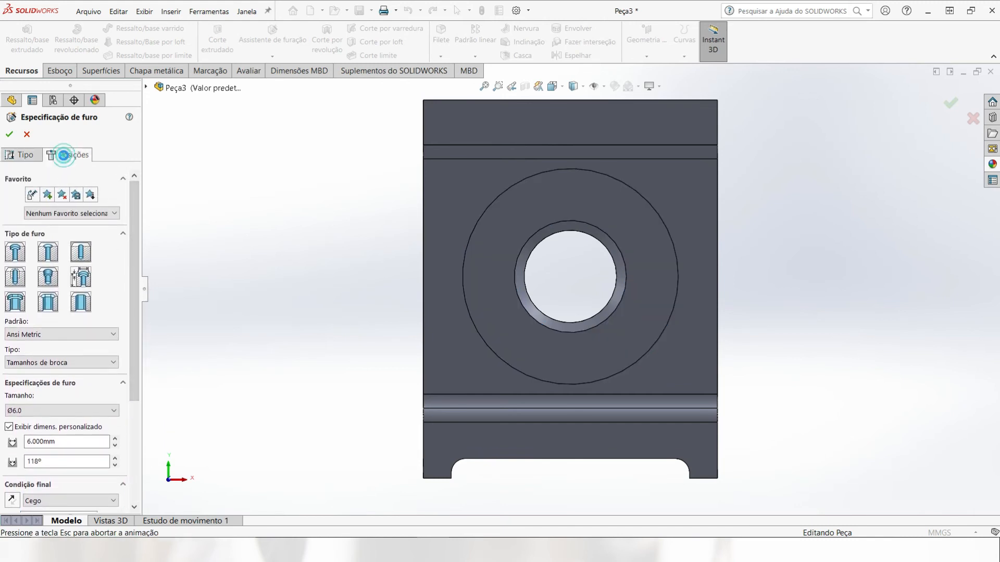
left_click(571, 356)
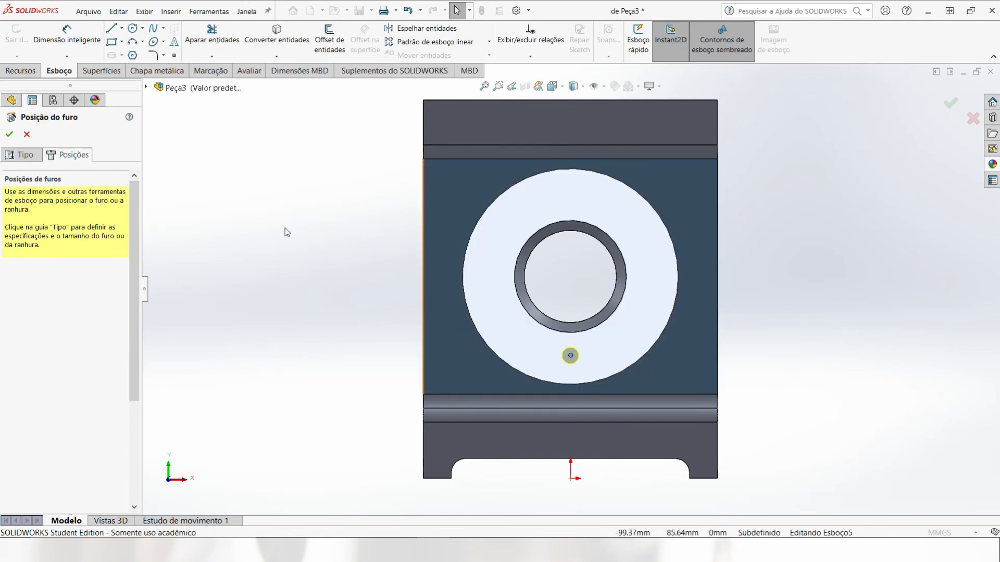
left_click(67, 36)
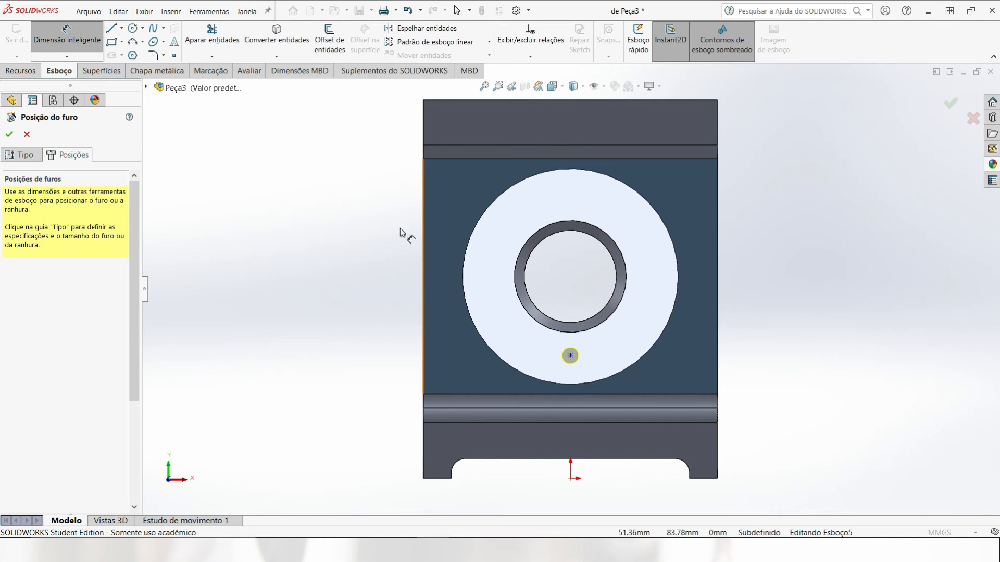
left_click(122, 28)
left_click(137, 52)
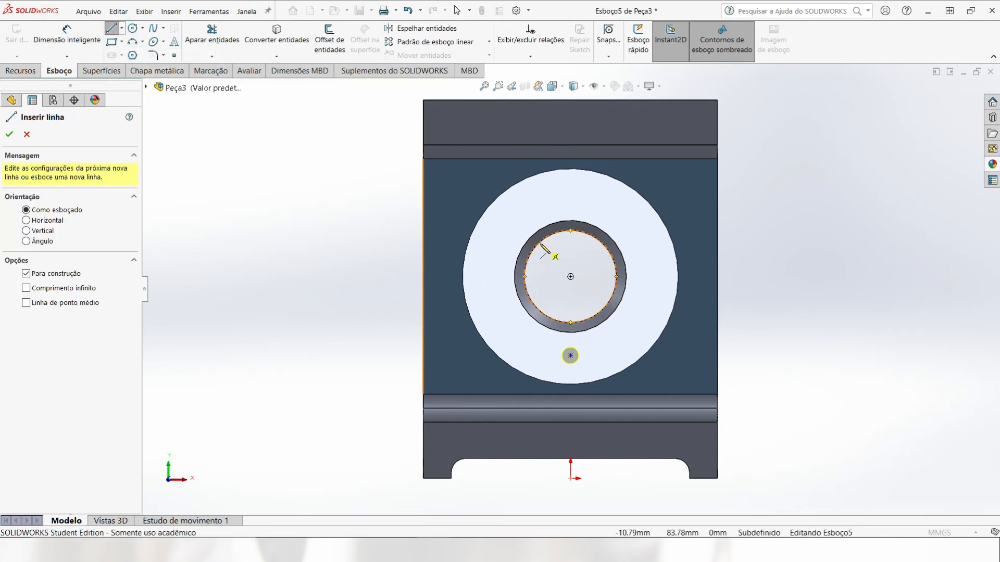
left_click(571, 277)
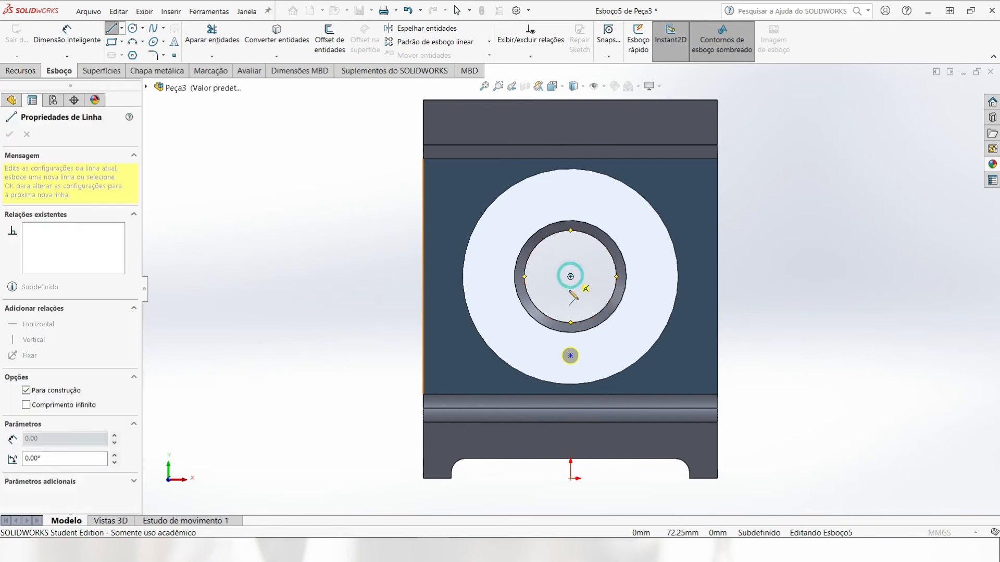
left_click(570, 355)
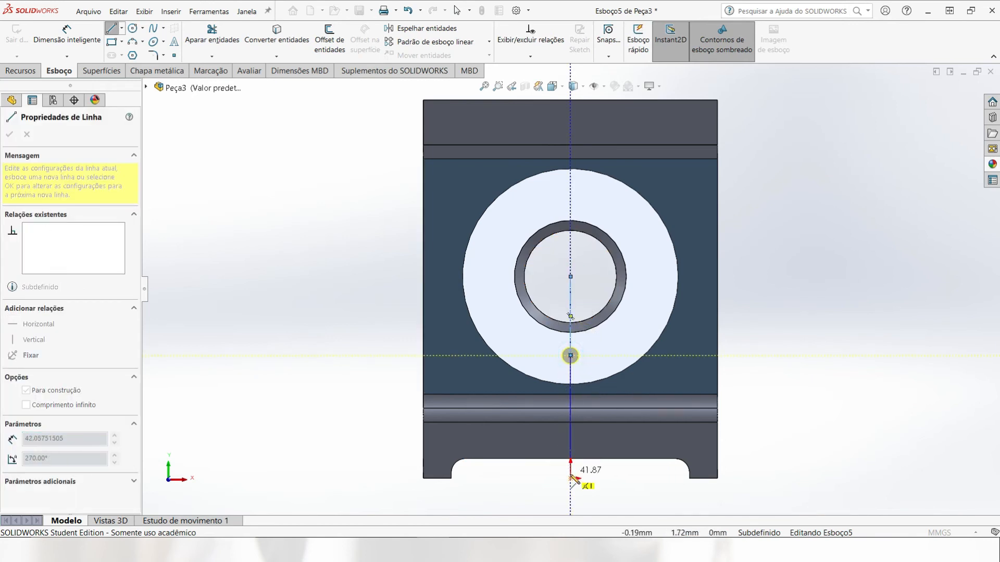
key("Escape")
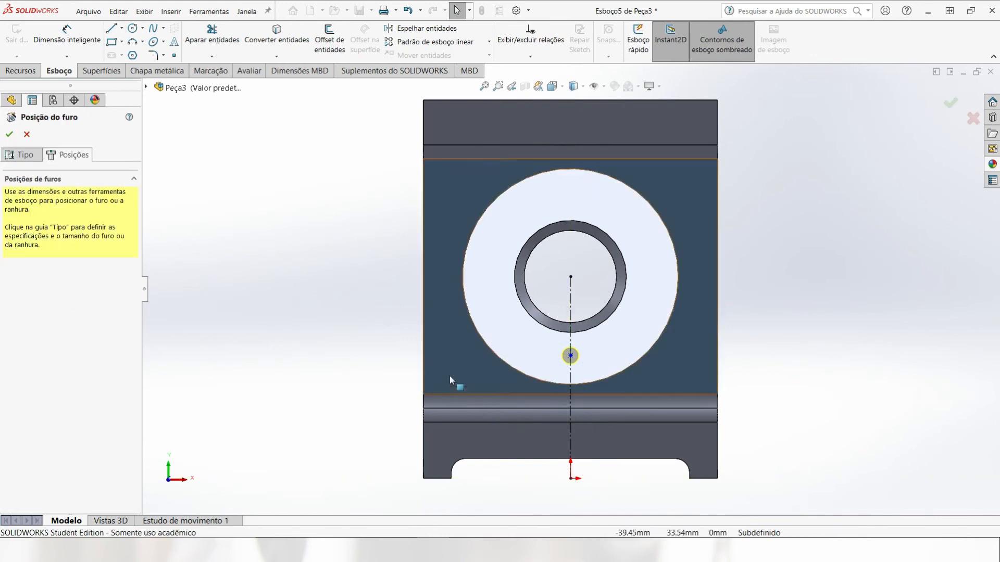
- Dimension the hole center 27 mm below the bore's center, with the dimension text outside the bracket
left_click(67, 33)
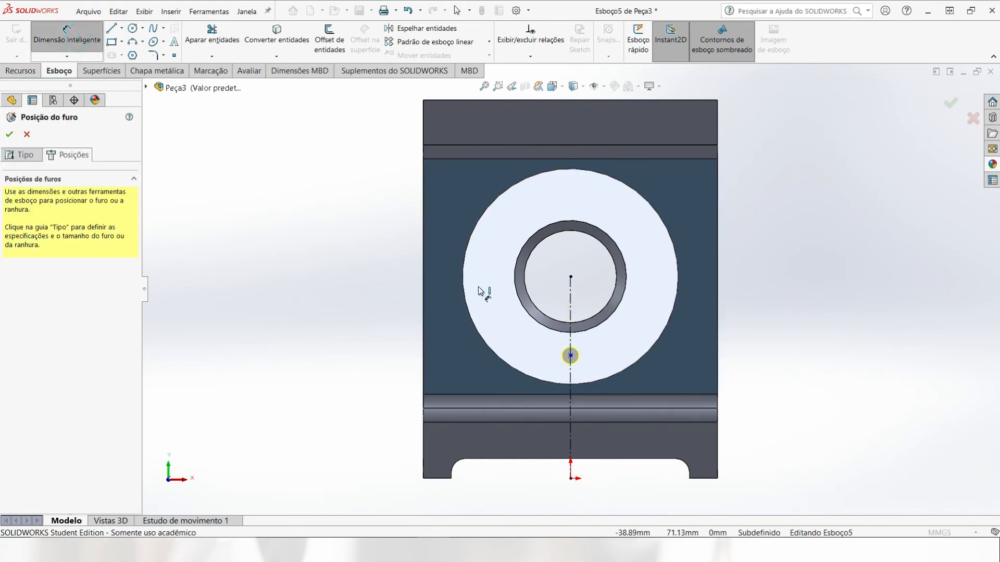
left_click(570, 312)
left_click(357, 317)
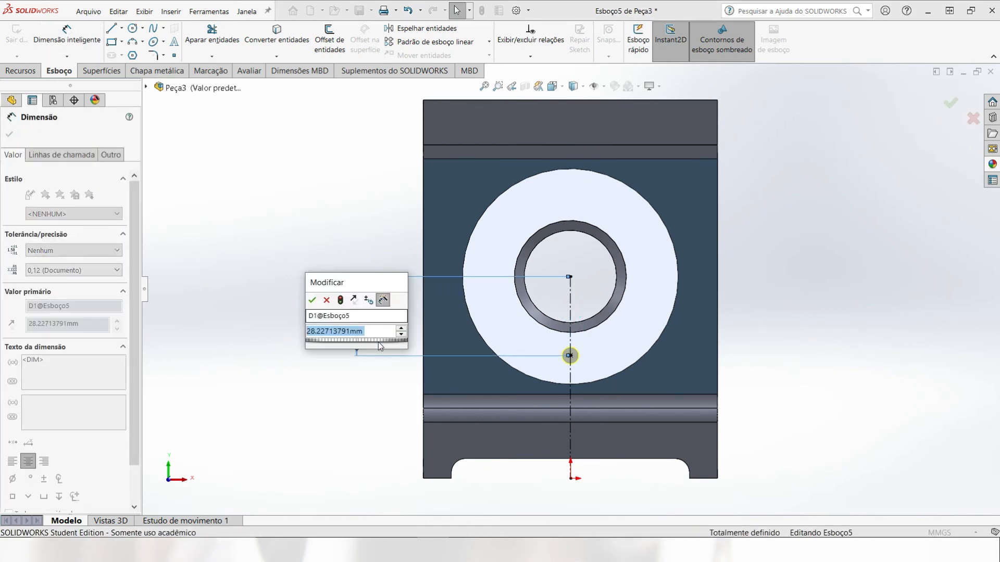
type("27")
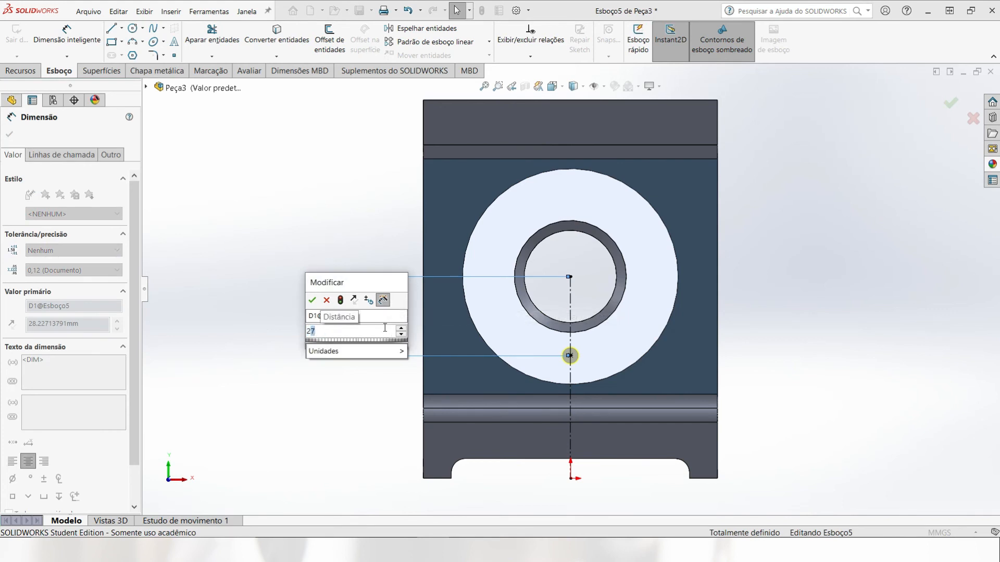
key("Return")
left_click(288, 288)
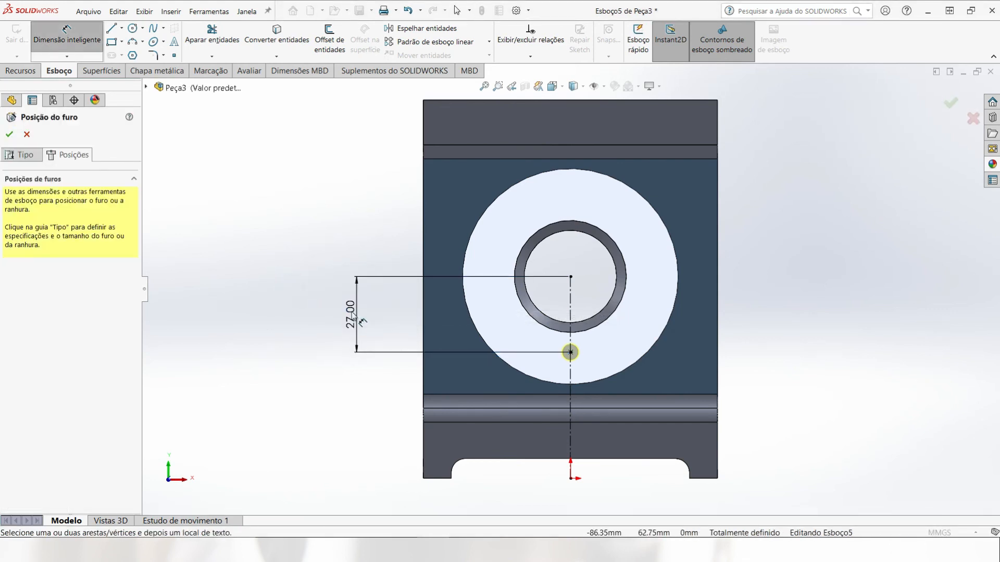
scroll(571, 331, "up", 3)
middle_click_drag(631, 313, 589, 323)
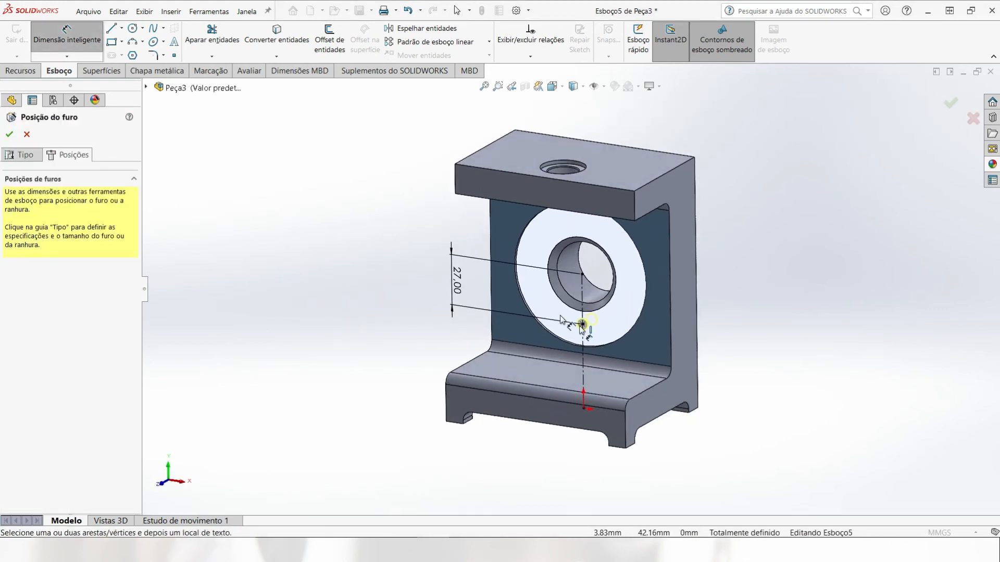
- Accept the hole placement to cut the Ø6.0 blind hole below the bore, and show the bracket in isometric view
left_click(9, 135)
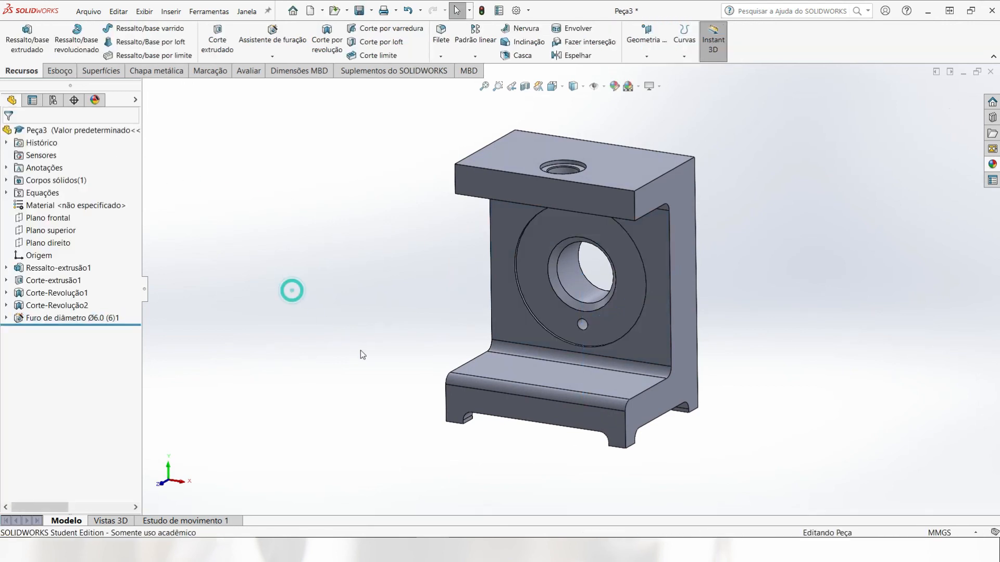
scroll(583, 323, "down", 4)
middle_click_drag(635, 355, 594, 351)
scroll(562, 313, "up", 5)
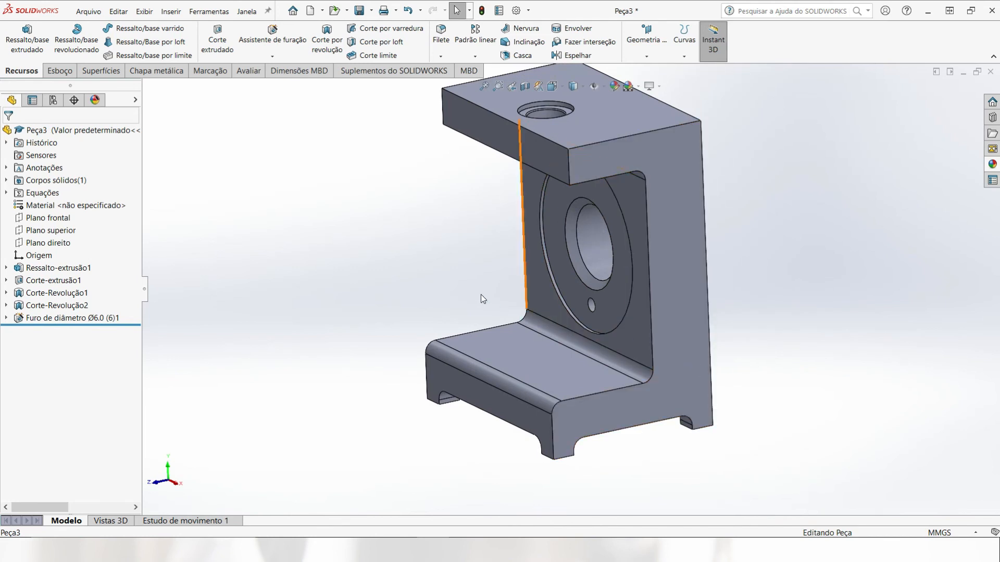
scroll(451, 294, "up", 3)
middle_click_drag(371, 267, 379, 275)
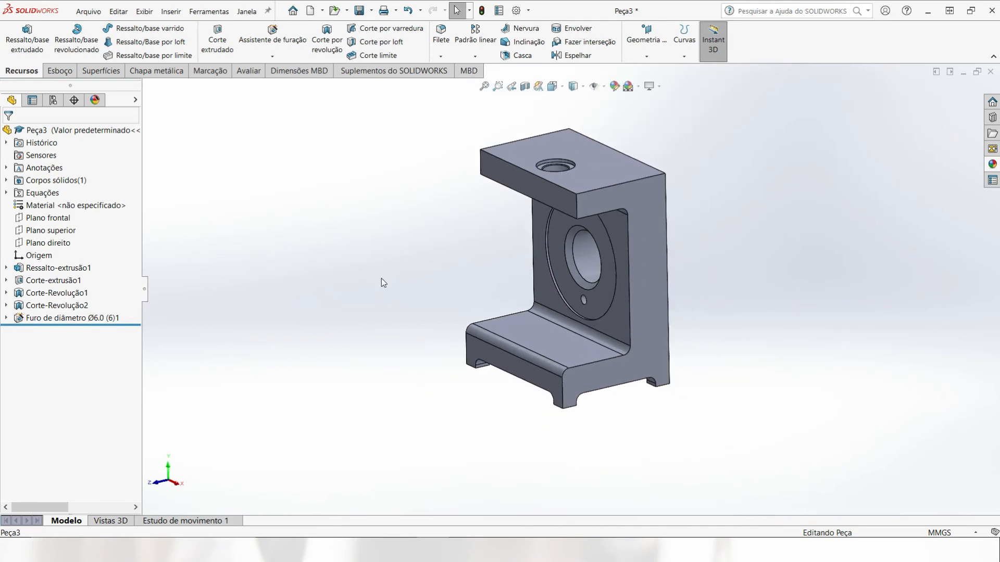
key("ctrl+7")
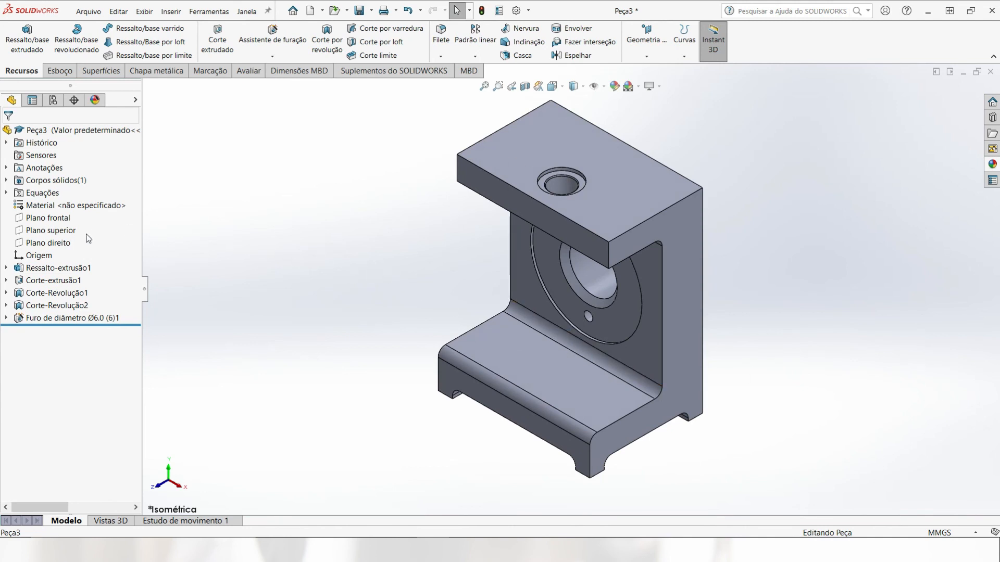
- Assign the material Ferro dúctil (SN) from the Ferro category of solidworks materials to the part
right_click(48, 206)
left_click(73, 215)
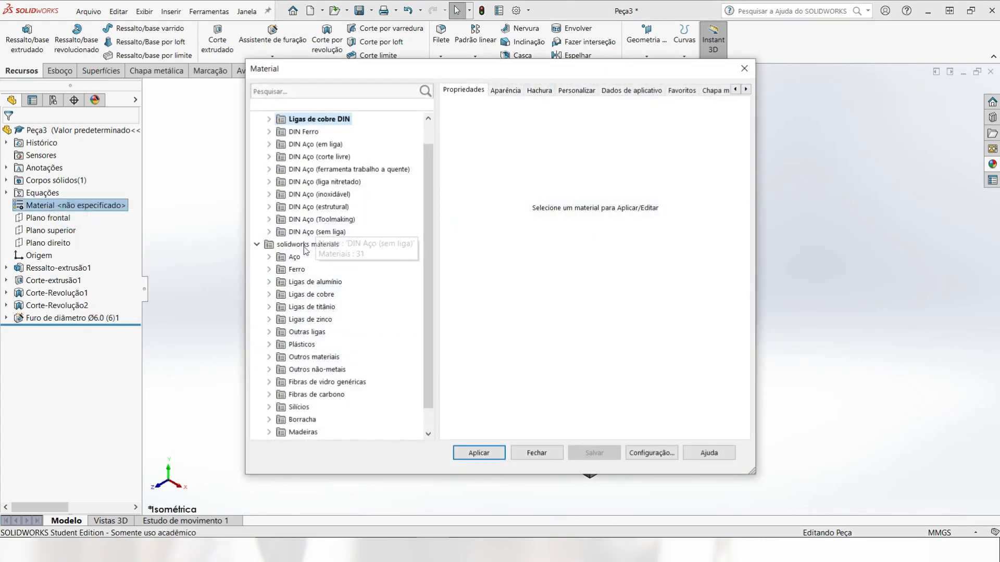
left_click(270, 269)
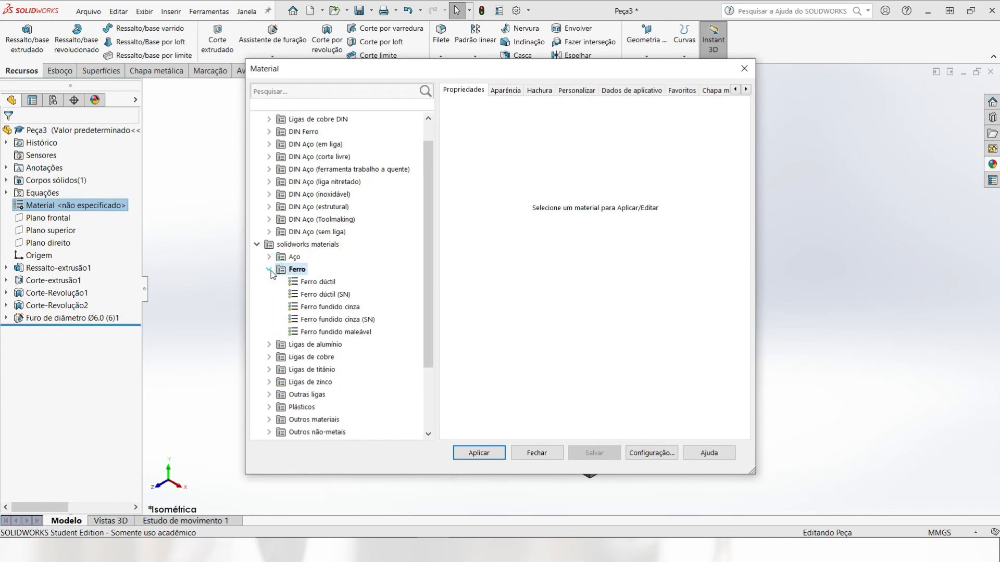
left_click(315, 296)
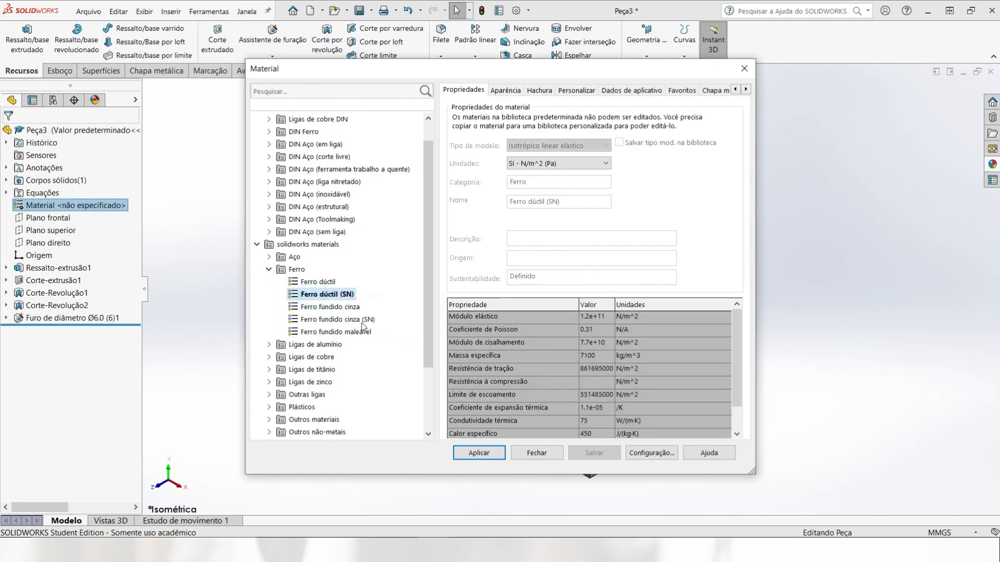
left_click(479, 451)
left_click(535, 454)
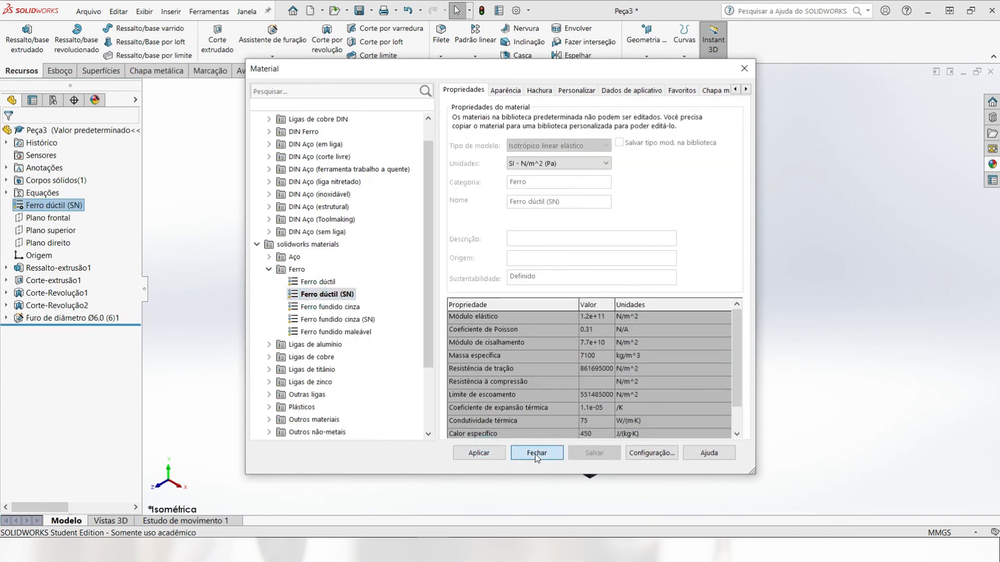
- Examine the bracket's material appearance from several angles and return to the isometric view
scroll(797, 151, "down", 1)
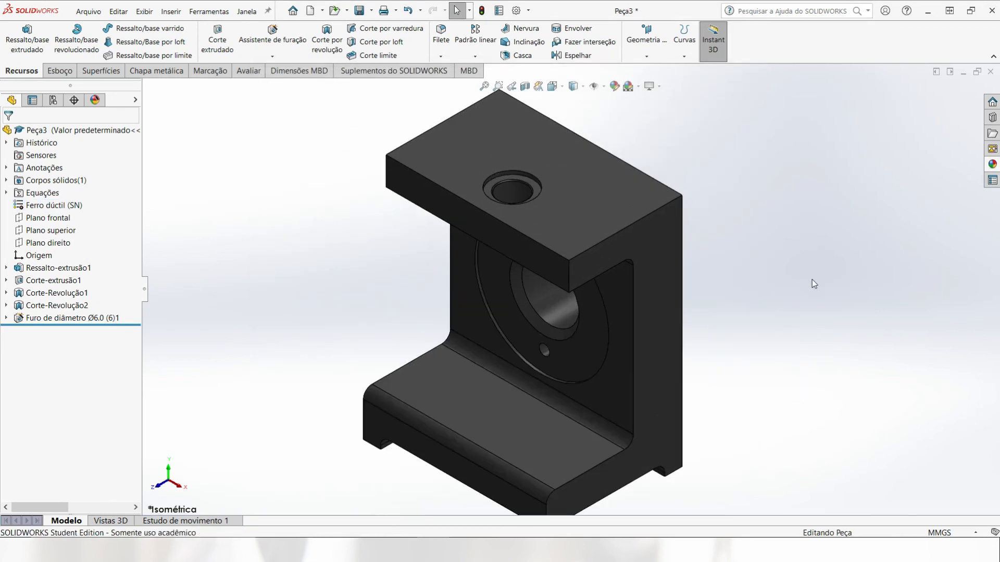
scroll(815, 294, "up", 1)
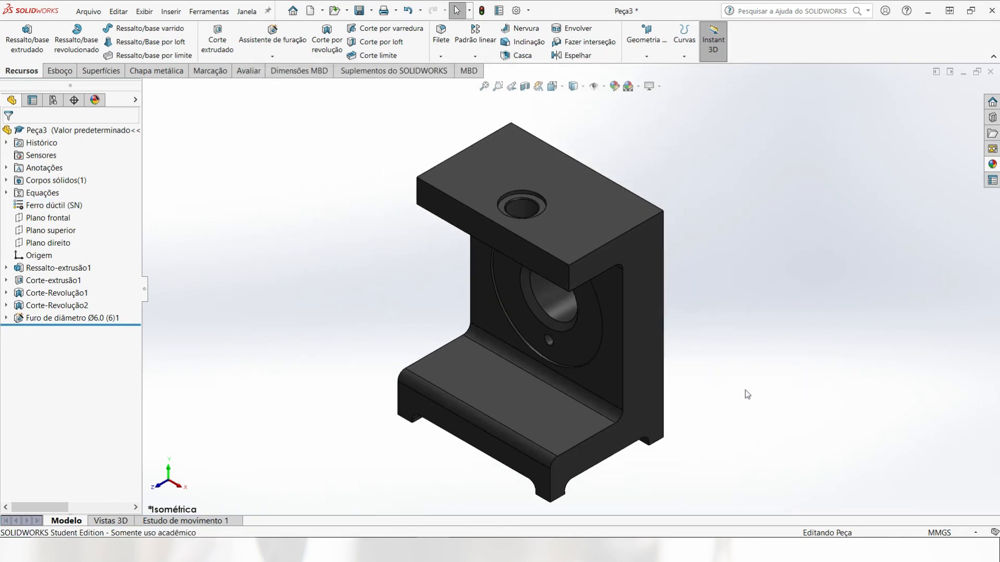
left_click(168, 474, "shift")
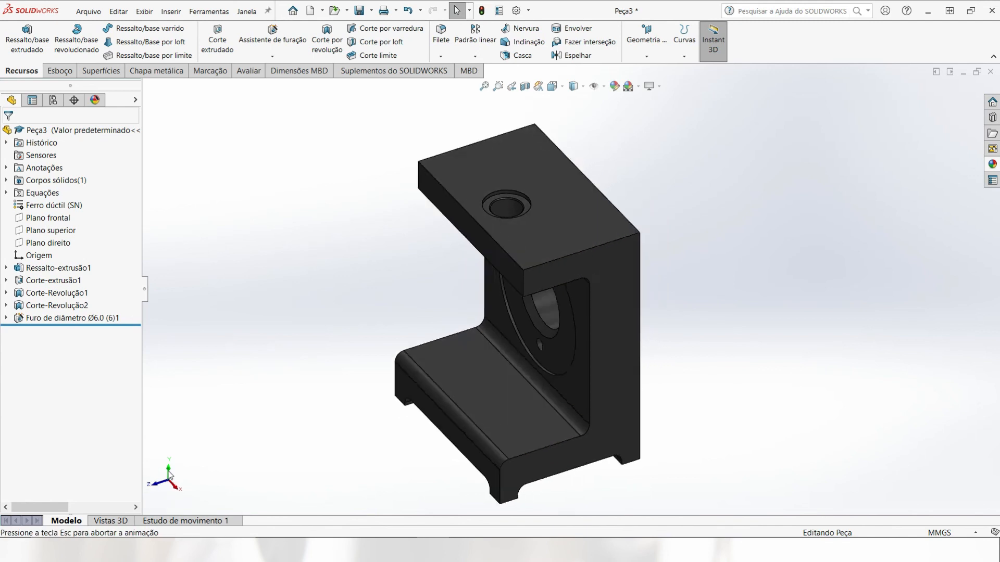
left_click(168, 474, "shift")
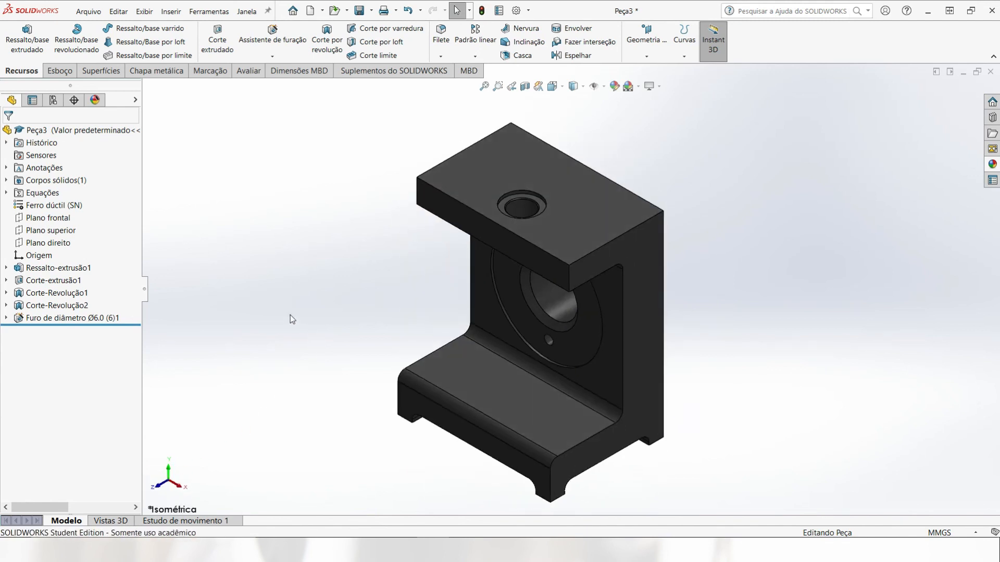
key("ctrl+1")
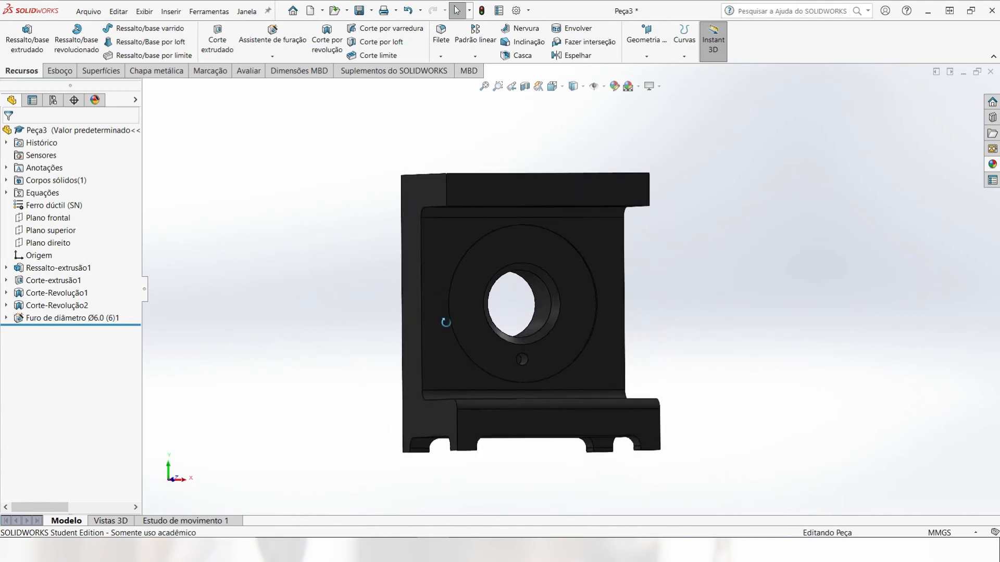
key("ctrl+7")
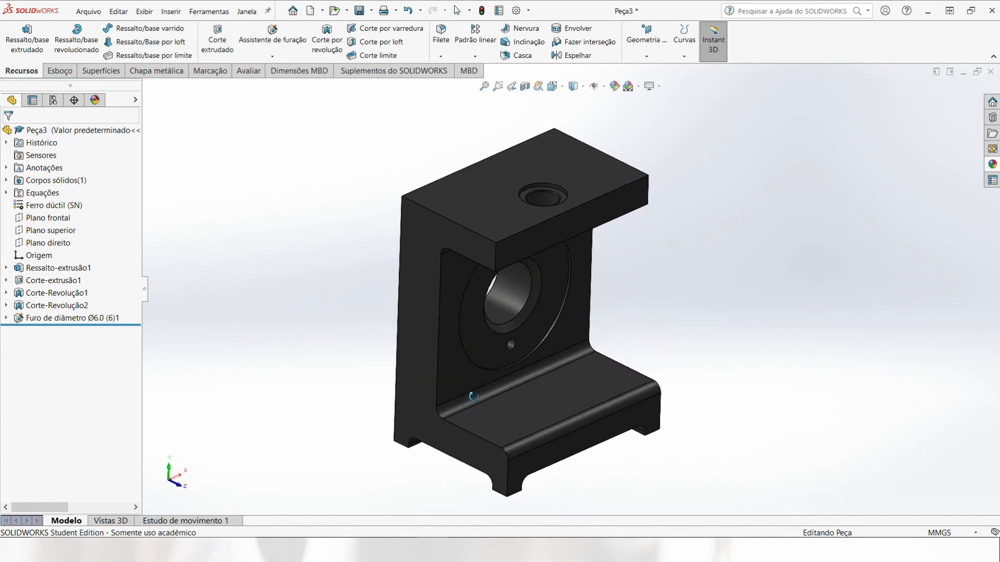
key("ctrl+7")
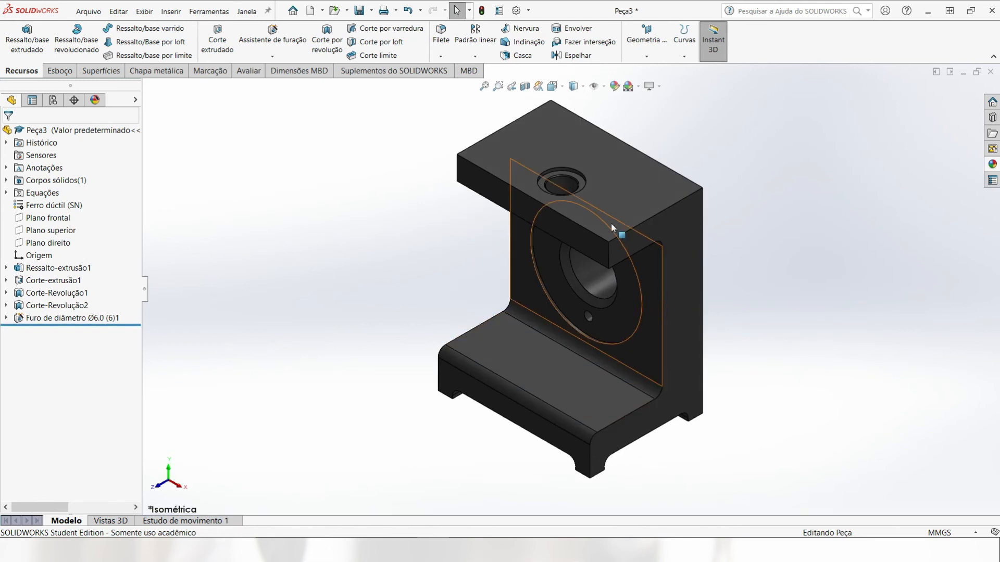
- Recolor the whole part's appearance to a light gray with red value 225 from the escala de cinza swatches
right_click(617, 179)
left_click(716, 150)
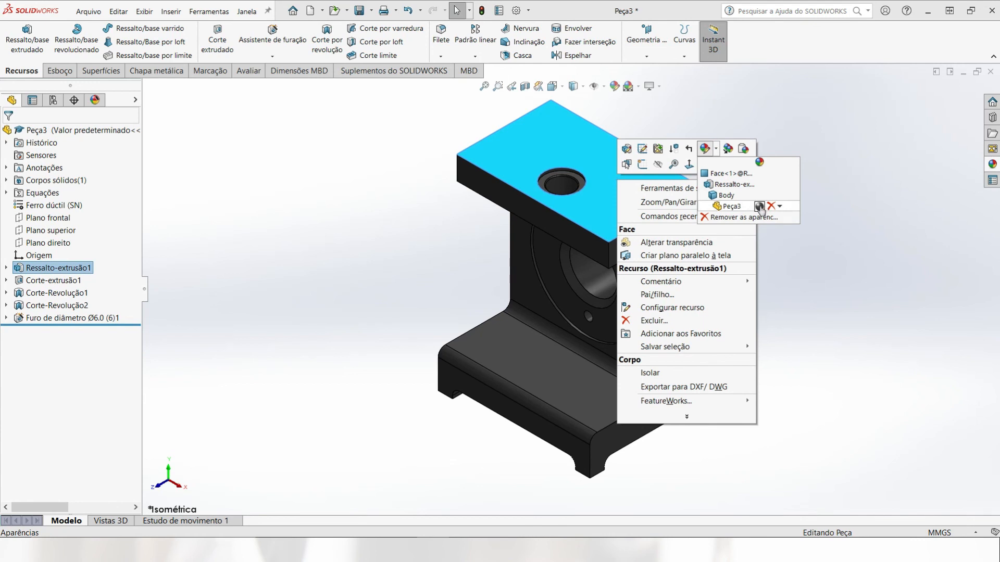
left_click(759, 206)
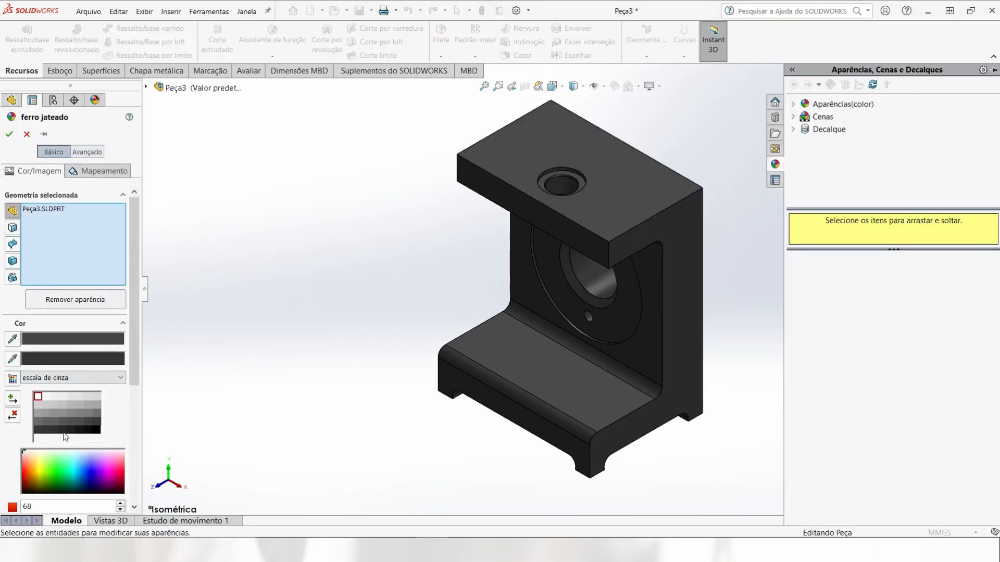
left_click(53, 397)
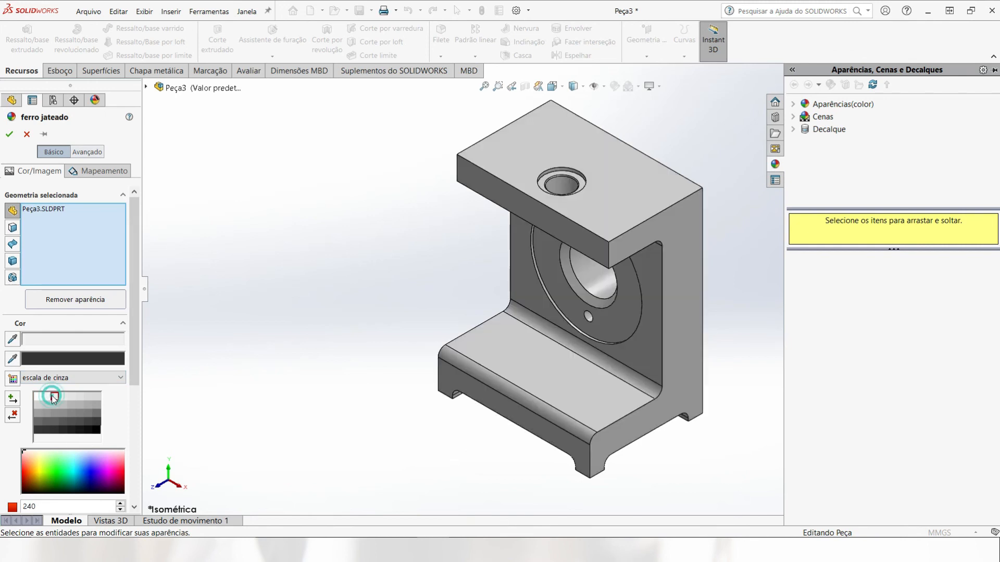
left_click(77, 397)
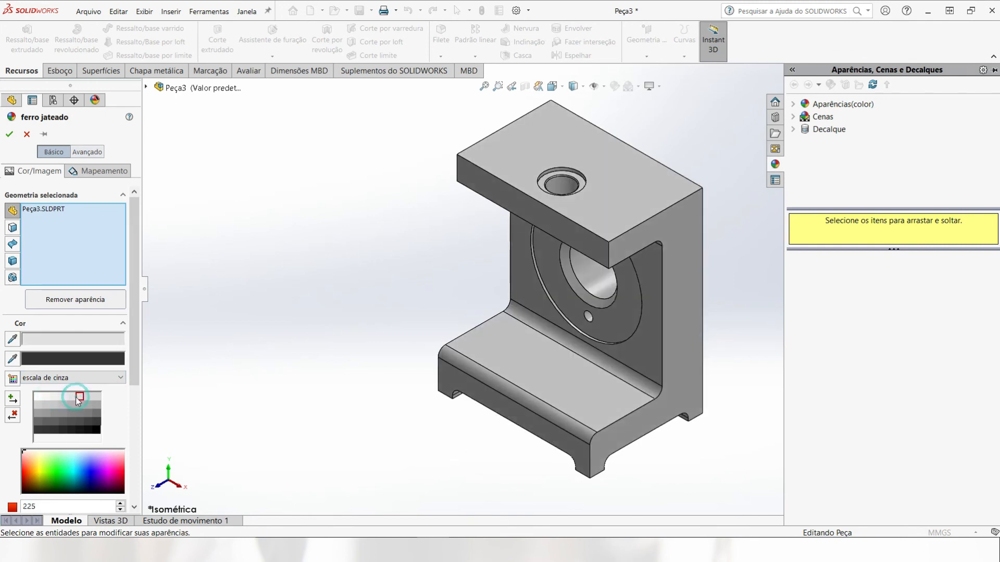
left_click(10, 134)
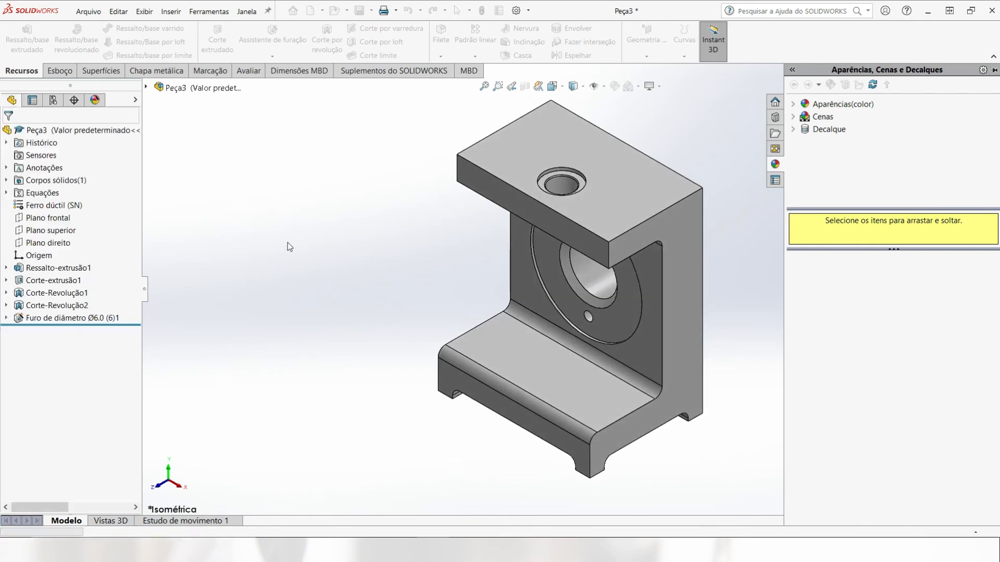
middle_click_drag(698, 466, 718, 425)
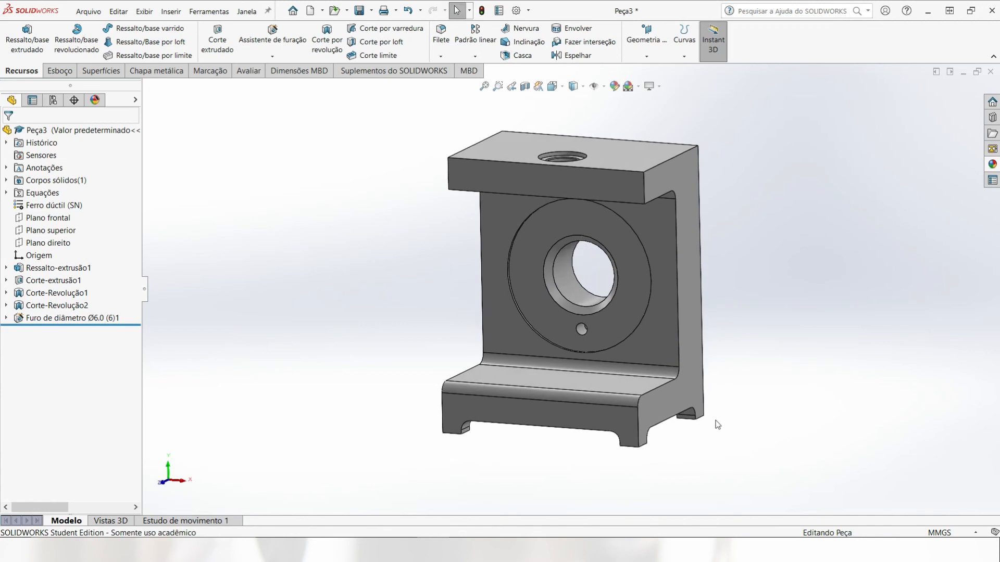